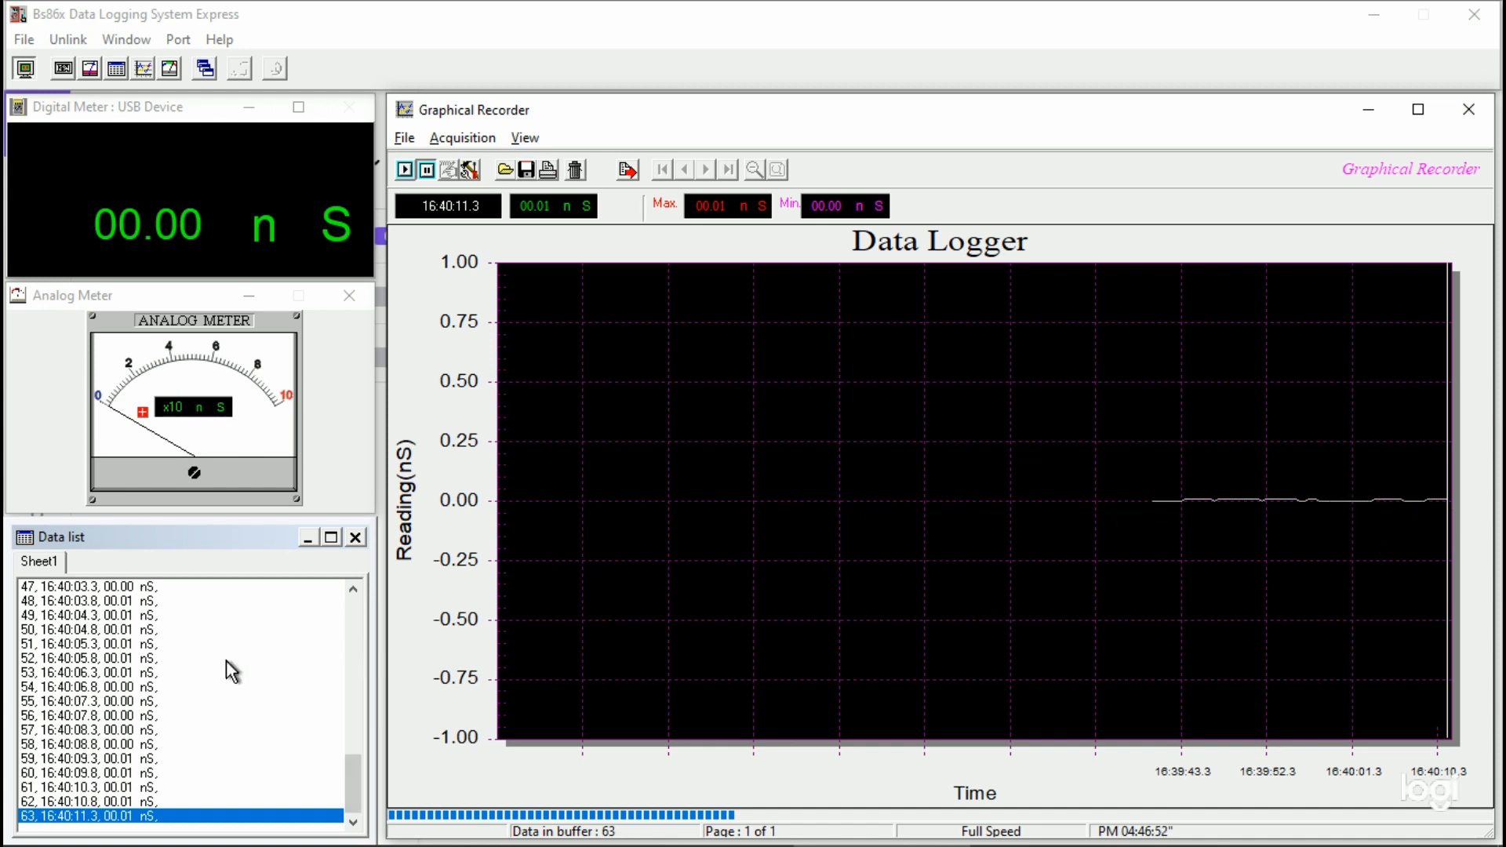
Step: Review the logged readings in the data list from the first entry to the last
scroll(252, 734, "up", 15)
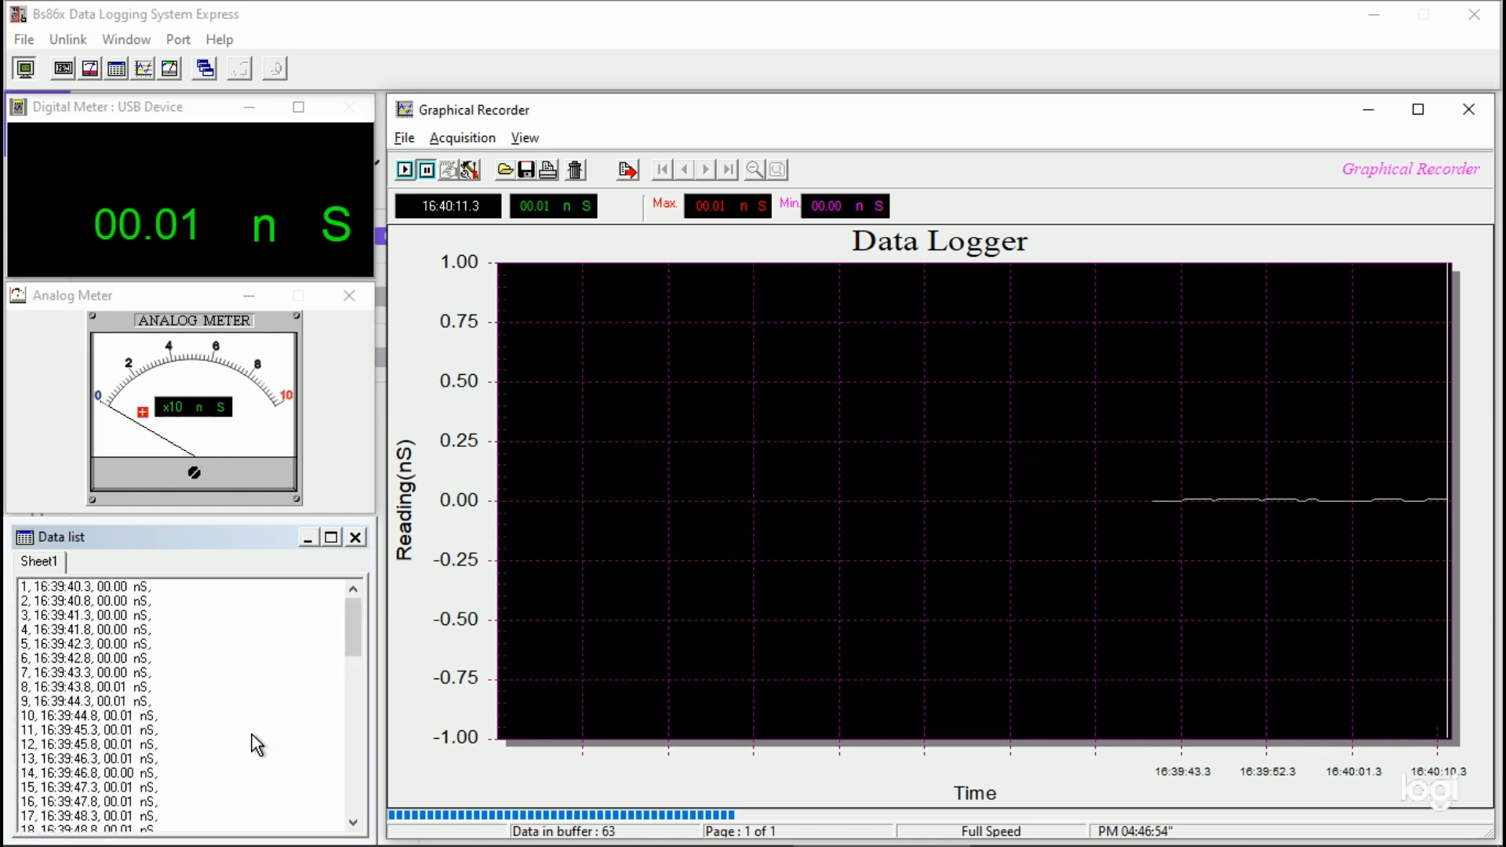
scroll(252, 735, "down", 9)
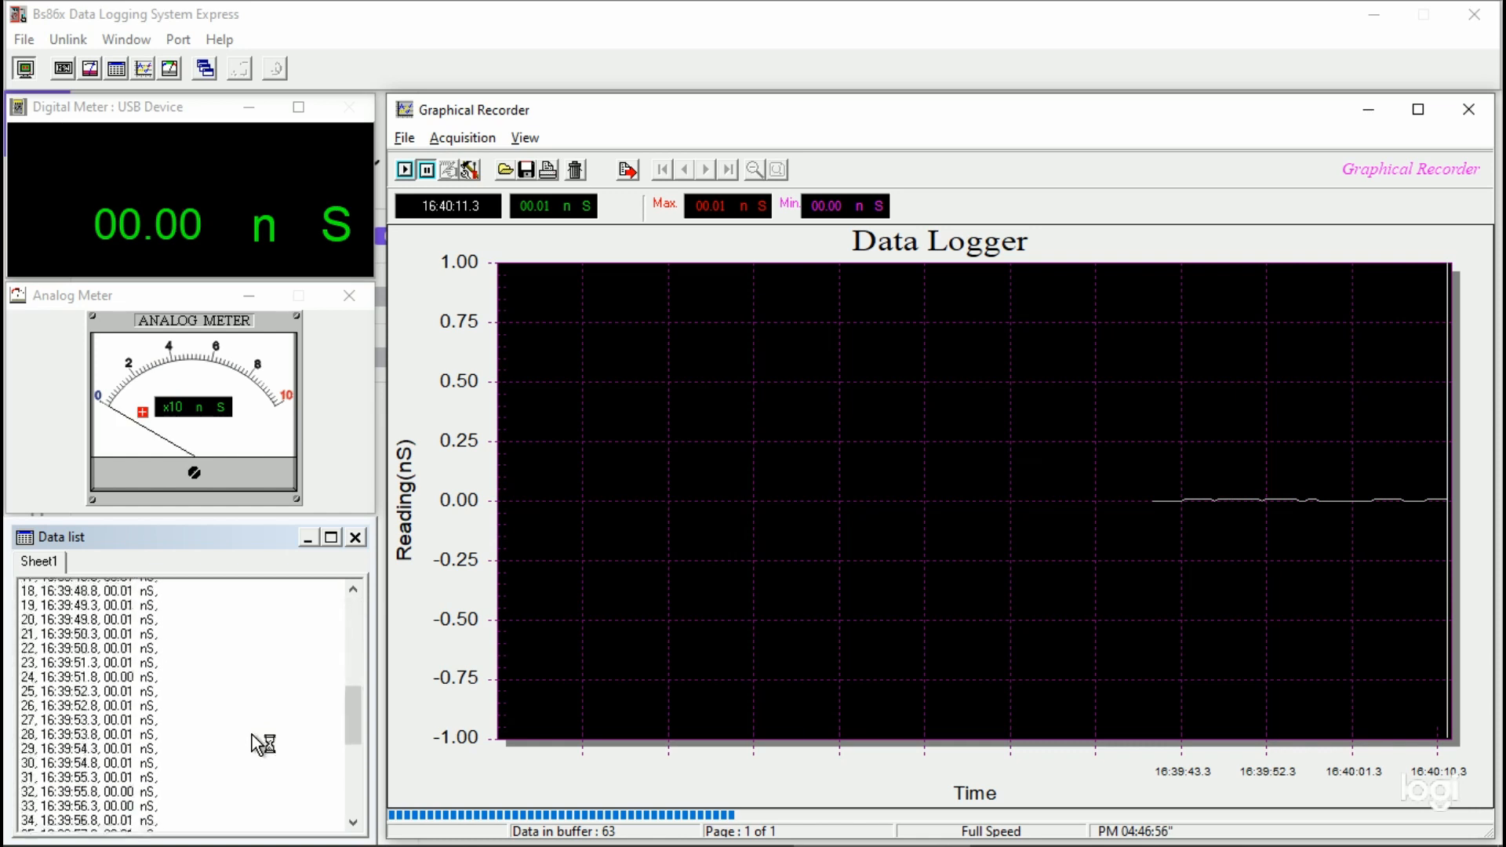
scroll(252, 734, "down", 7)
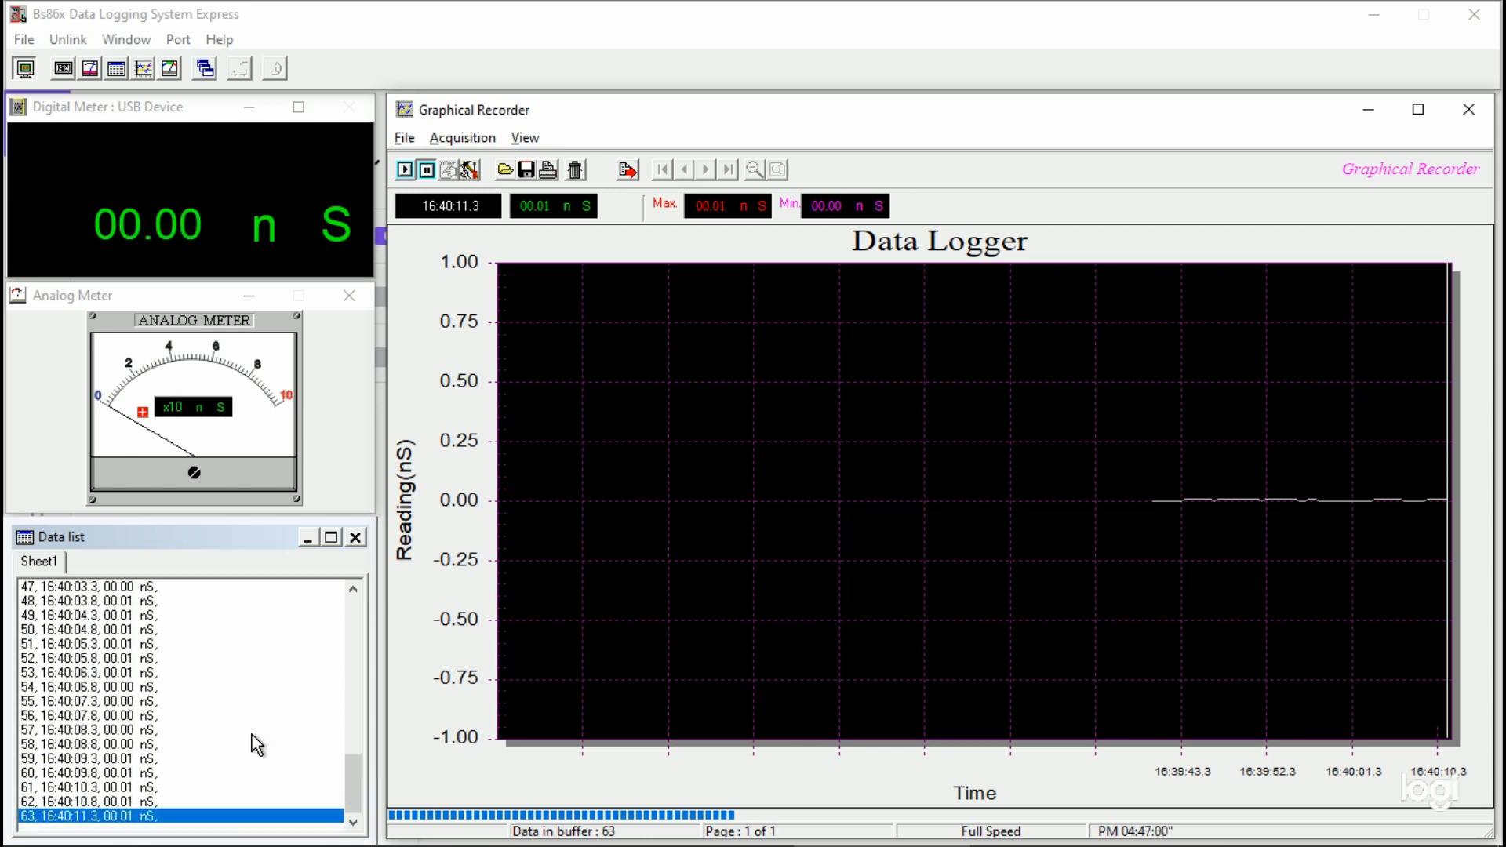
scroll(251, 734, "up", 15)
scroll(252, 735, "down", 15)
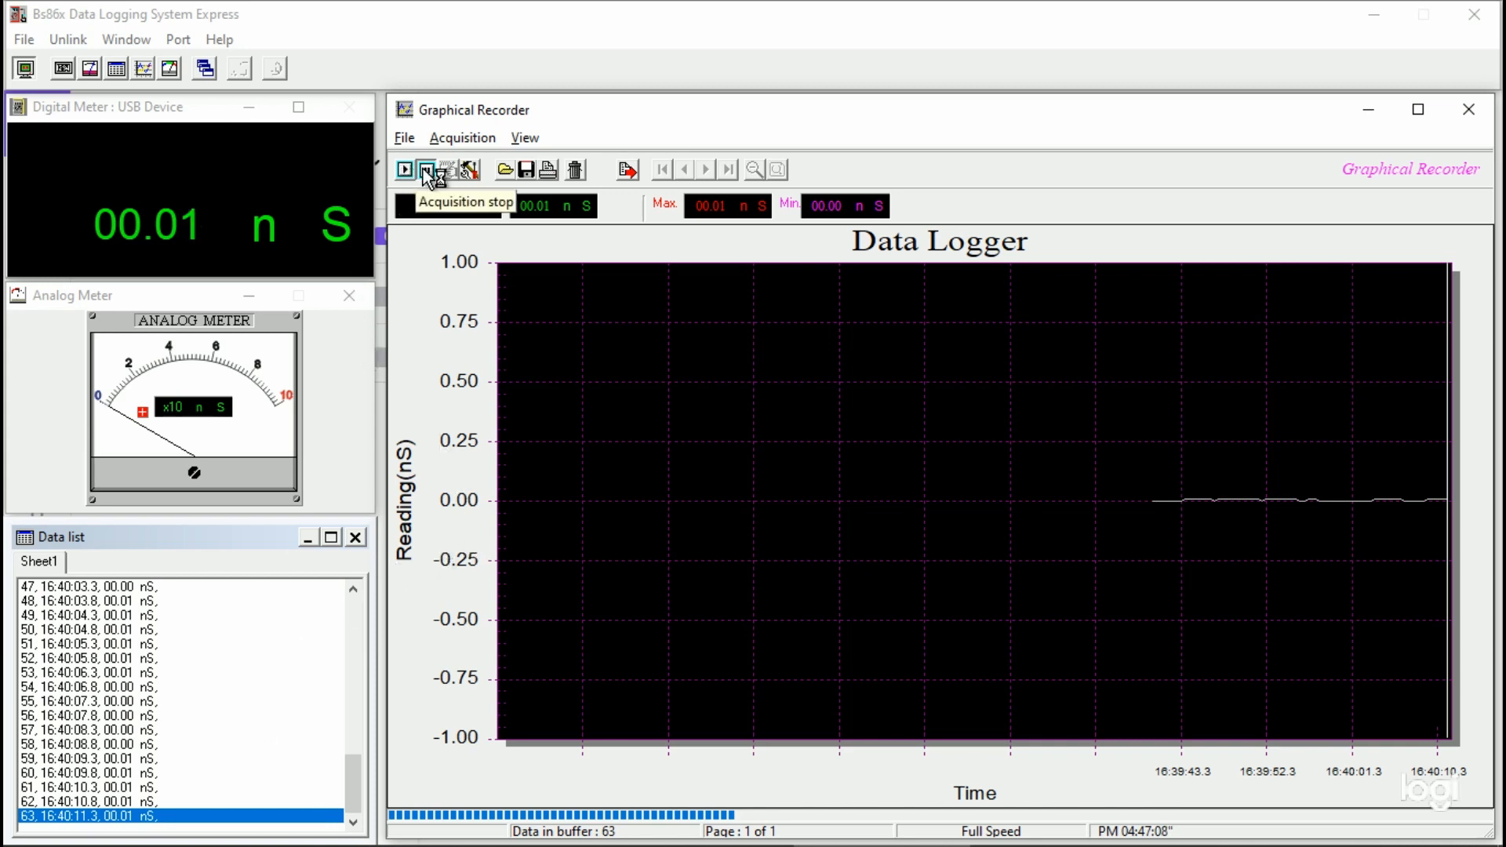
Step: Check the location and file type offered for saving the recorded log, and leave without saving
left_click(525, 167)
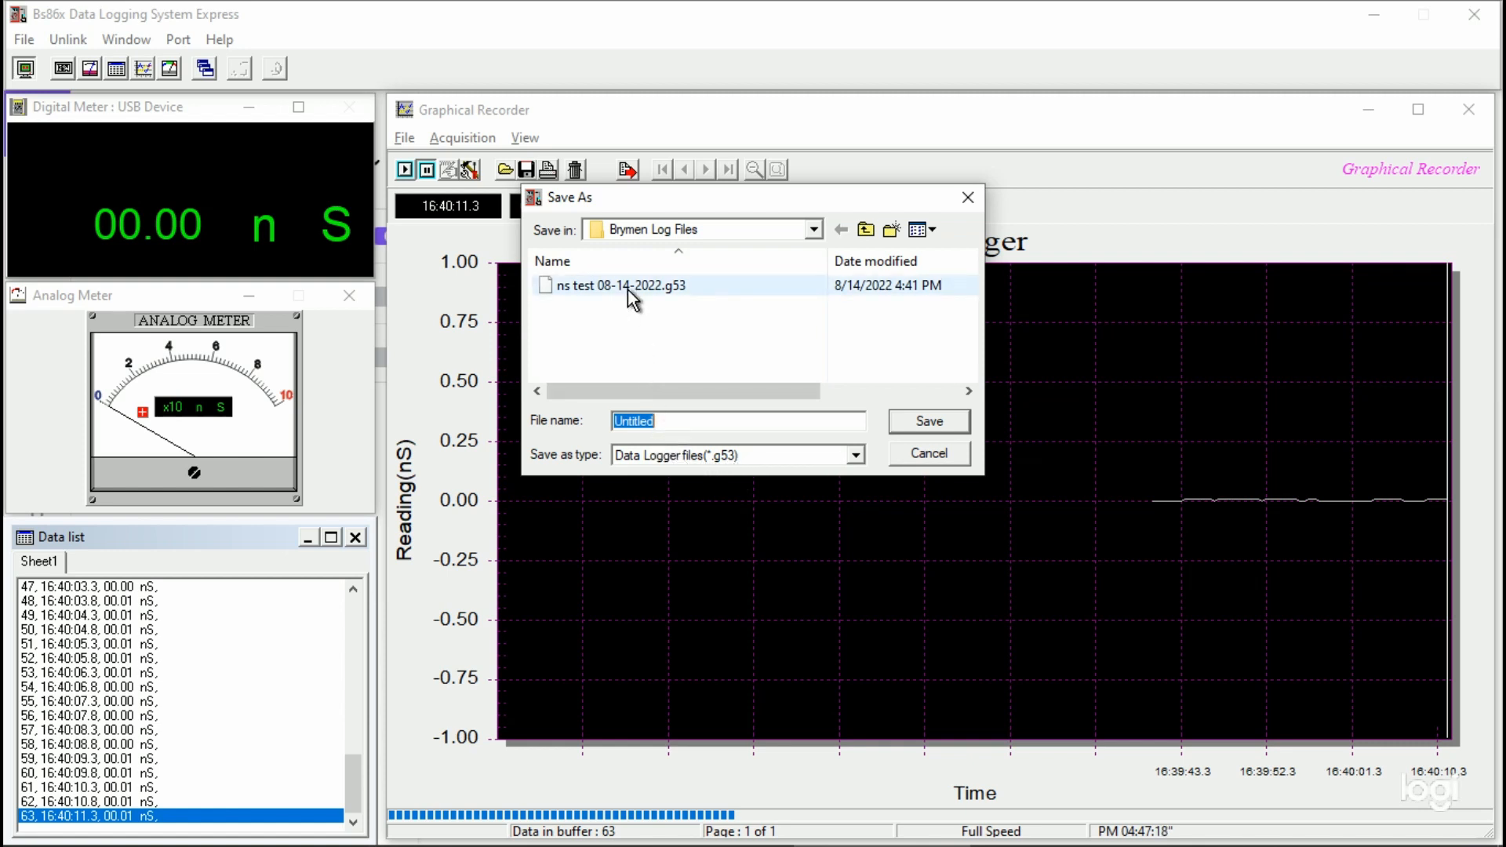
left_click(917, 454)
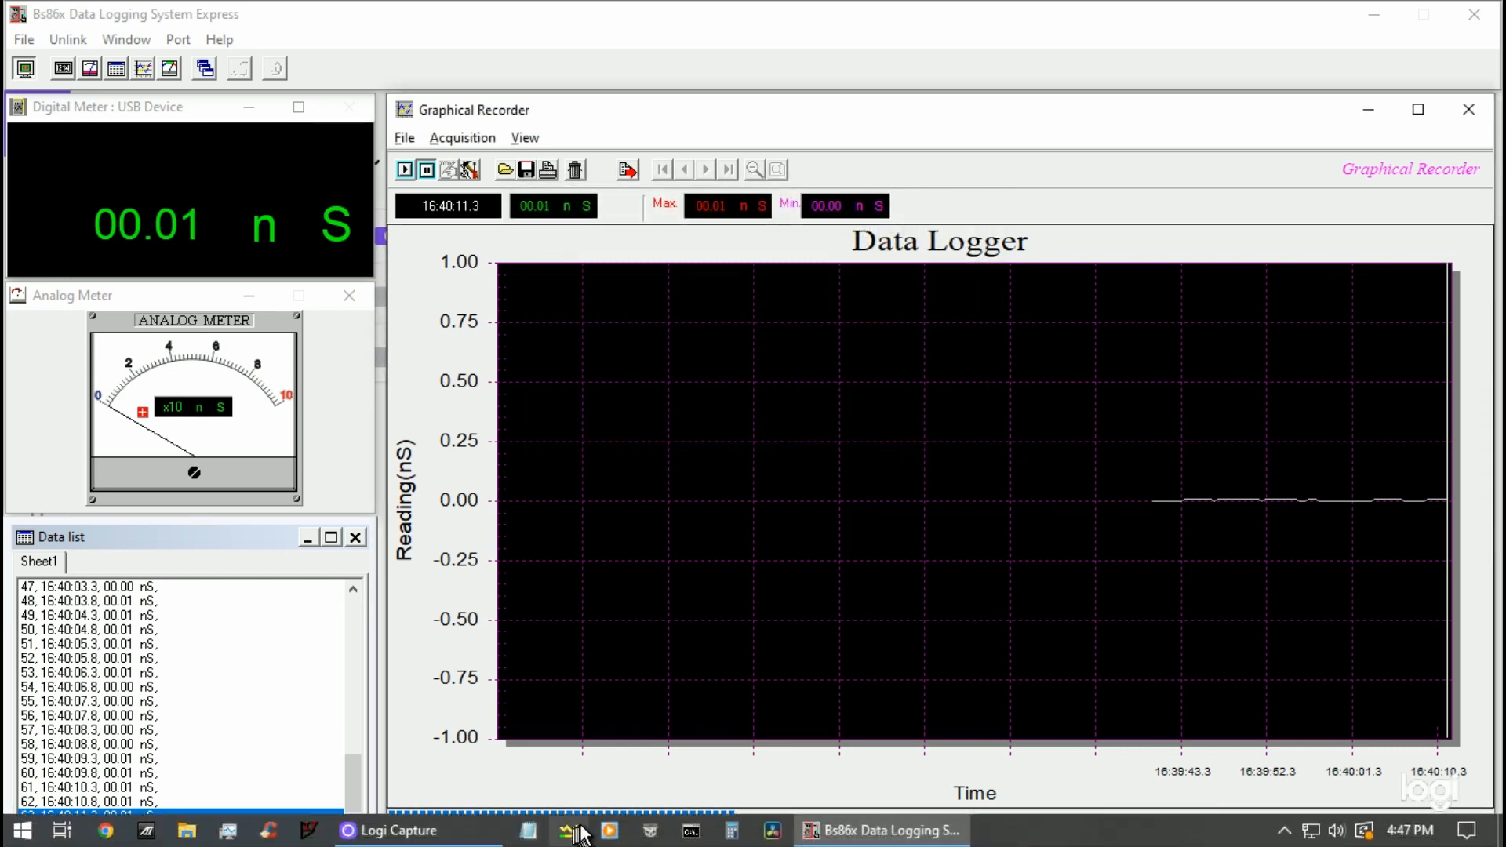
Step: Switch to Notepad and open ns test 08-14-2022.g53 from the Brymen Log Files folder, with all file types listed
left_click(539, 836)
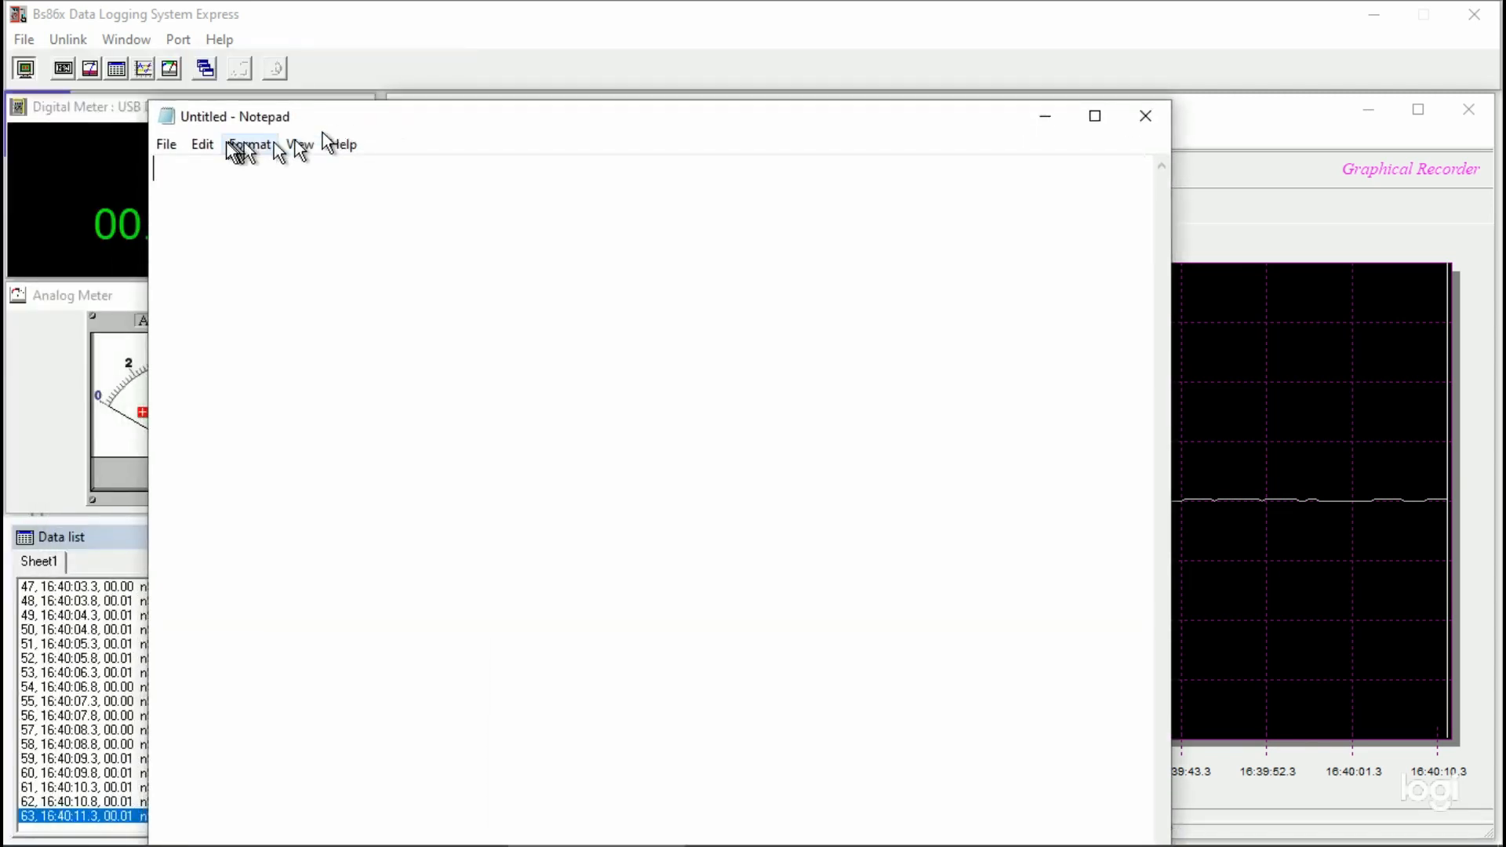
left_click(163, 144)
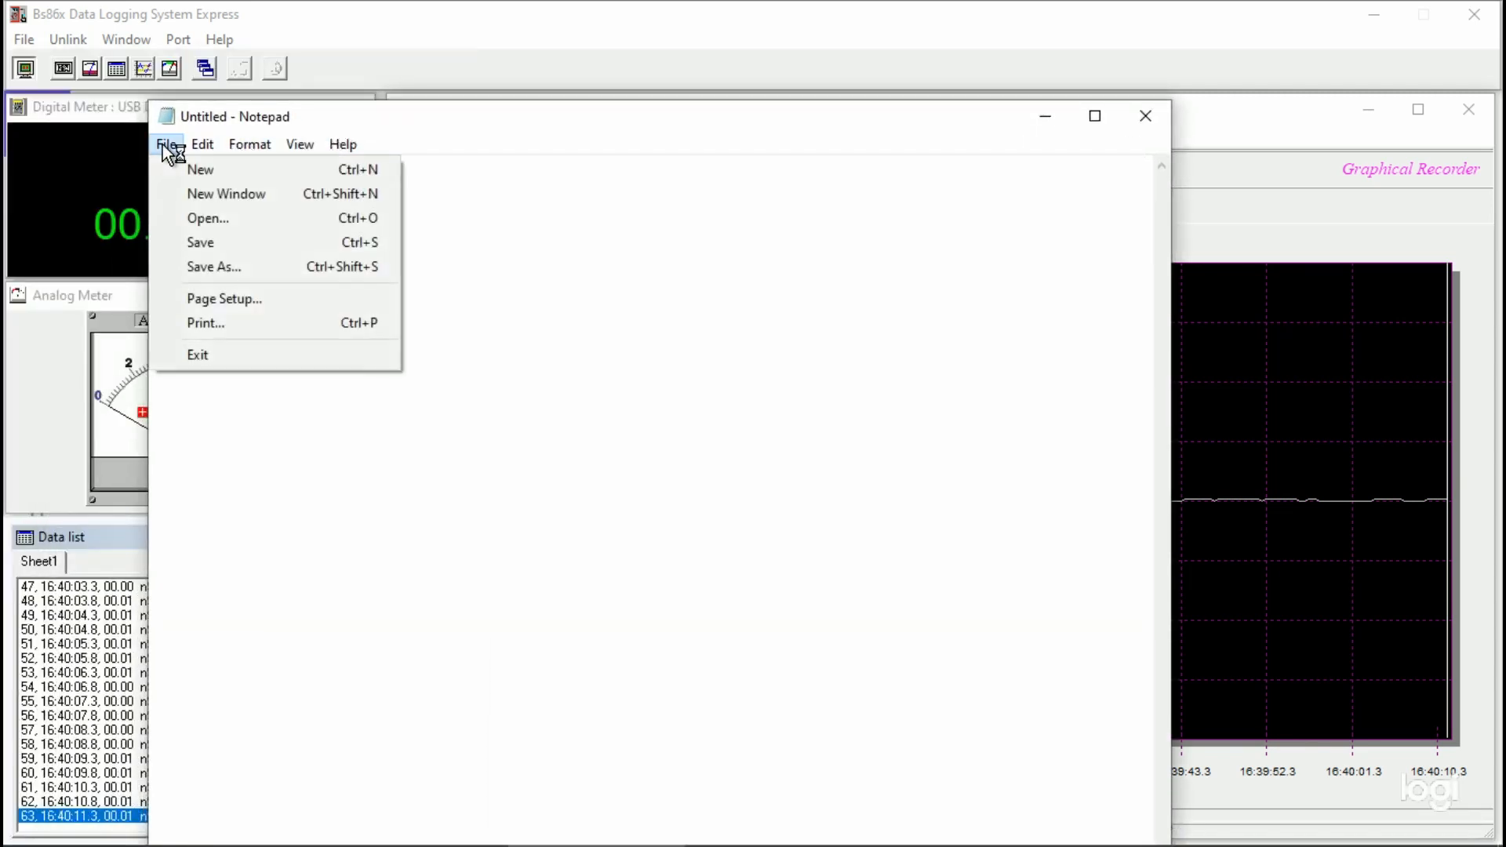
left_click(210, 221)
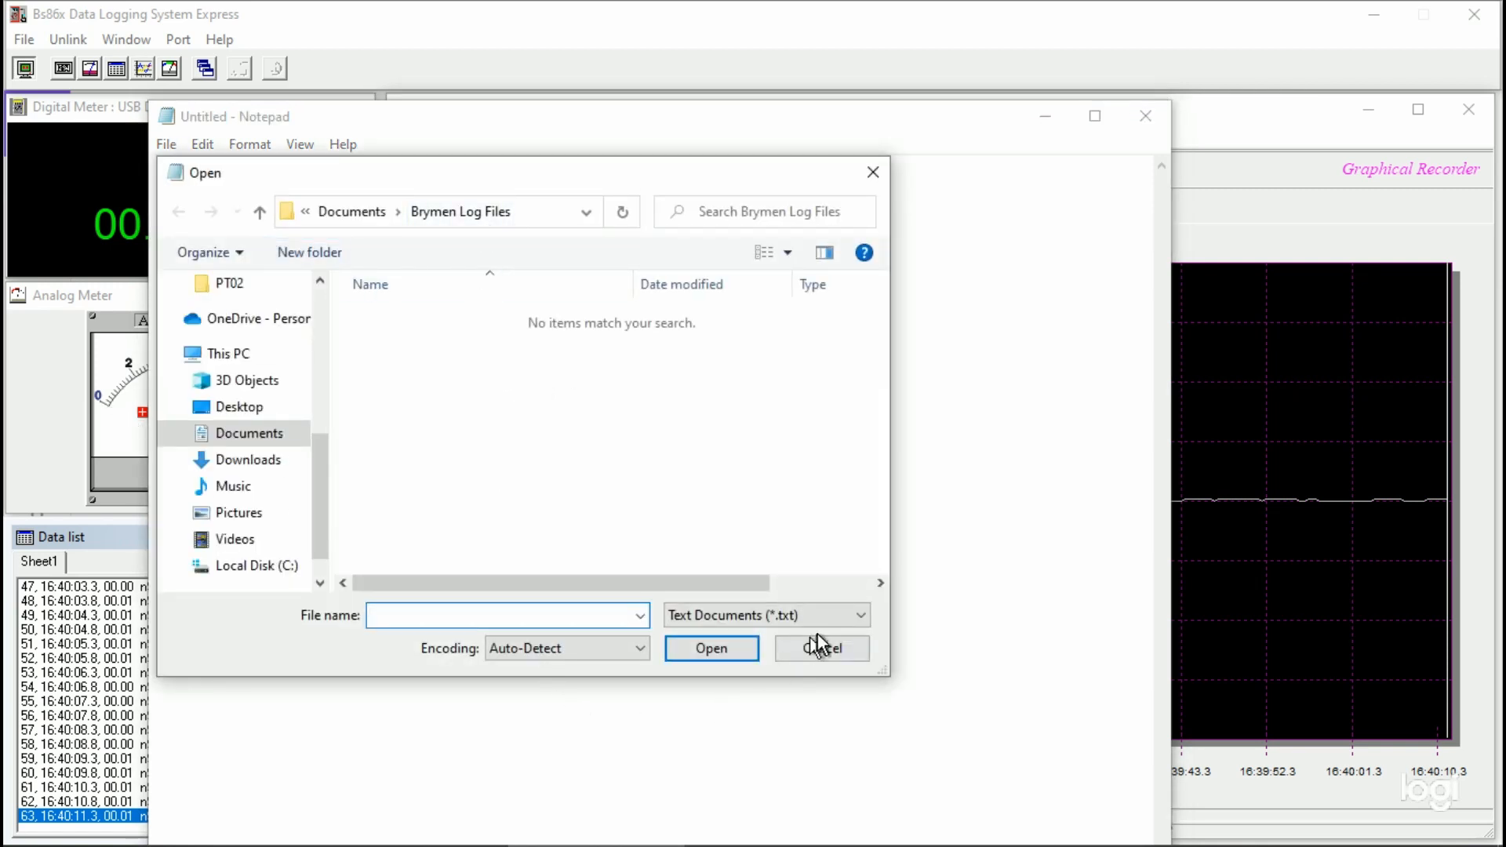
left_click(863, 621)
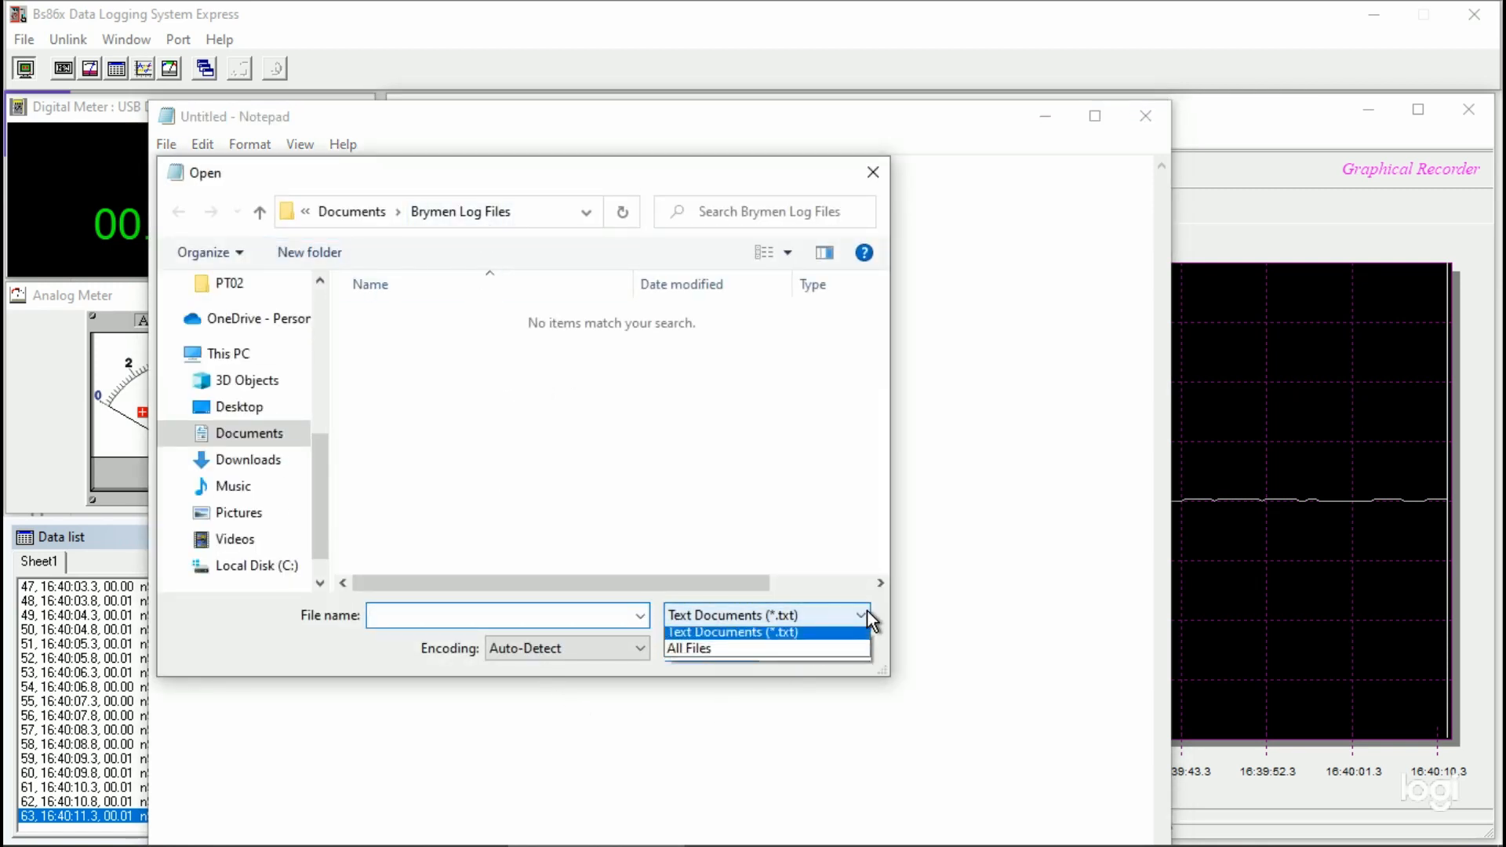
left_click(783, 661)
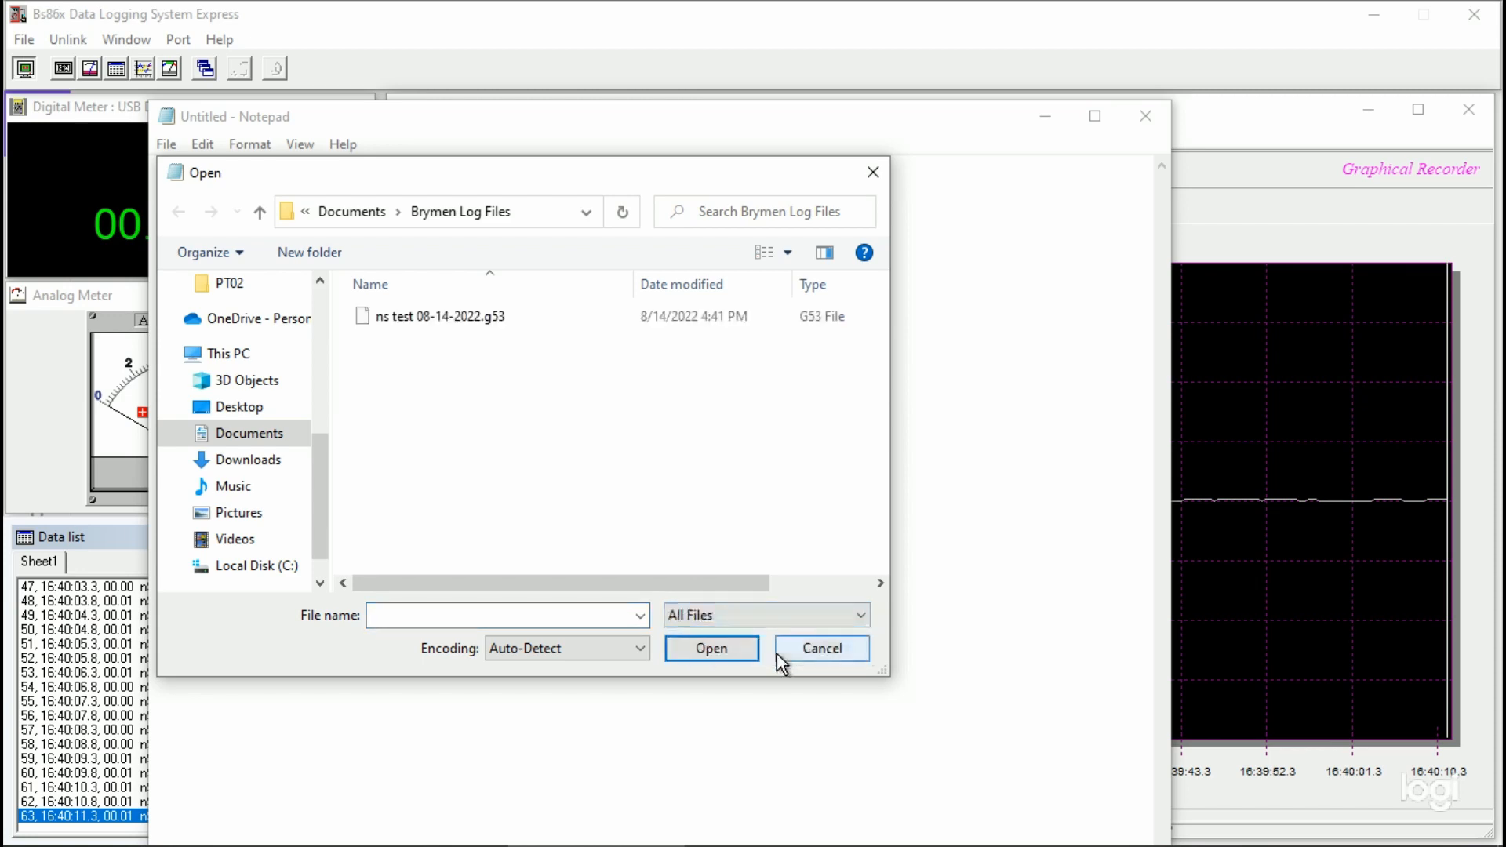
left_click(417, 320)
left_click(720, 658)
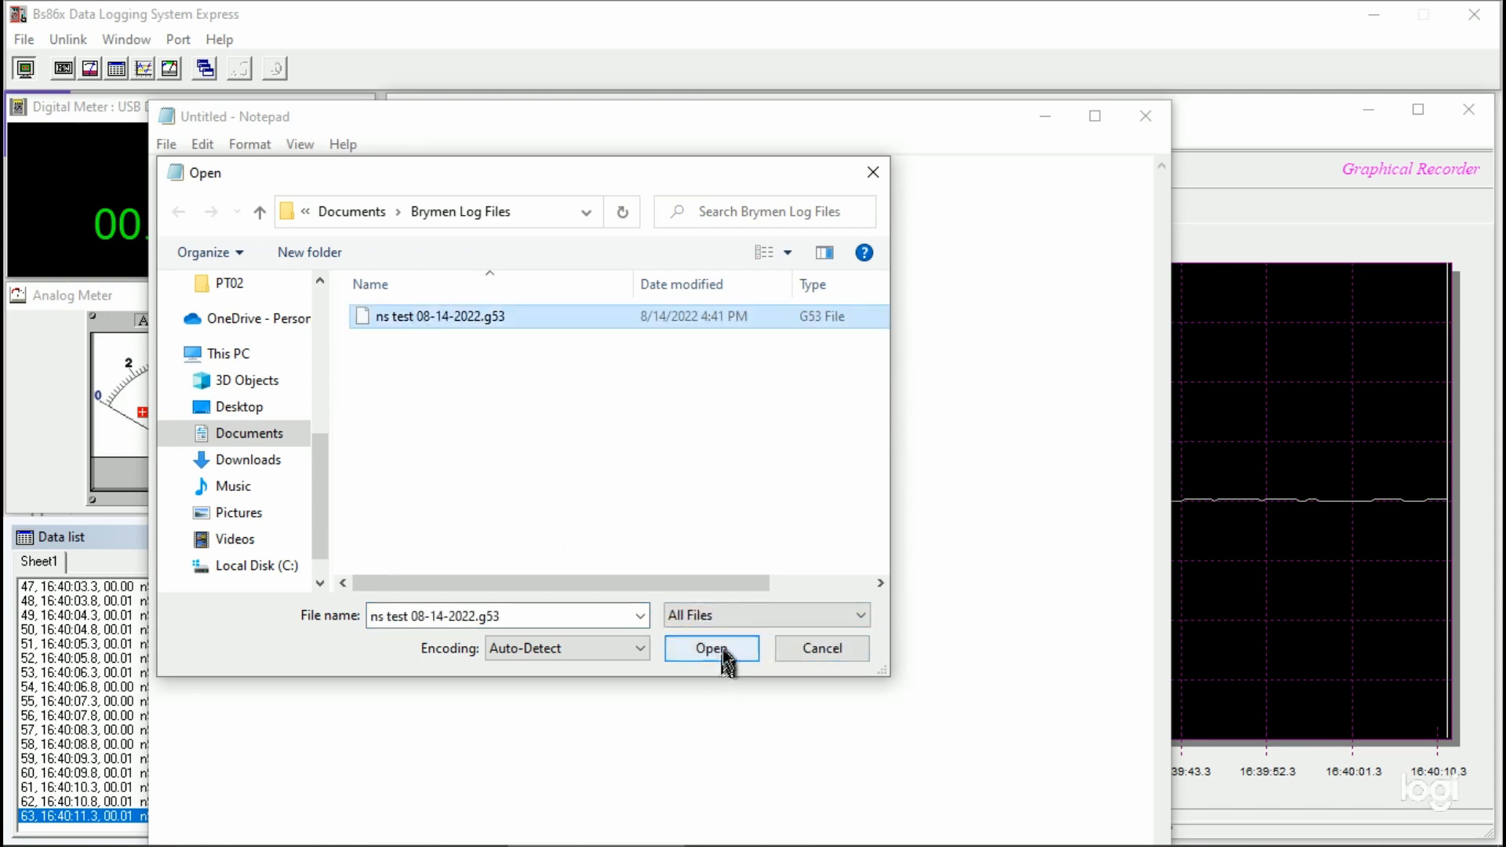
Step: Examine how the .g53 log's contents read as plain text, and close Notepad
scroll(712, 635, "down", 20)
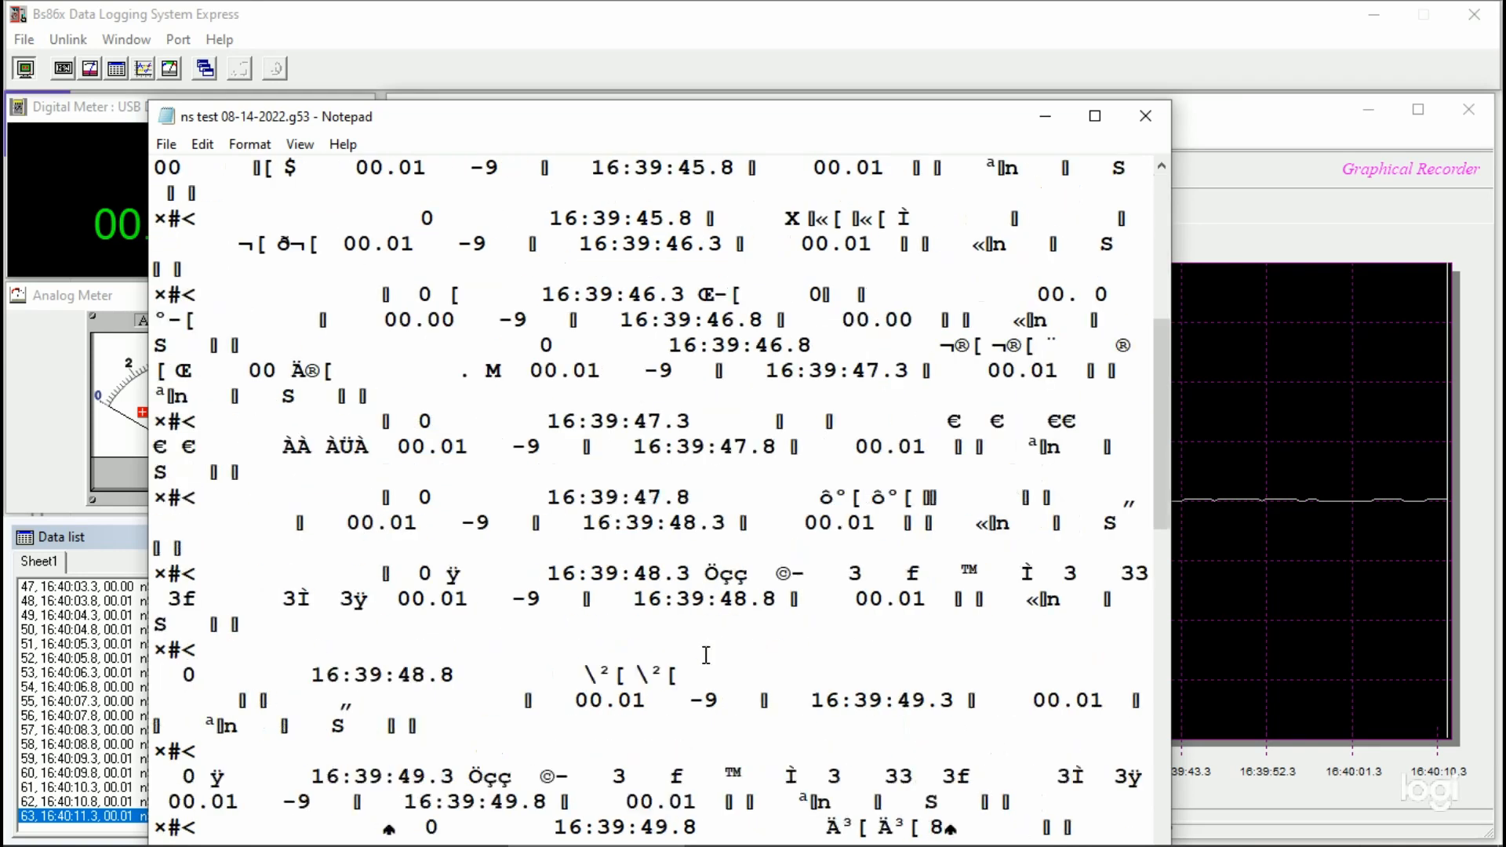
scroll(706, 655, "down", 10)
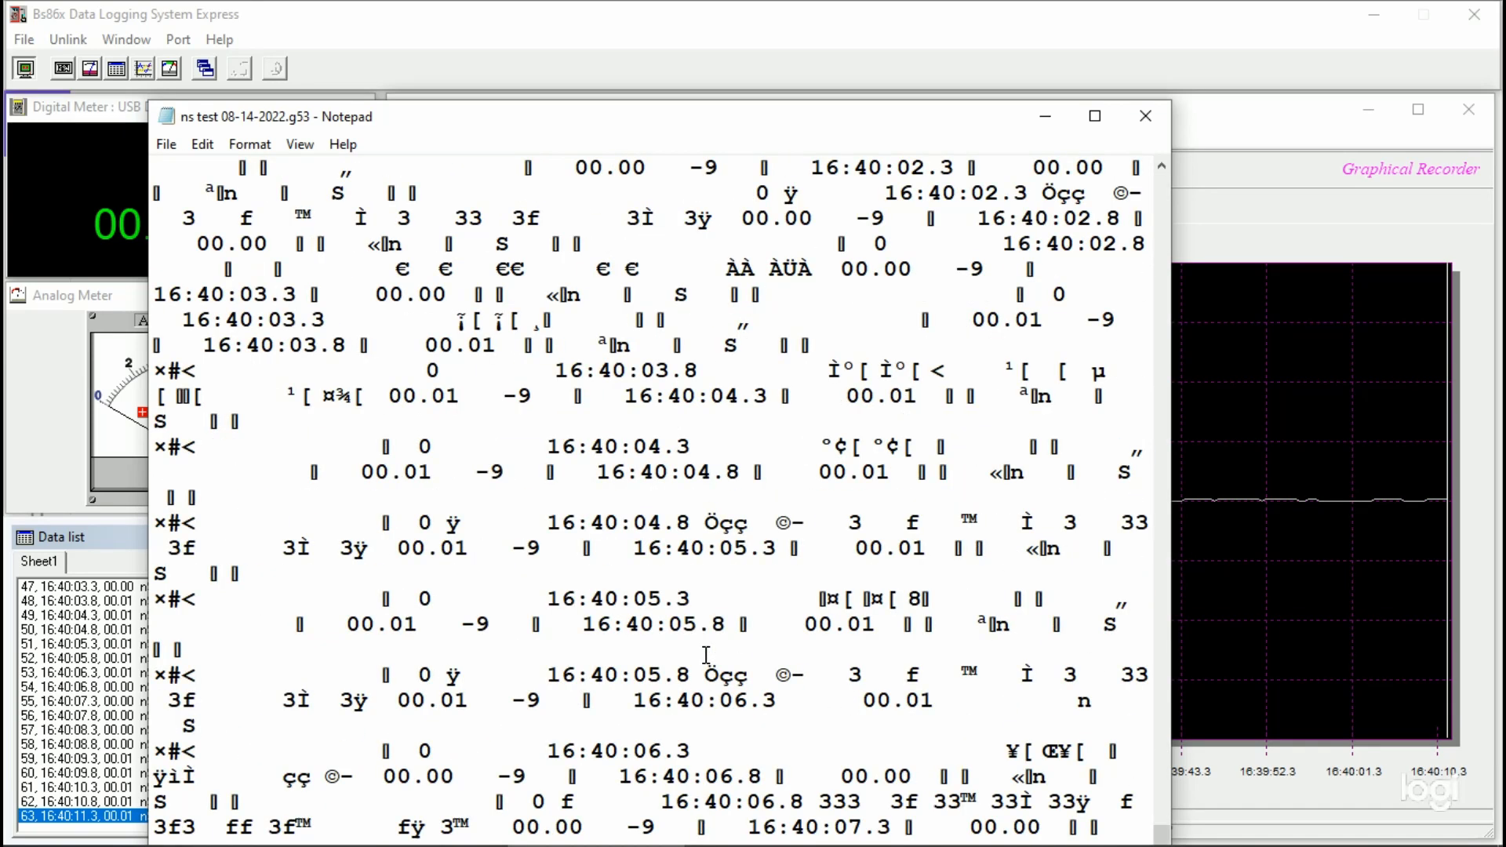
scroll(706, 655, "up", 20)
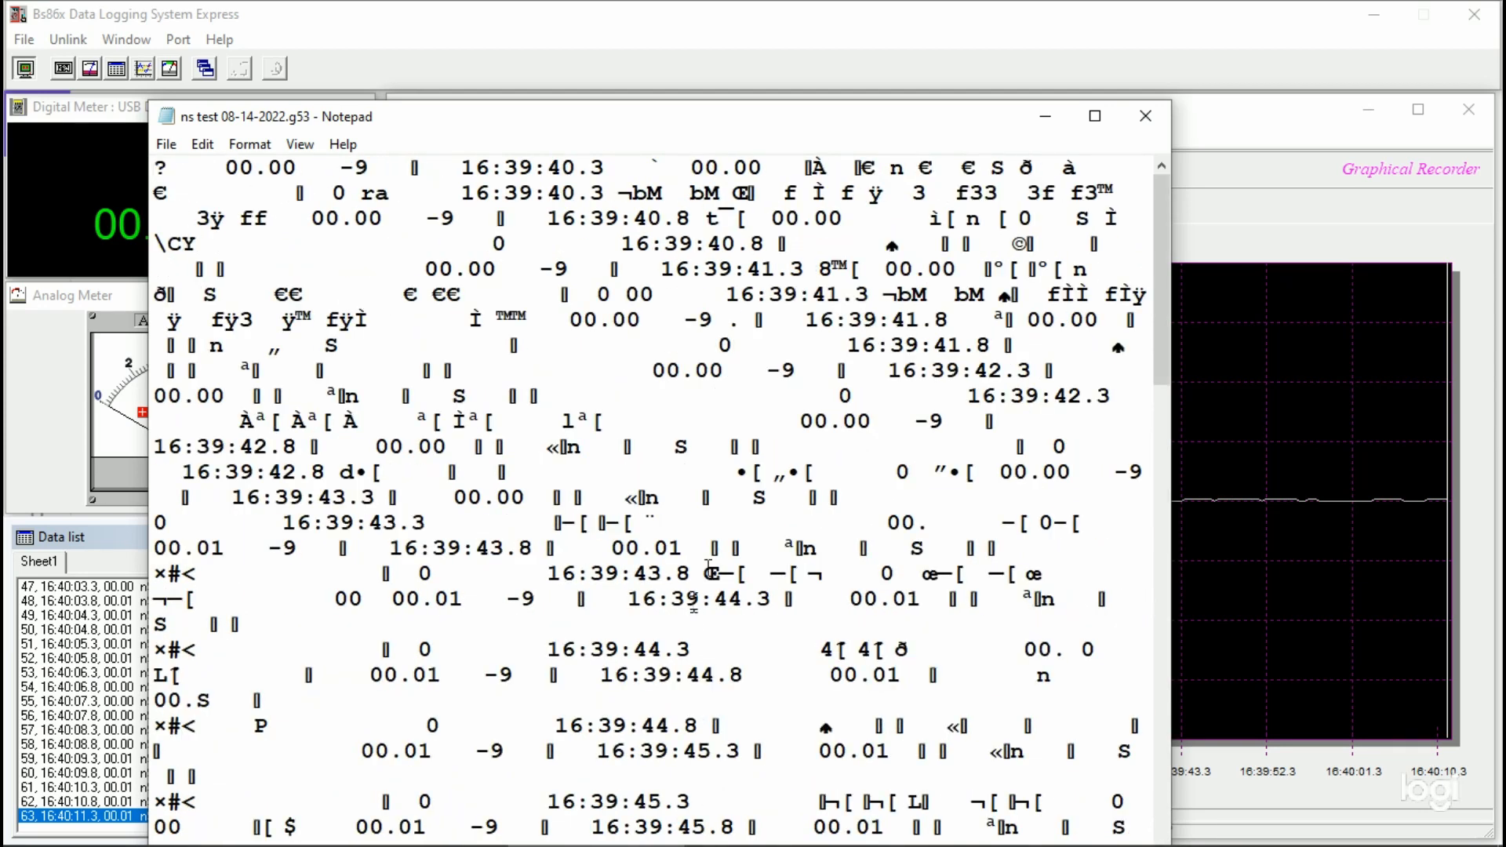
left_click(1145, 116)
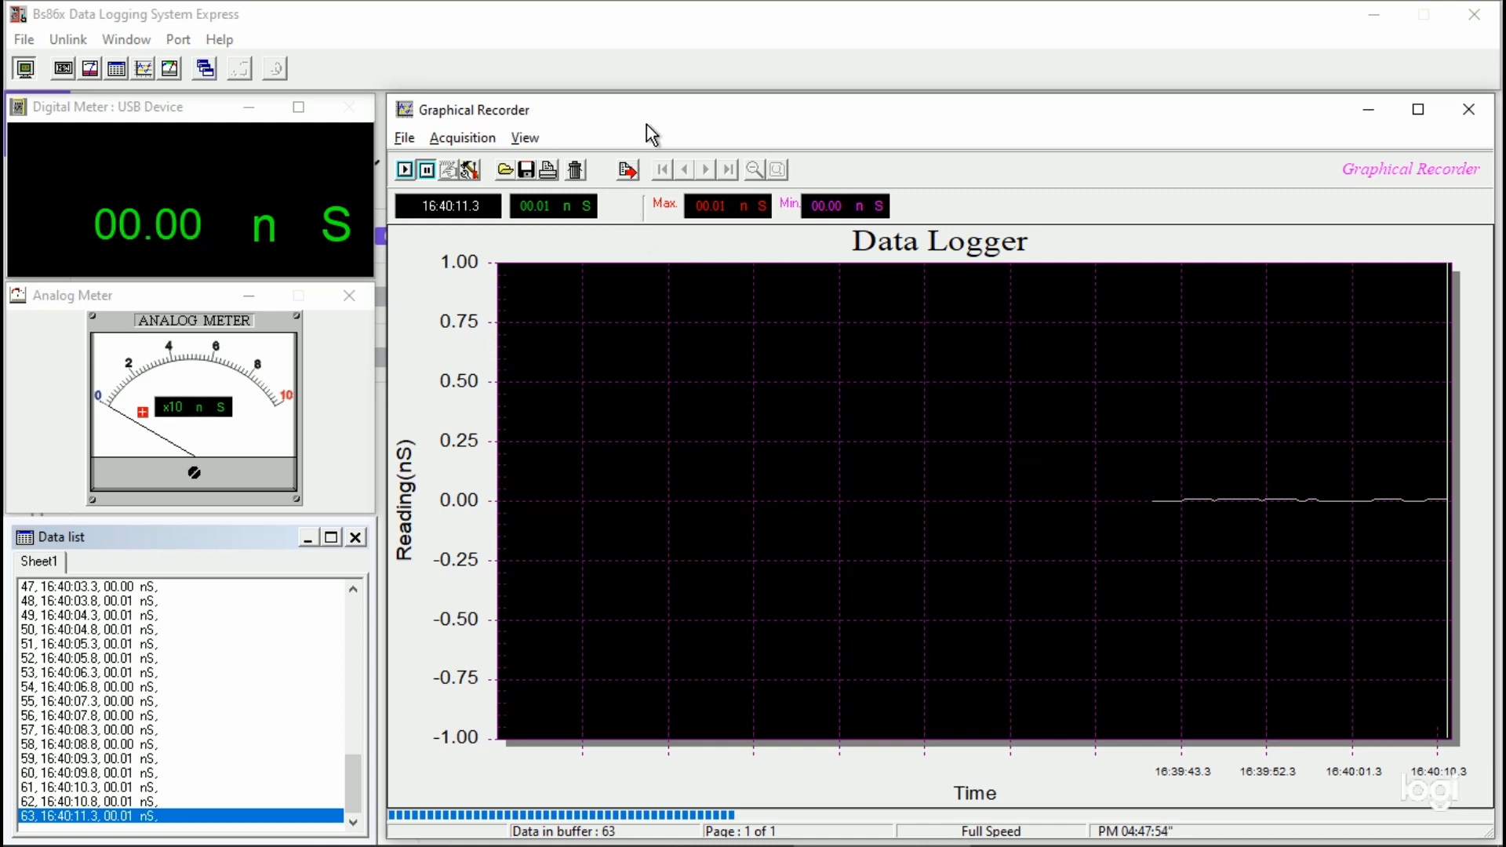
Step: Export all pages of the recorded log as text/data only to test 08-14-22.csv in the Brymen Log Files folder
left_click(629, 173)
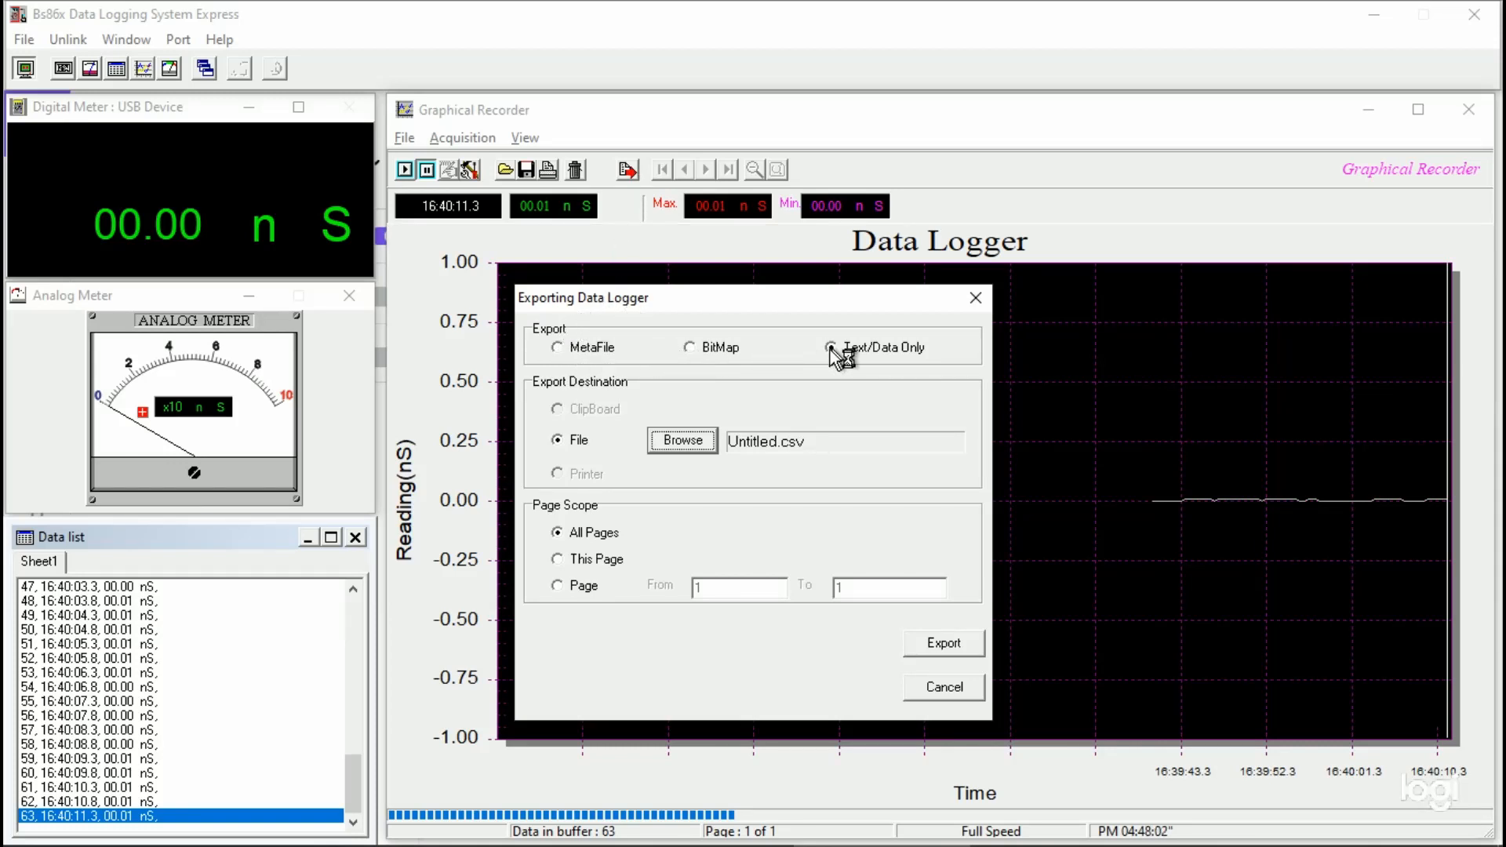
left_click(686, 445)
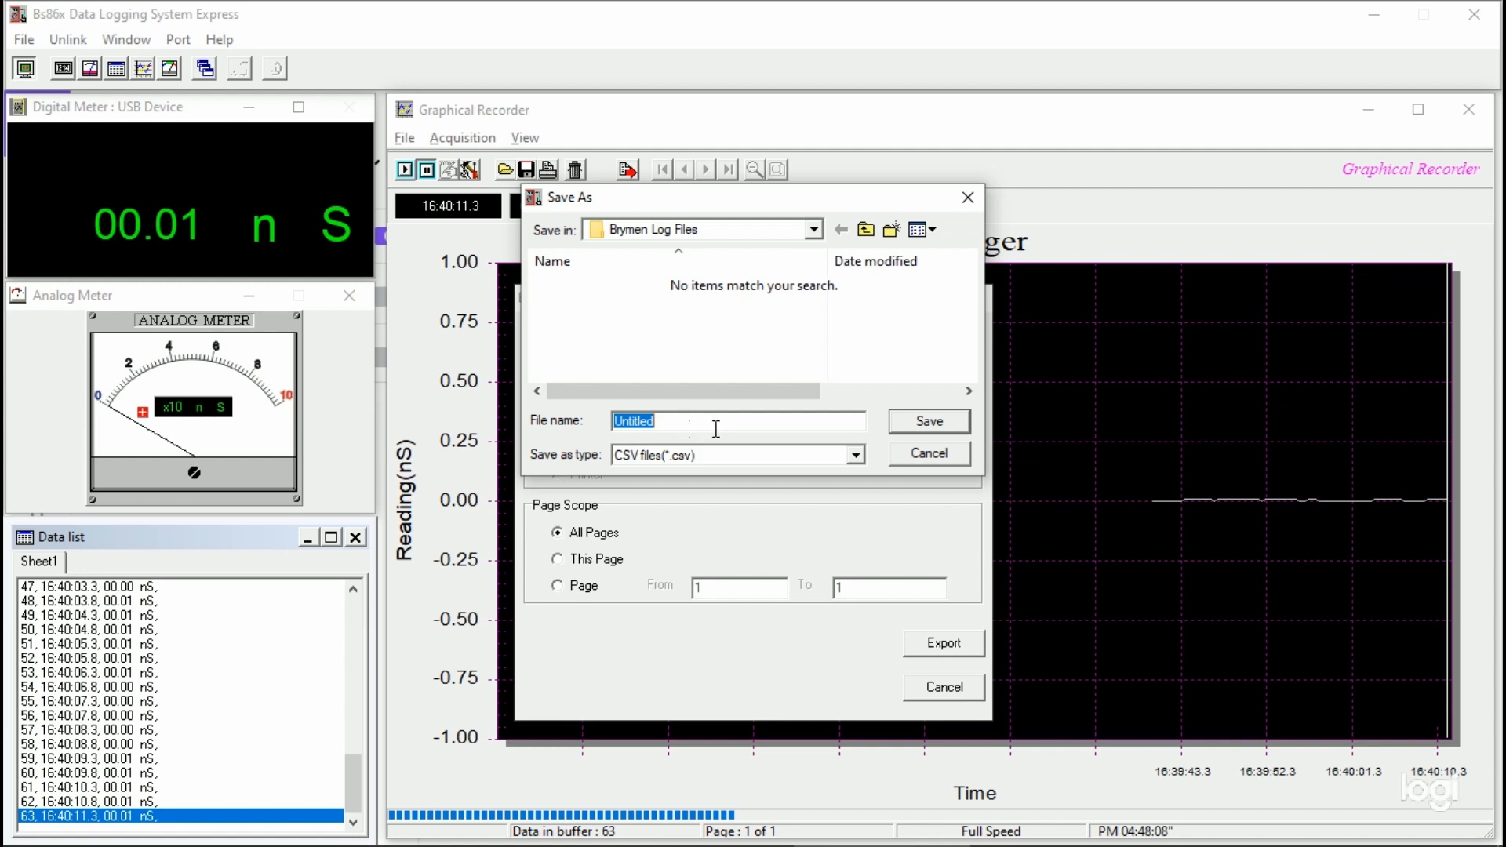
type("test 08-14-22")
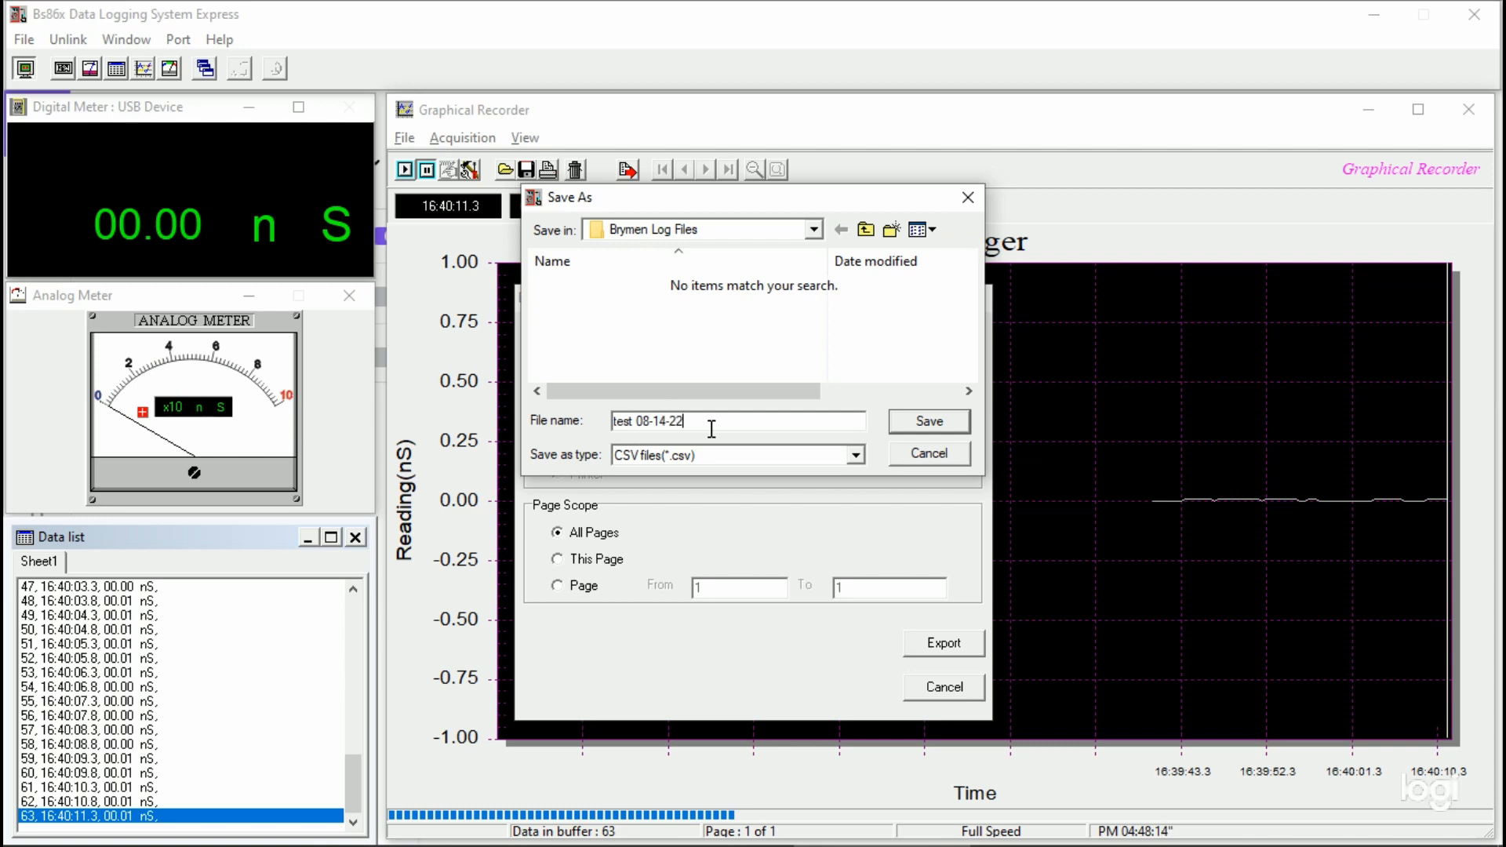
left_click(899, 422)
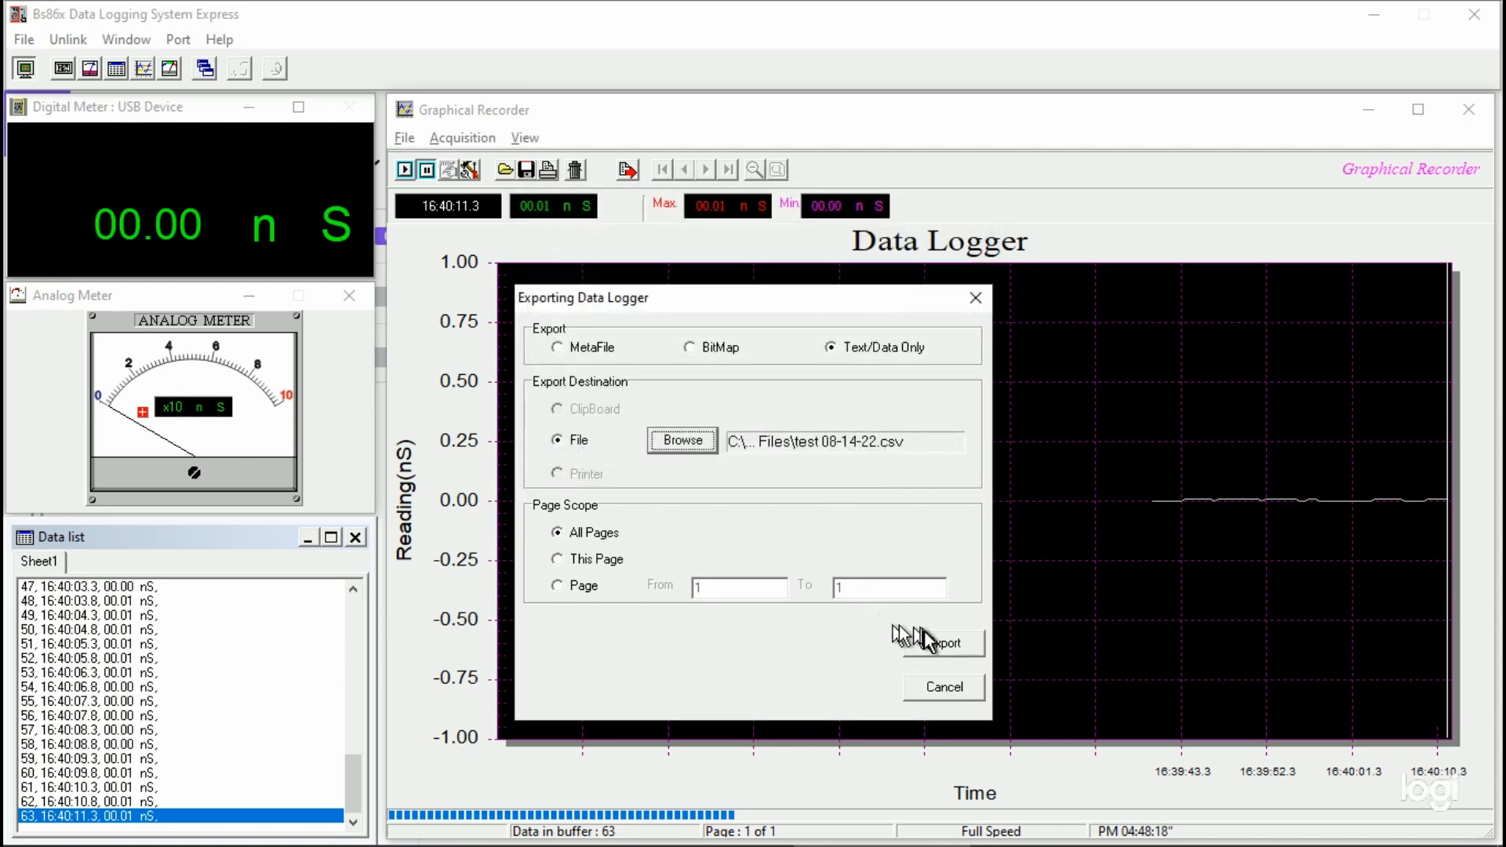
left_click(943, 644)
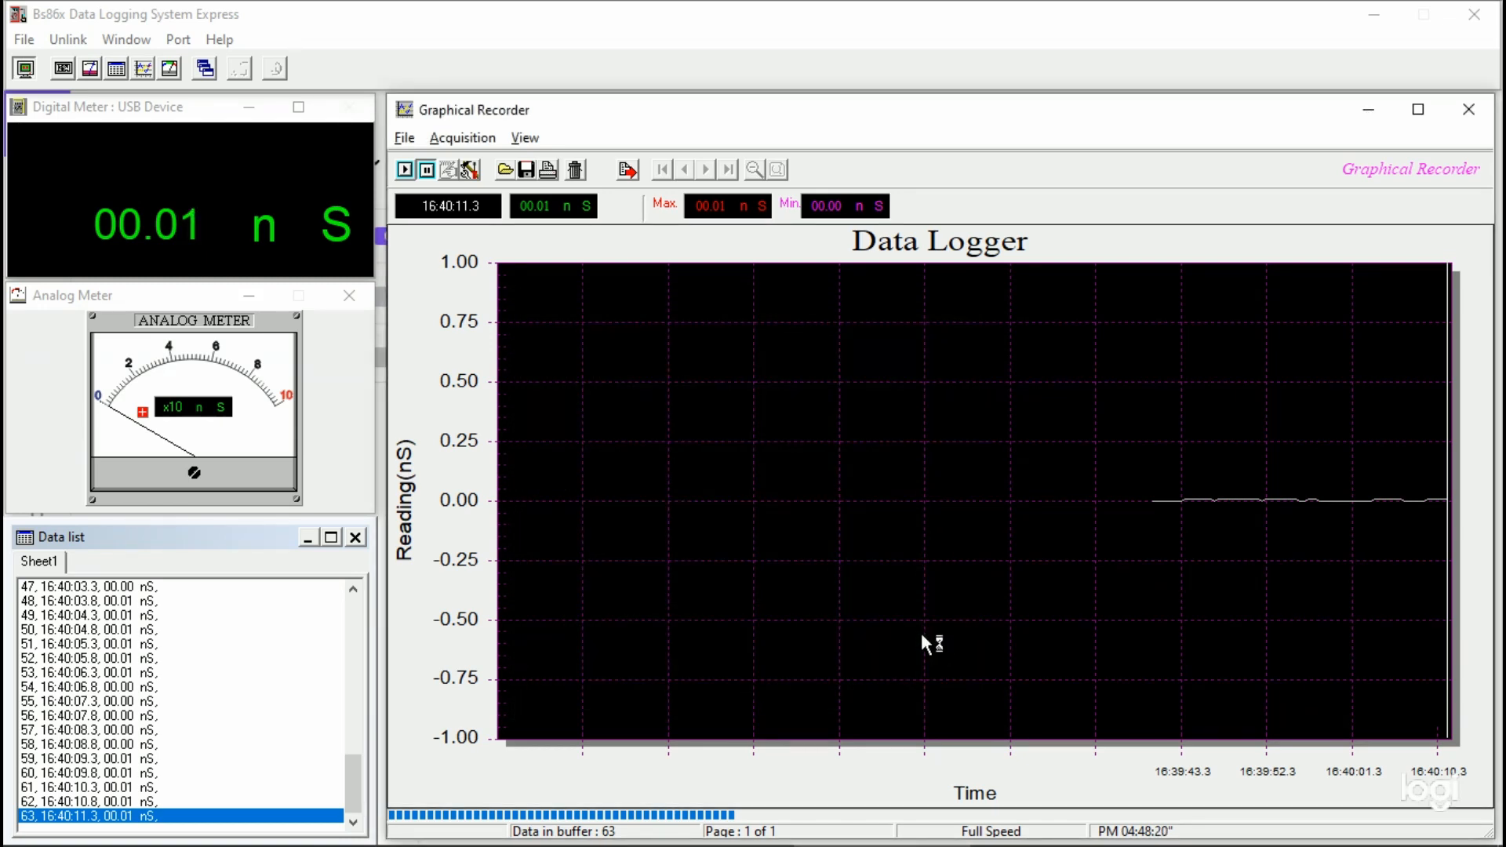
Step: Open the exported test 08-14-22 CSV in Notepad to examine its columns and readings, and close it
key("alt+Tab")
key("alt+Tab")
left_click(527, 830)
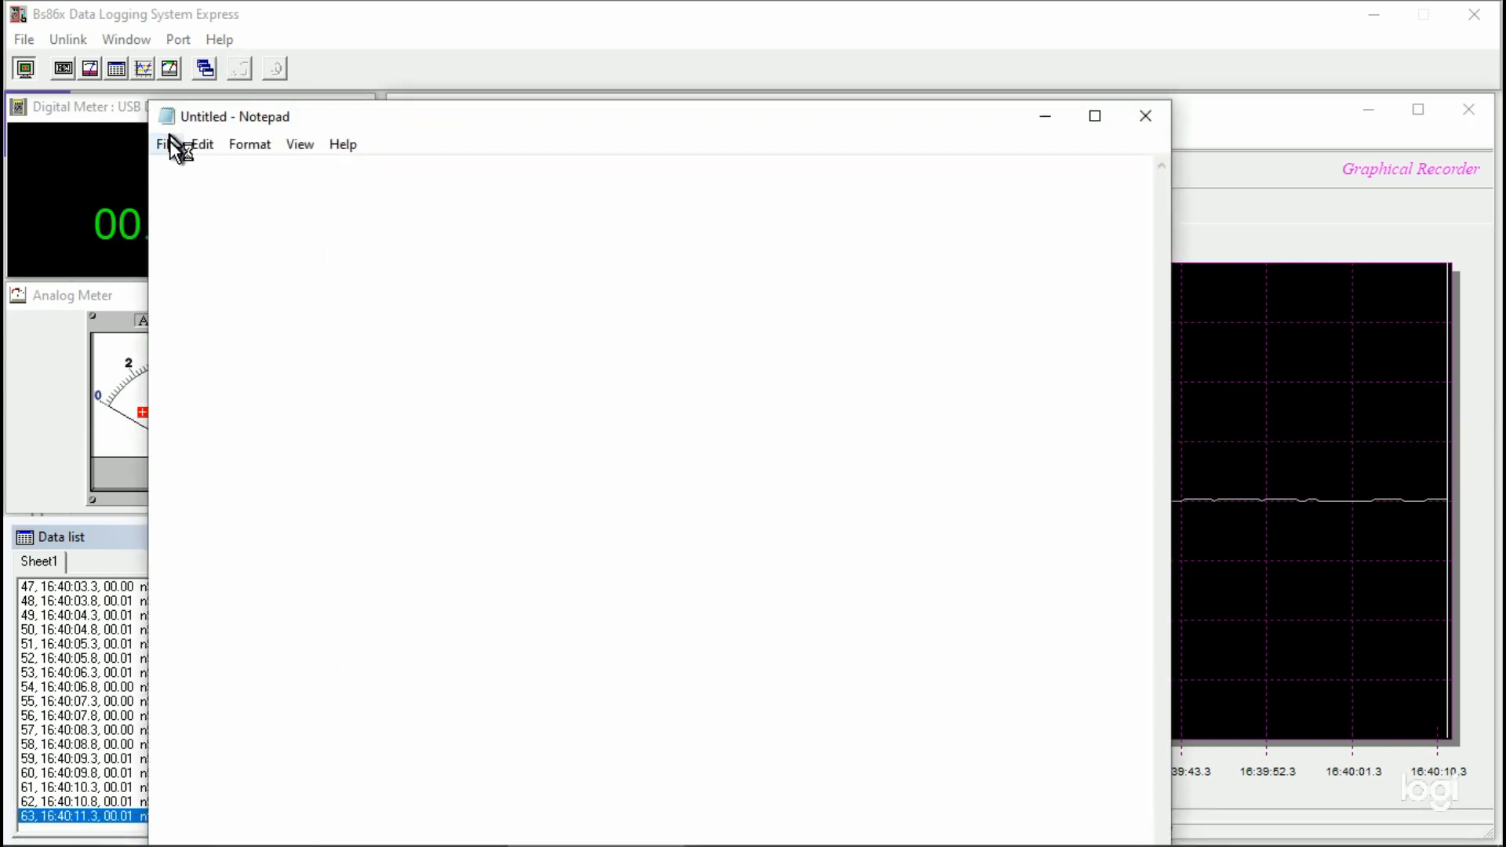
left_click(167, 143)
left_click(192, 219)
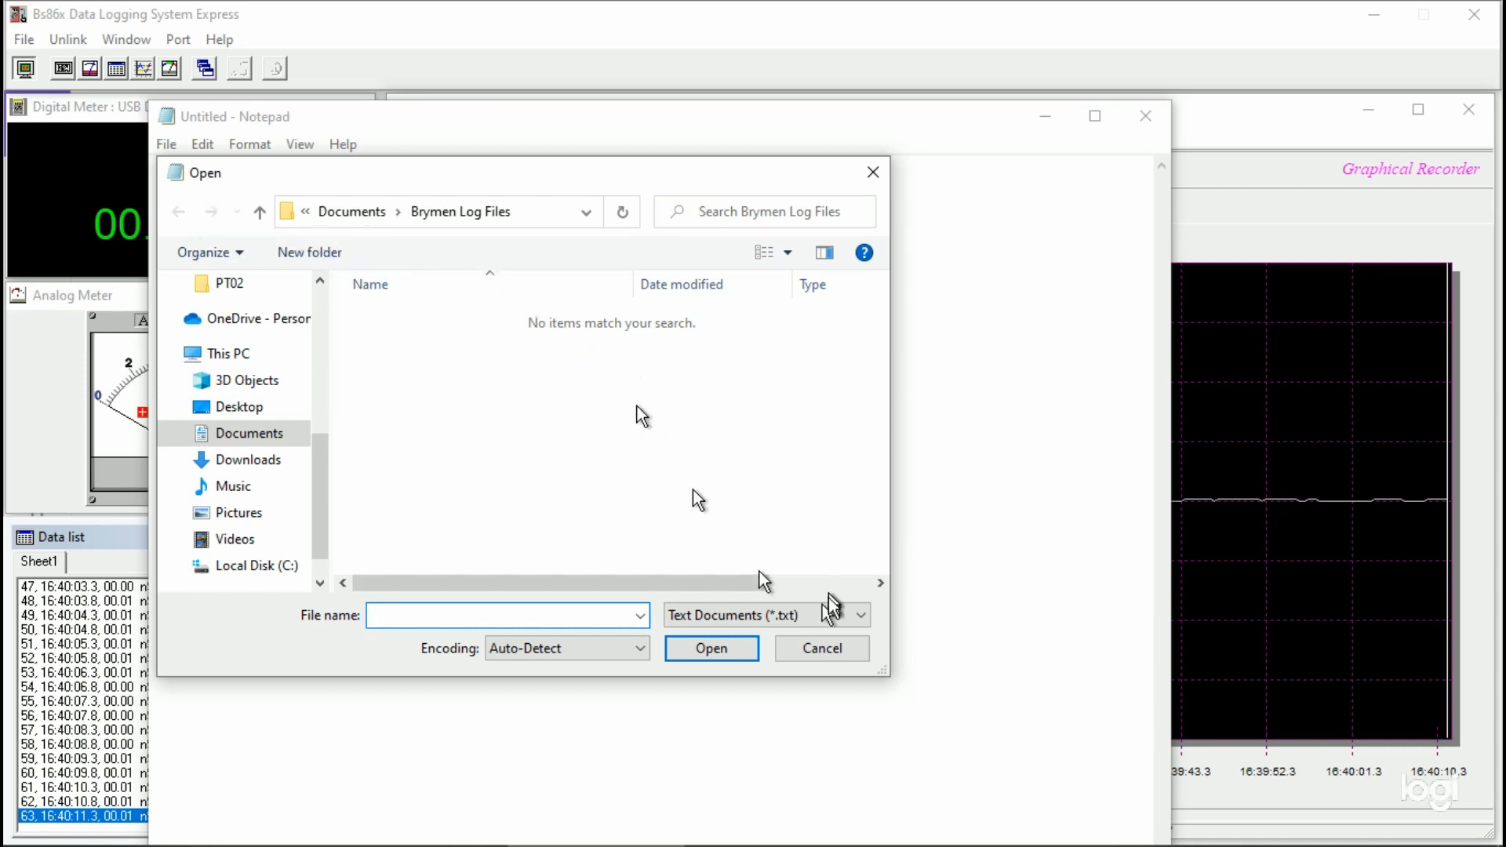
left_click(860, 617)
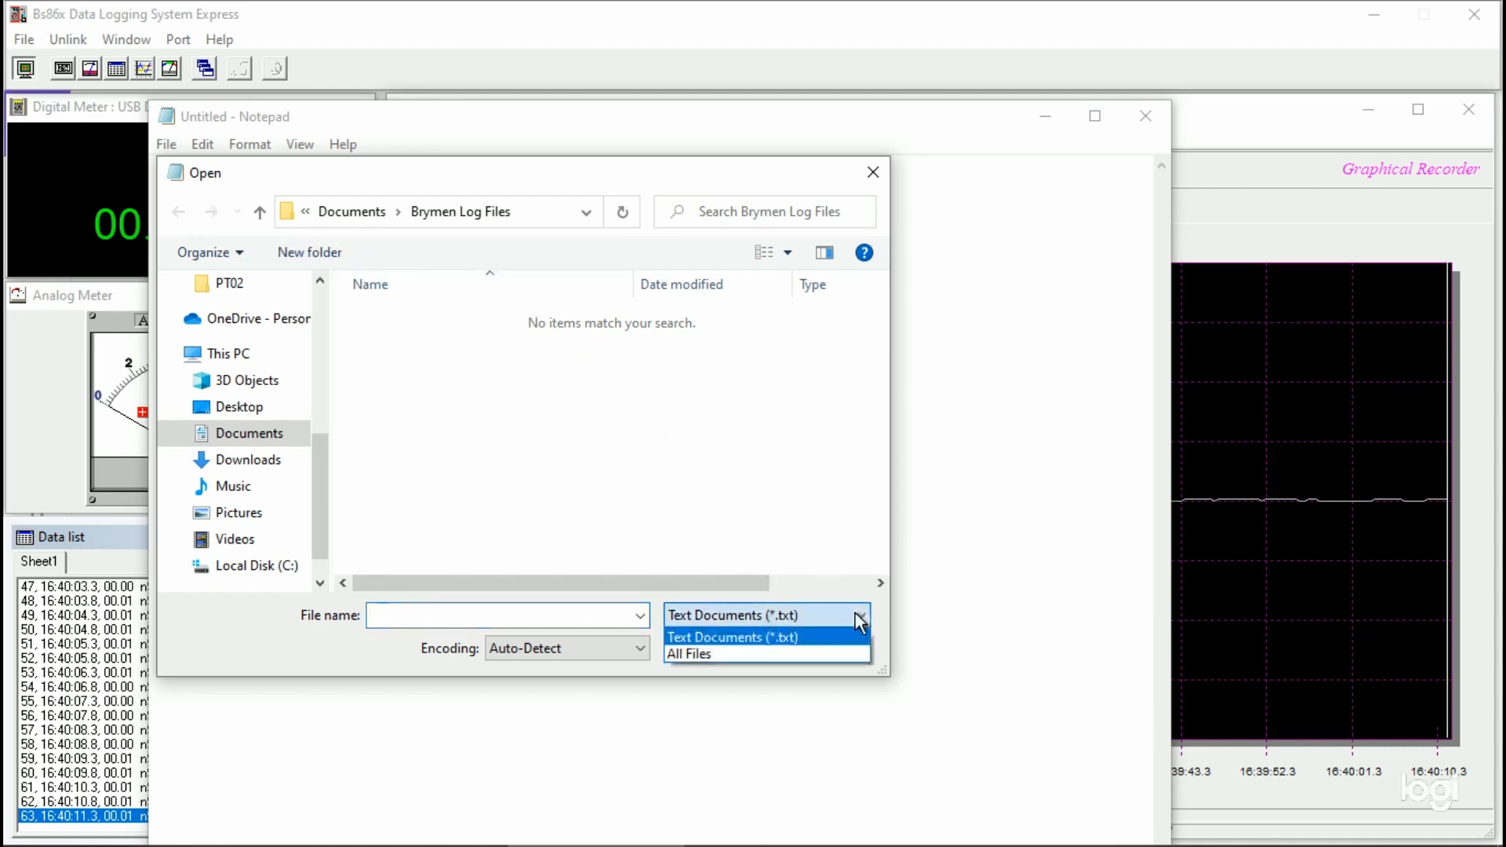
left_click(796, 653)
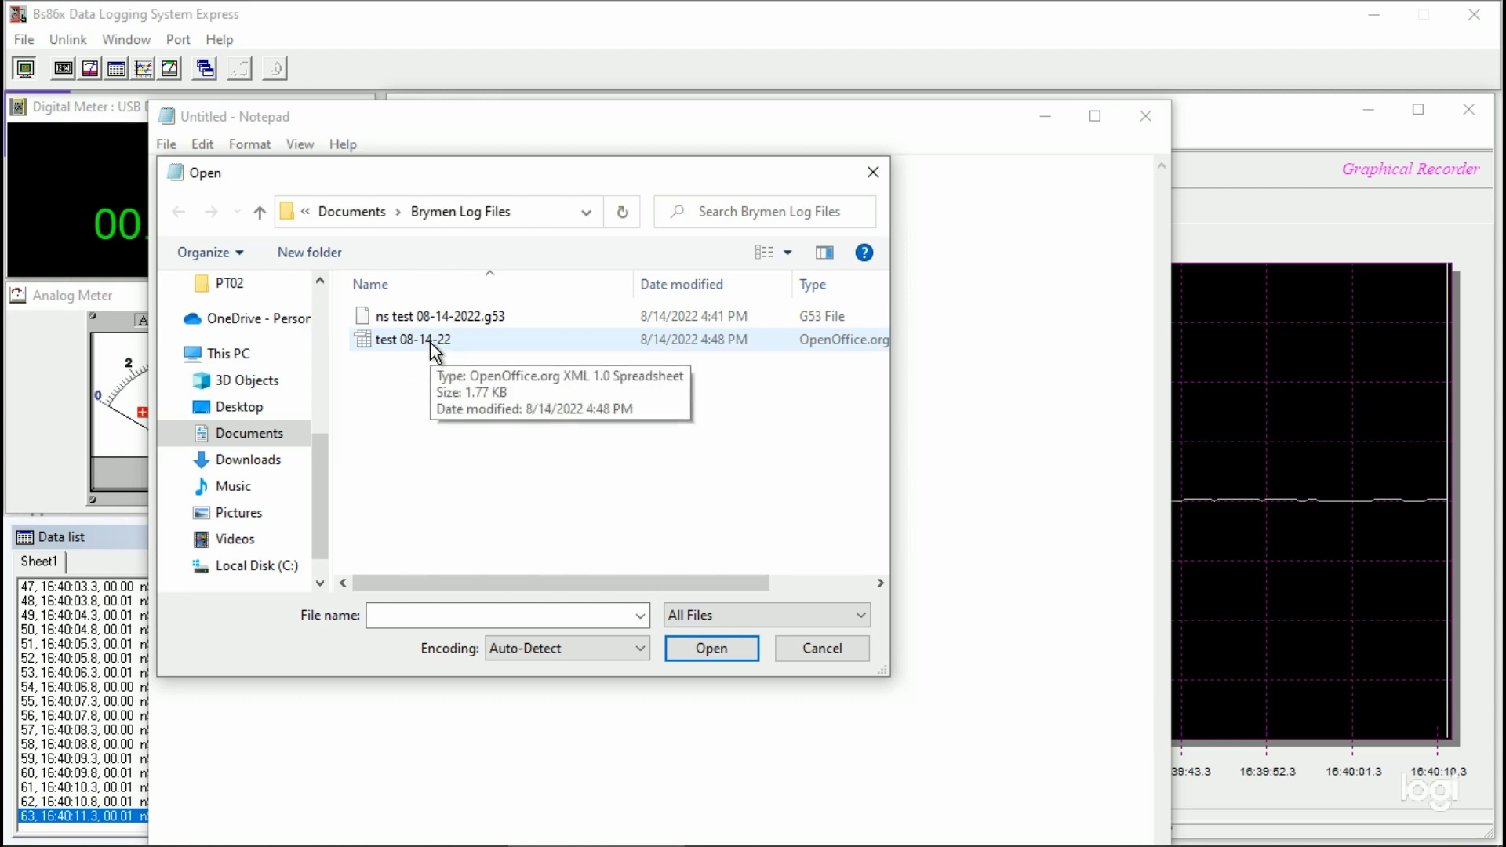
double_click(431, 344)
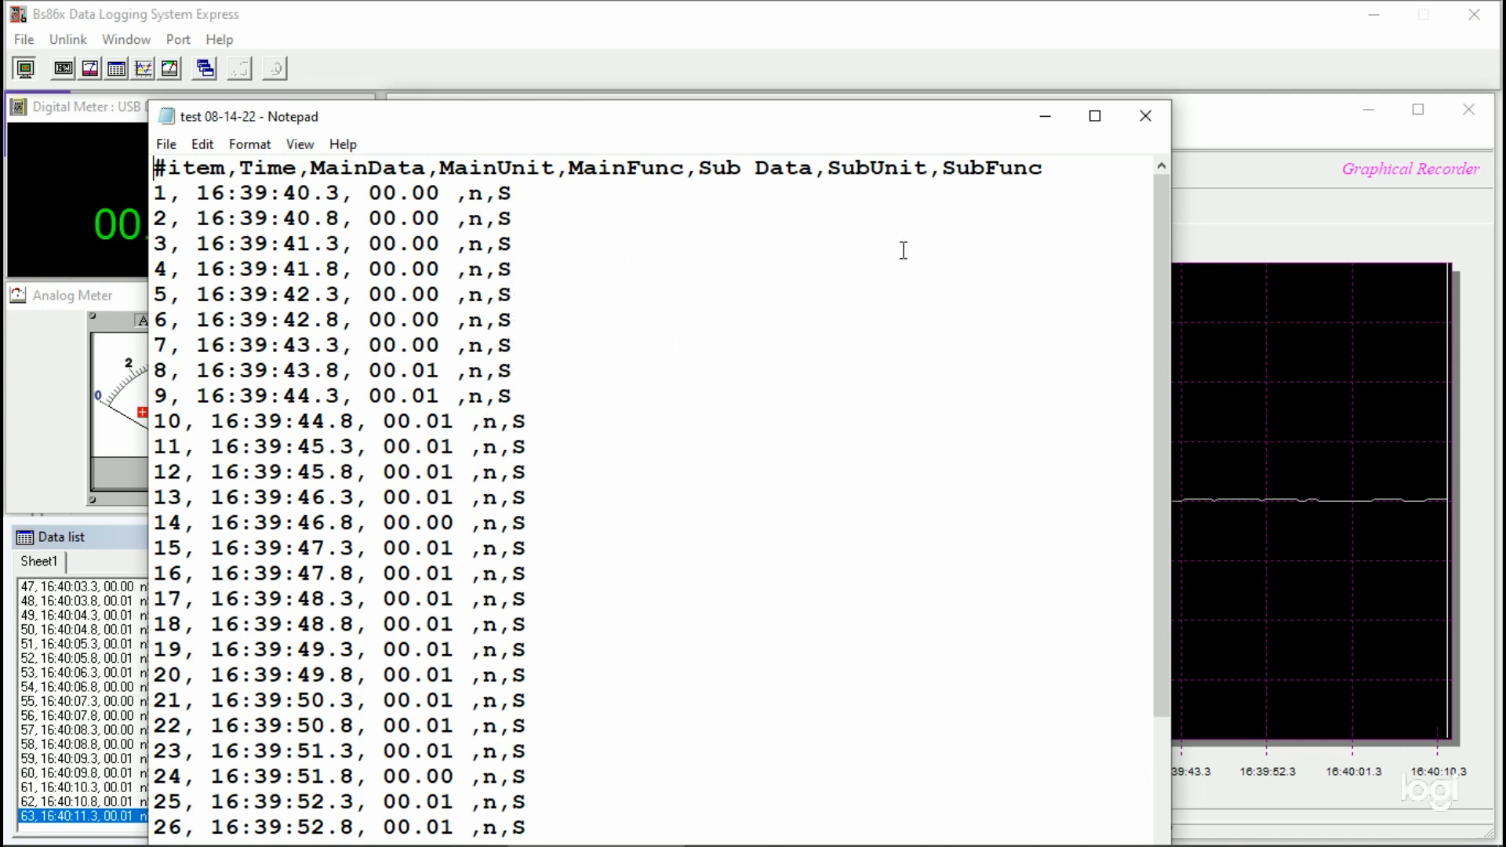
left_click(1146, 116)
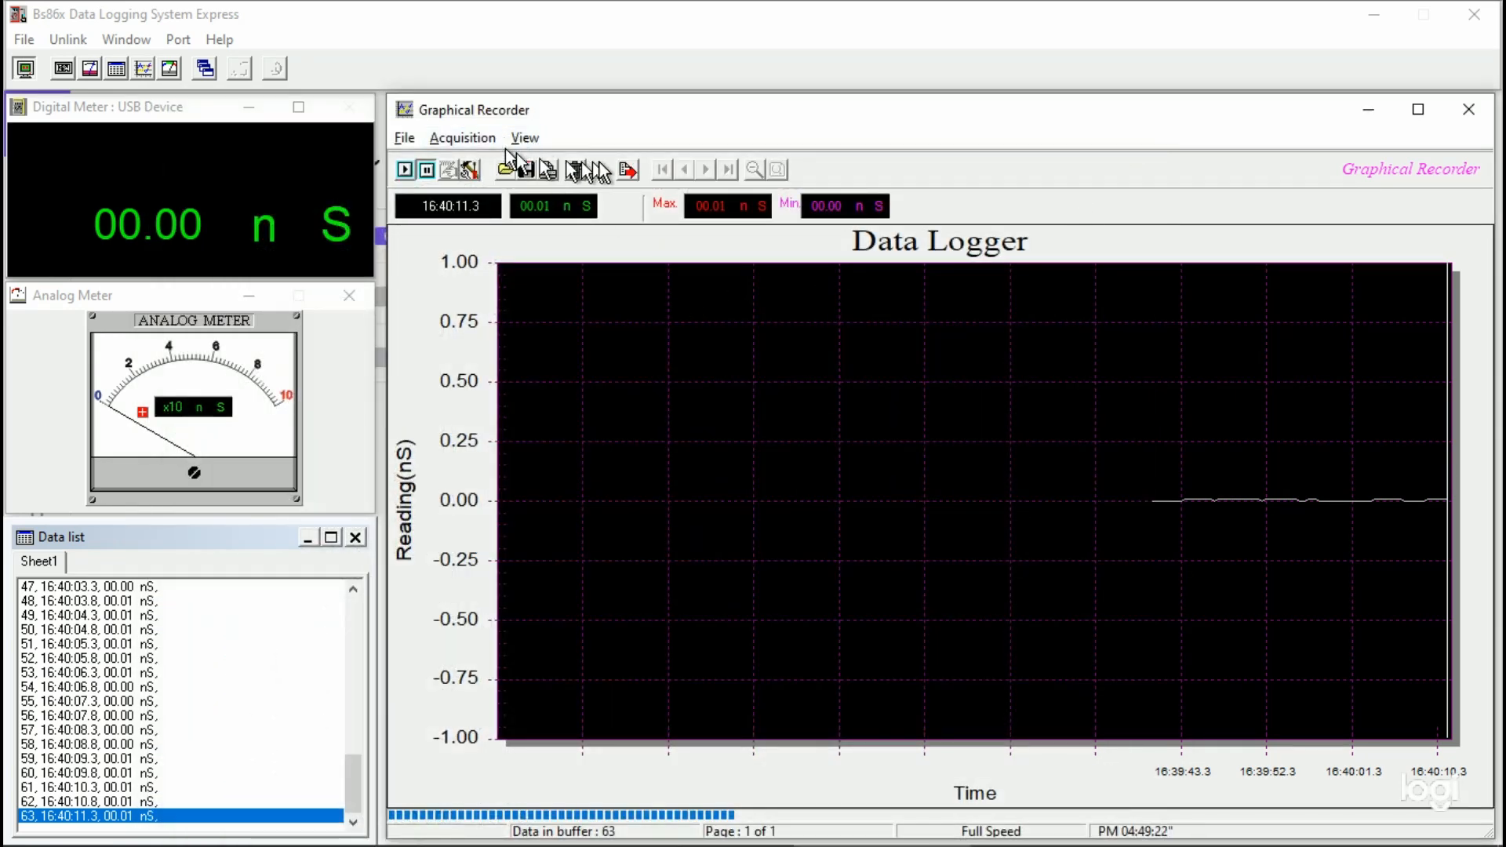
Step: Set up a bitmap export of this page of the graph to a file named test 08-14-22 in Brymen Log Files
left_click(622, 171)
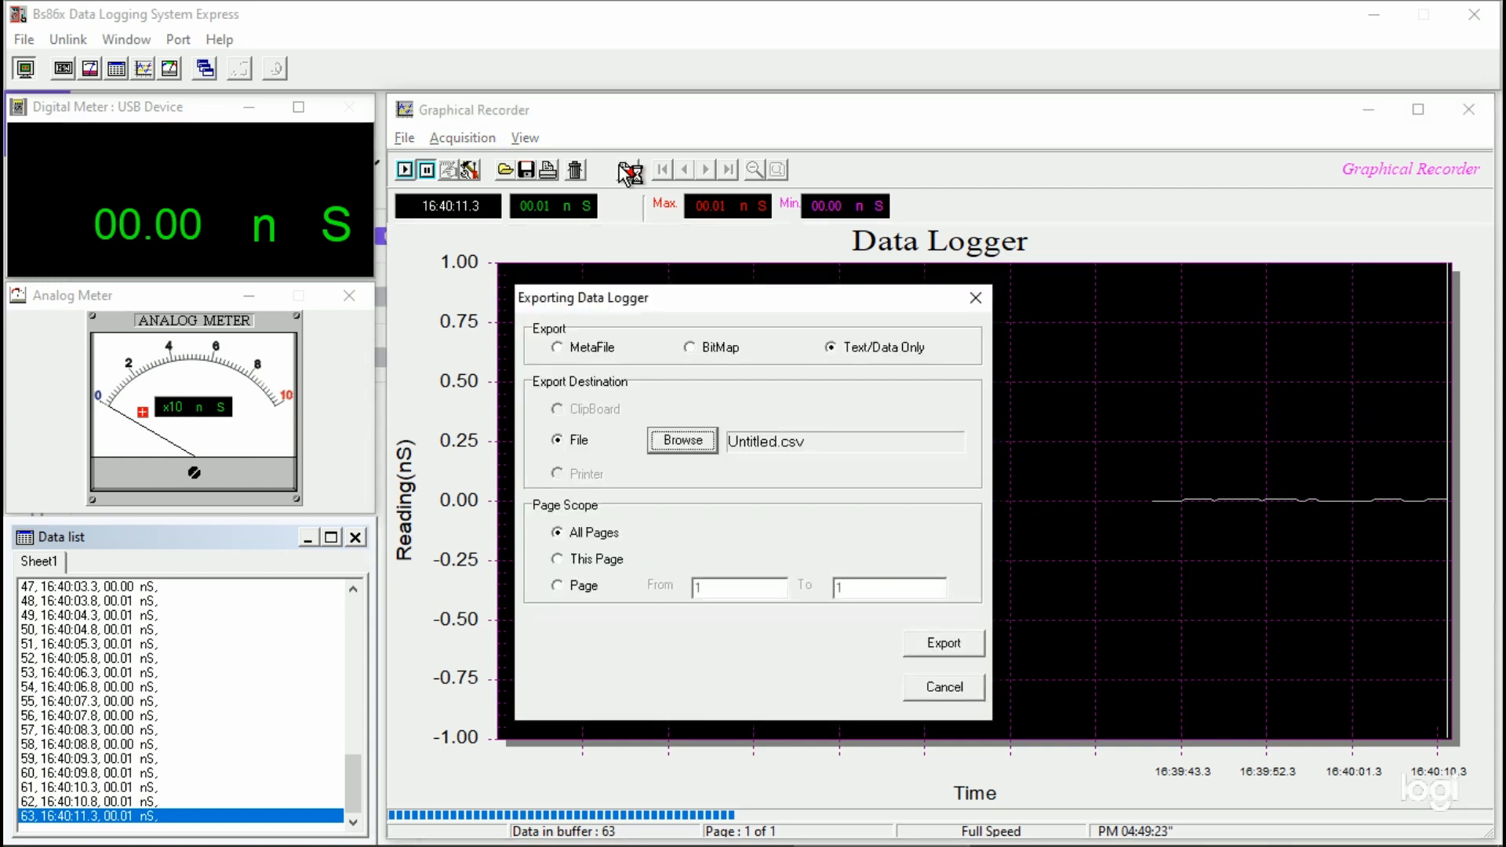
left_click(691, 348)
left_click(575, 441)
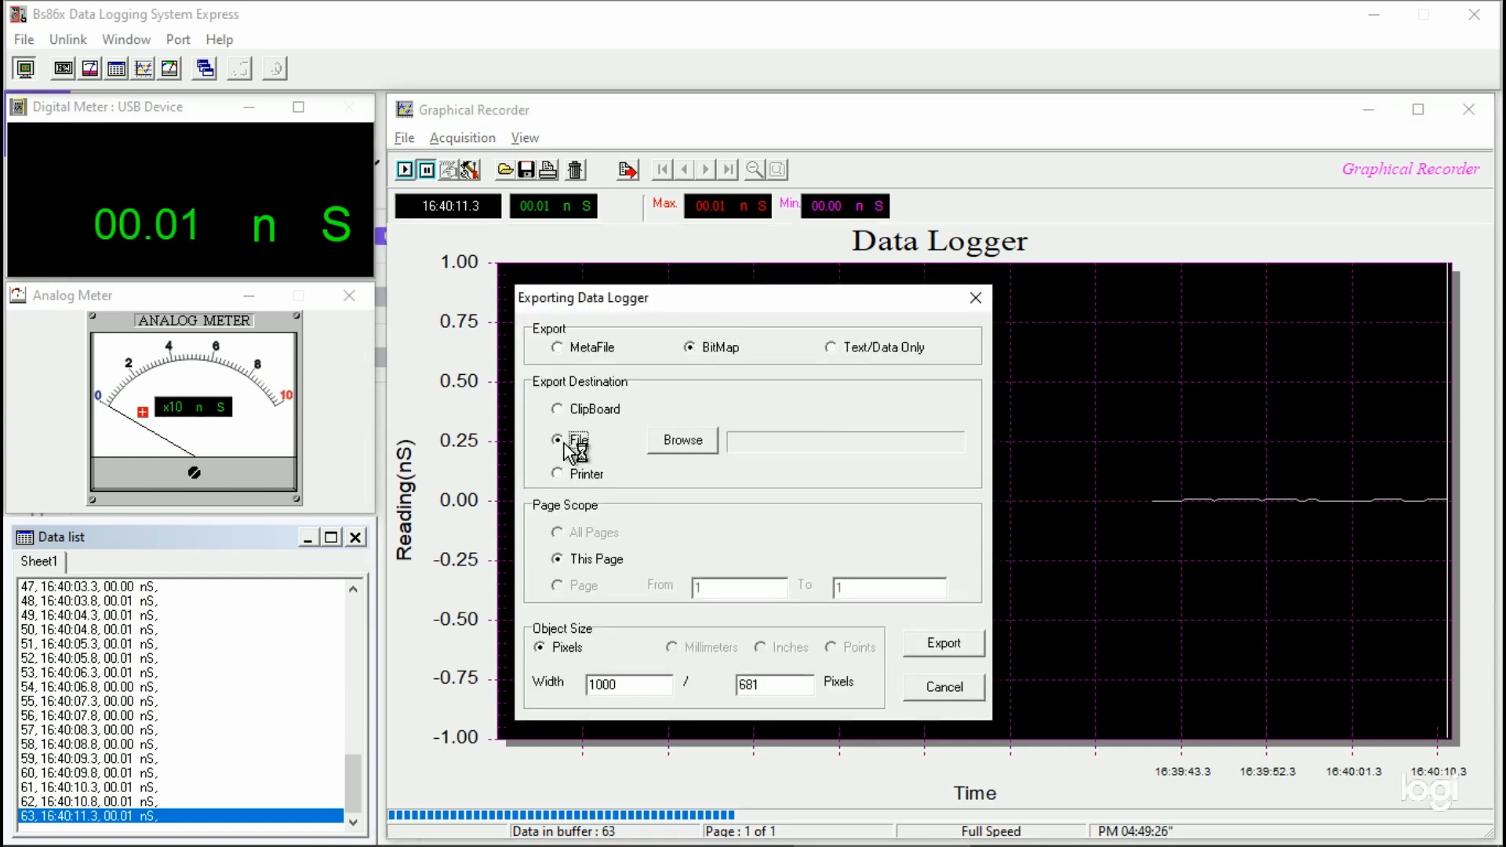
left_click(687, 444)
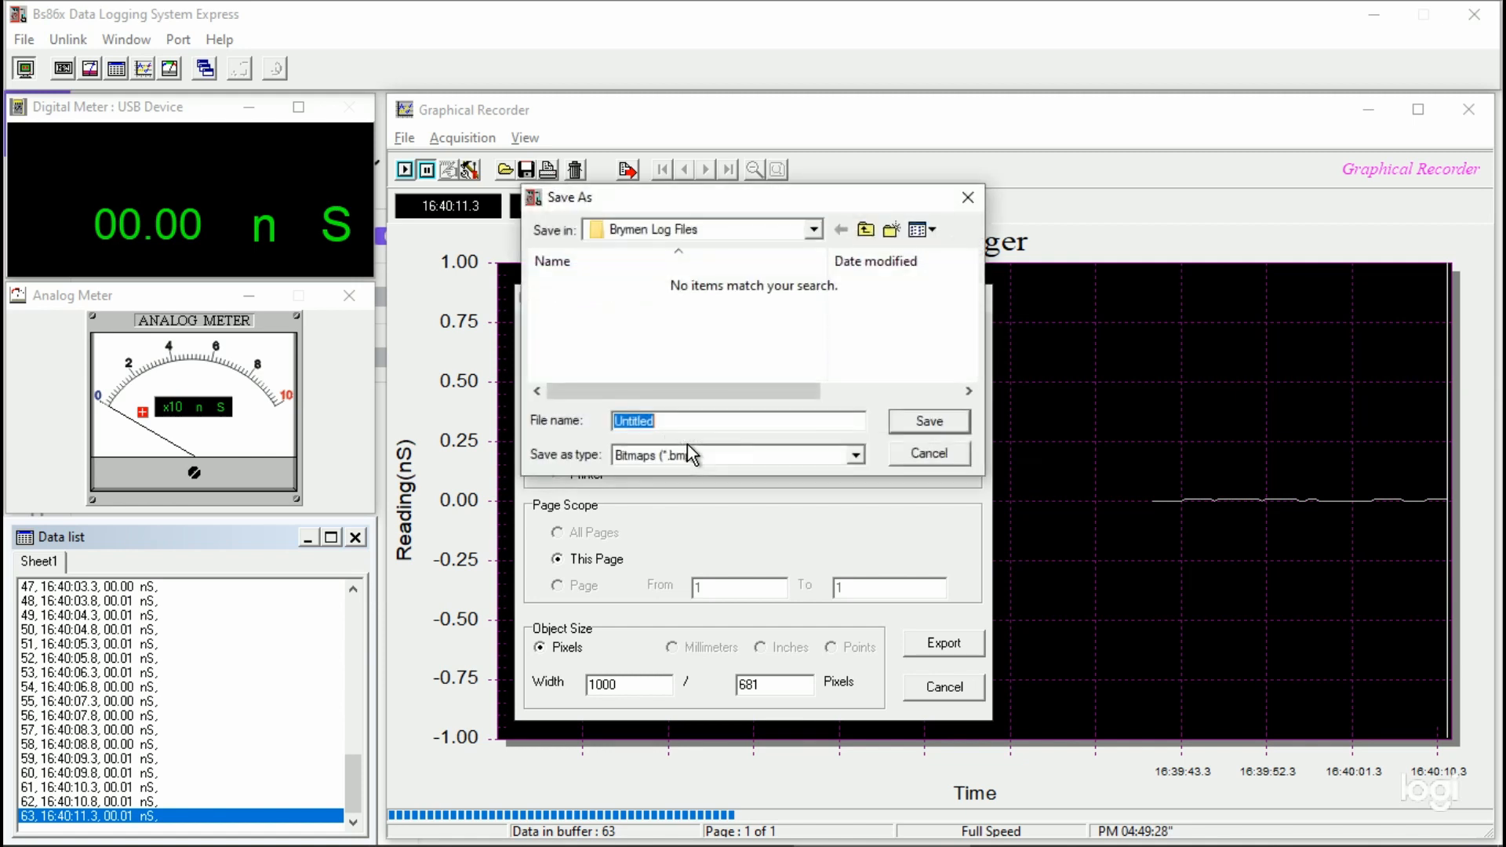
type("Test")
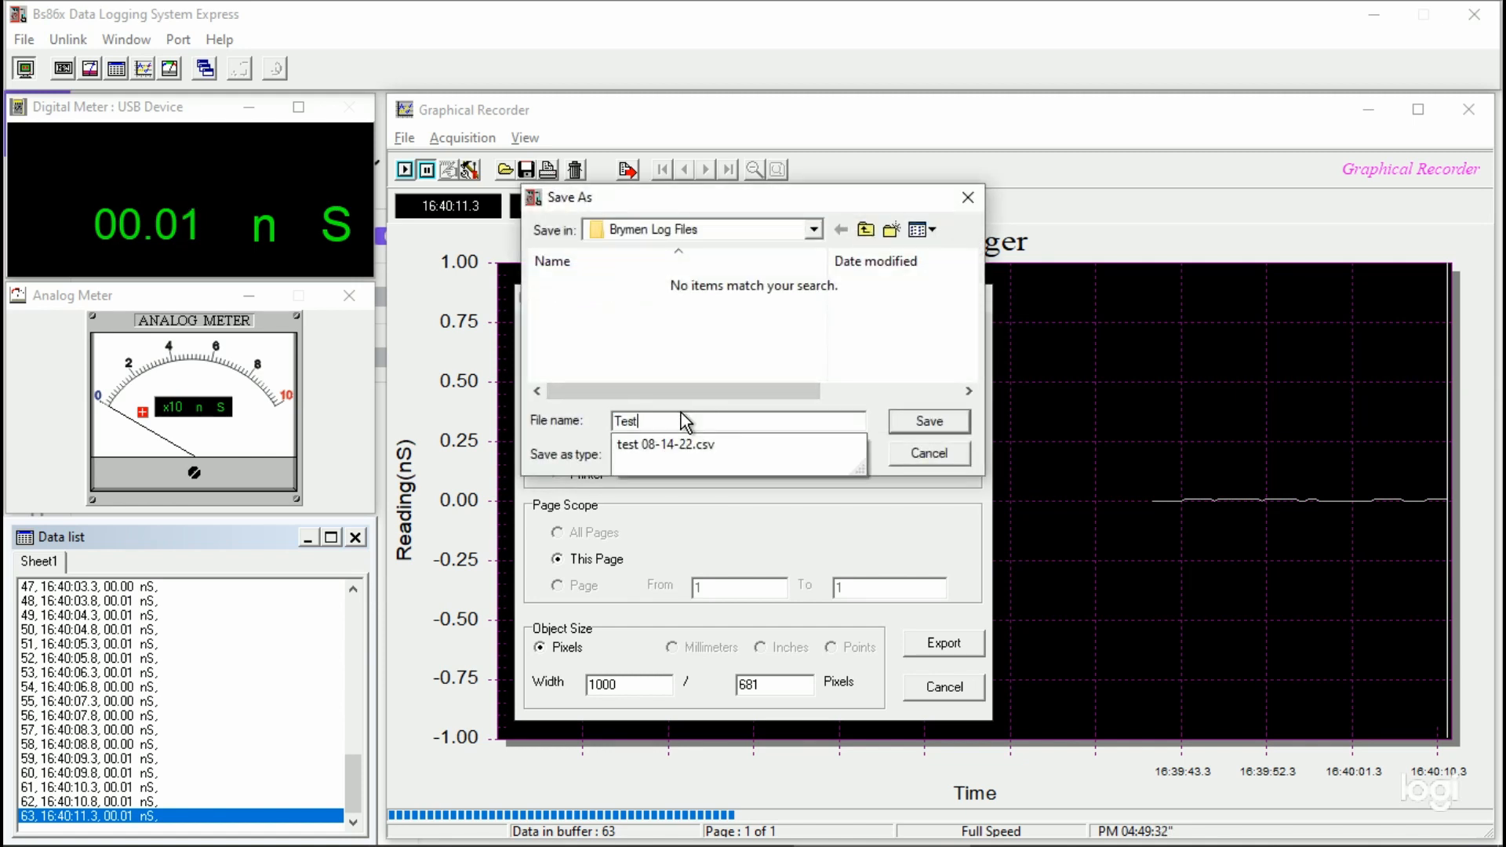
left_click(675, 446)
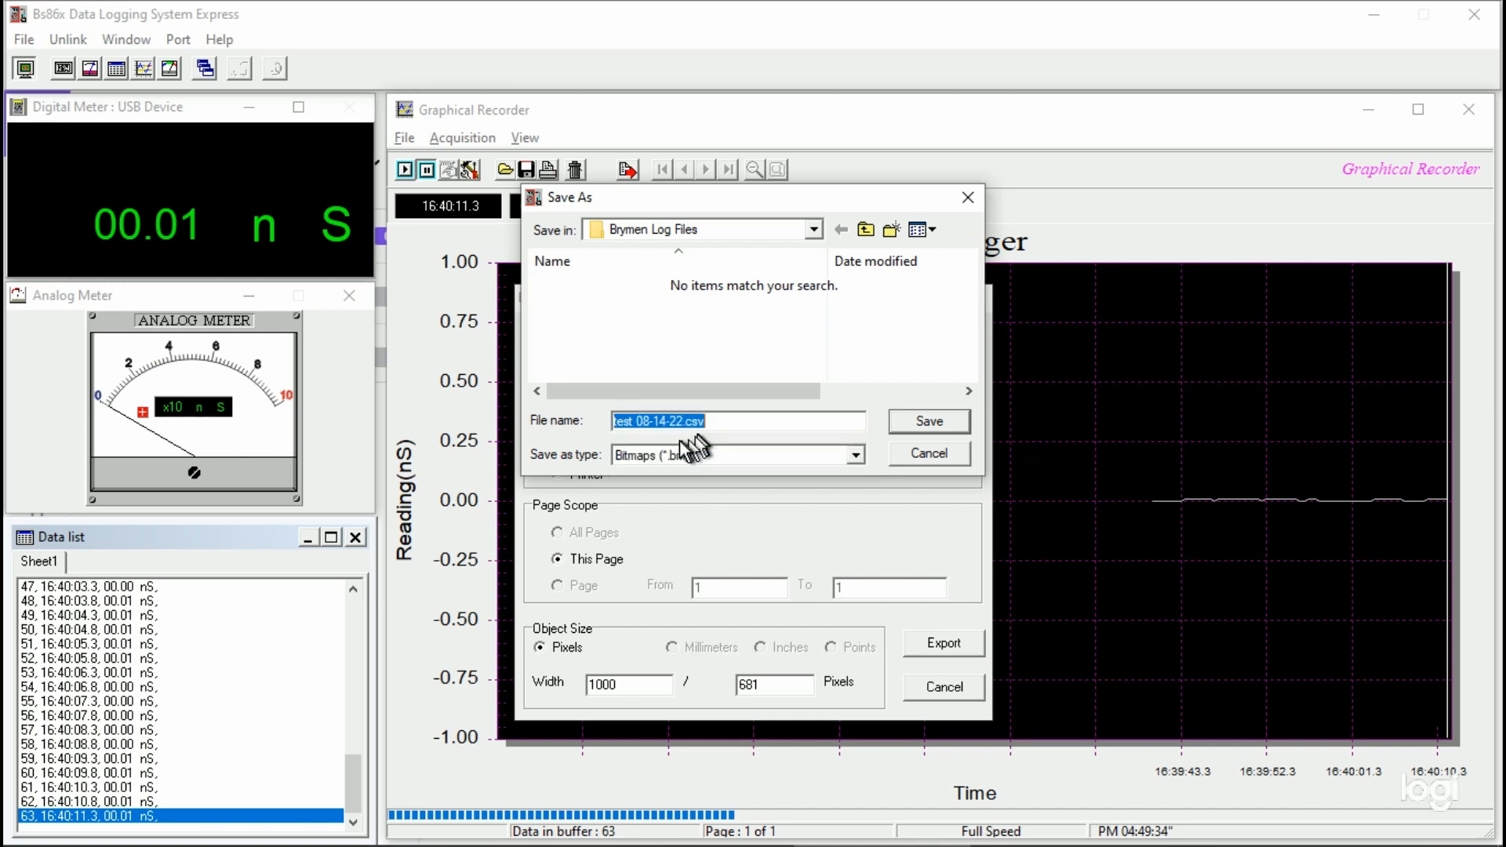
left_click(717, 421)
key("BackSpace")
key("BackSpace")
key("BackSpace")
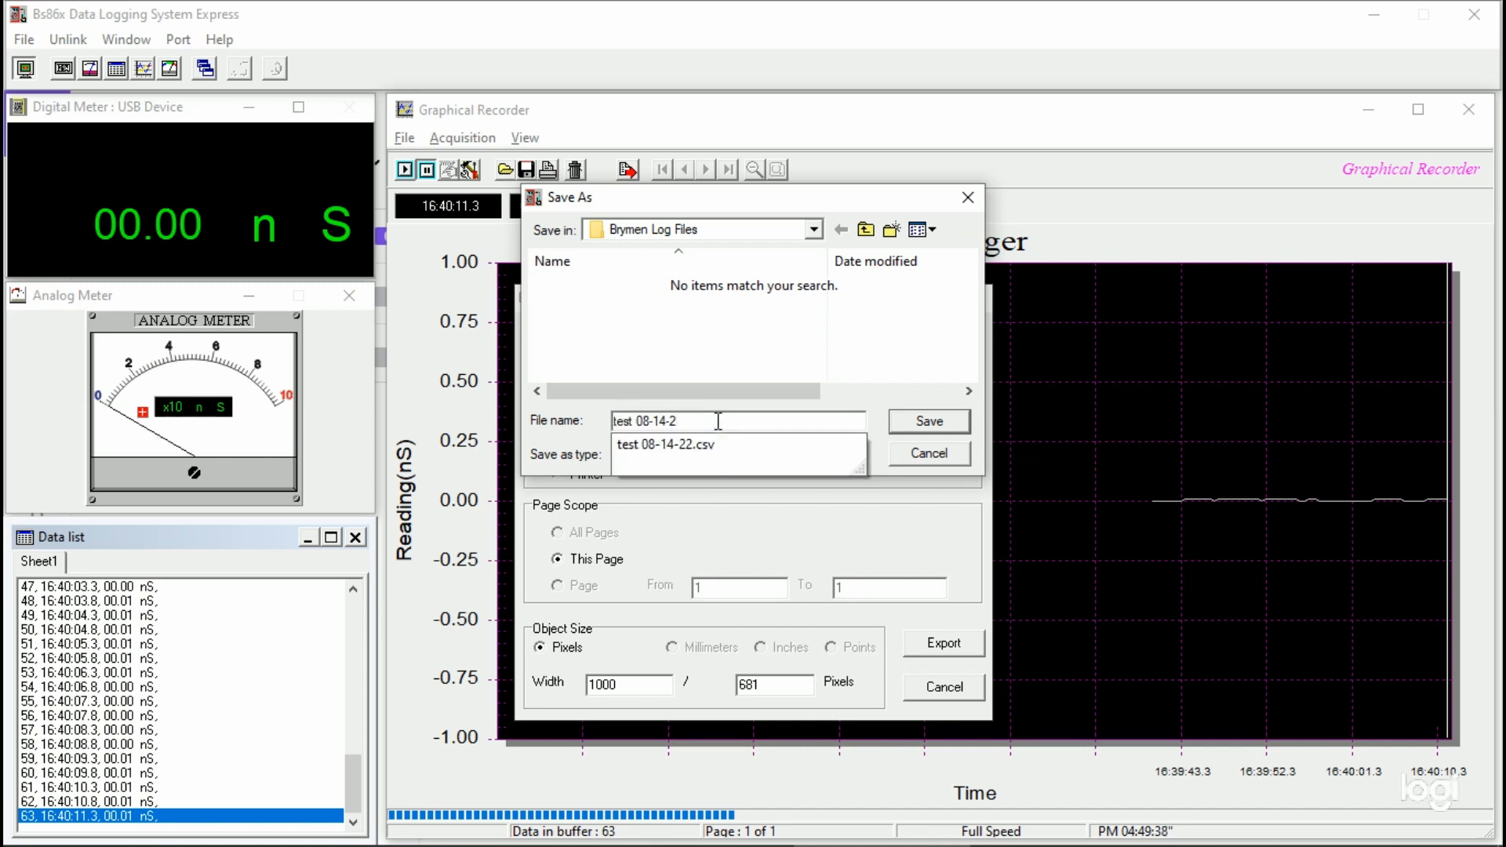
left_click(923, 426)
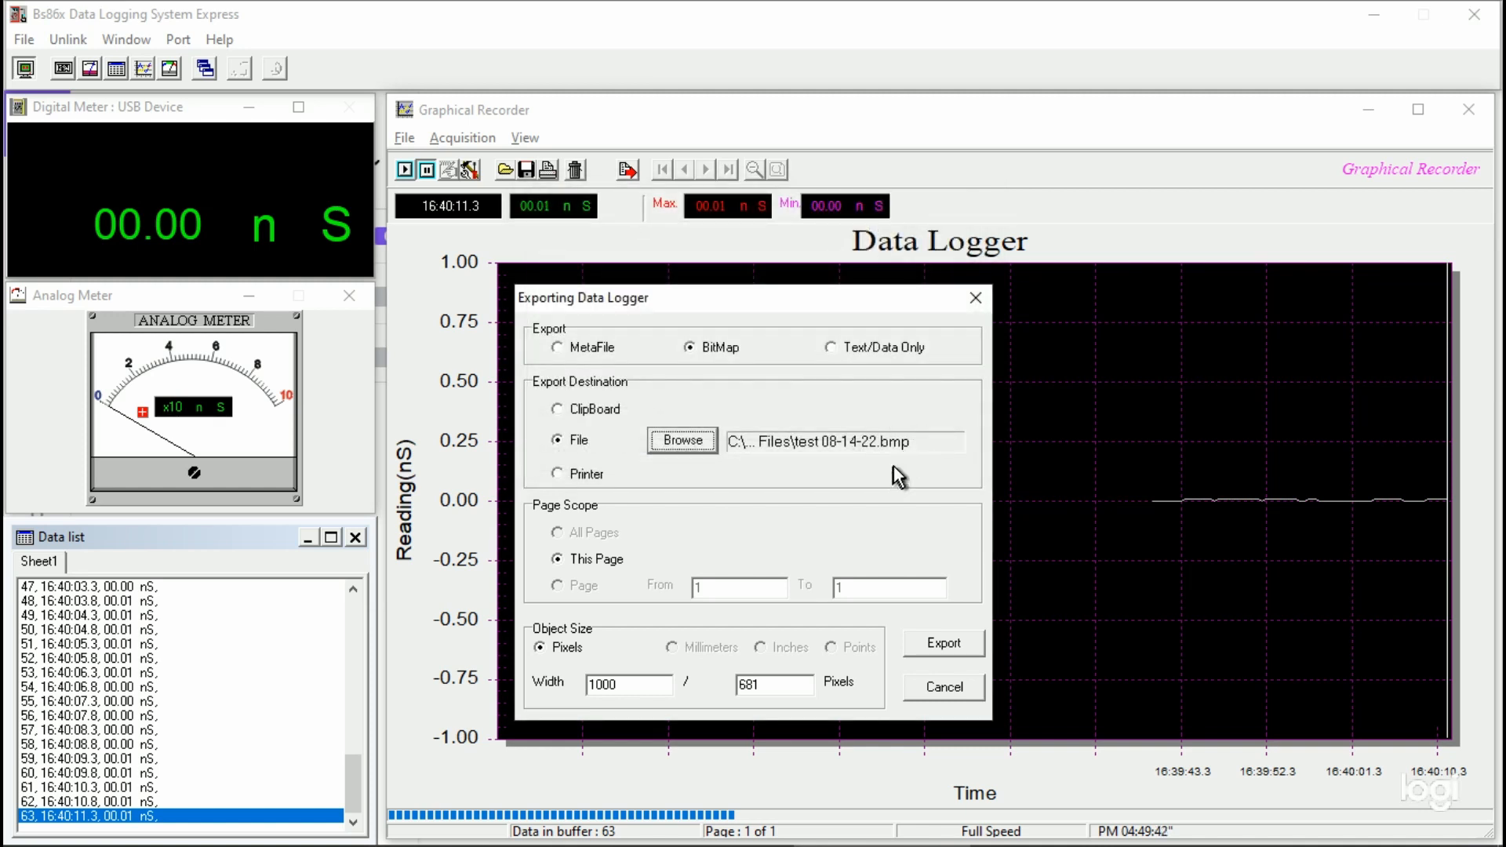
Step: Switch to Paint and browse for the exported graph picture in the Brymen Log Files folder under Documents
mouse_move(427, 845)
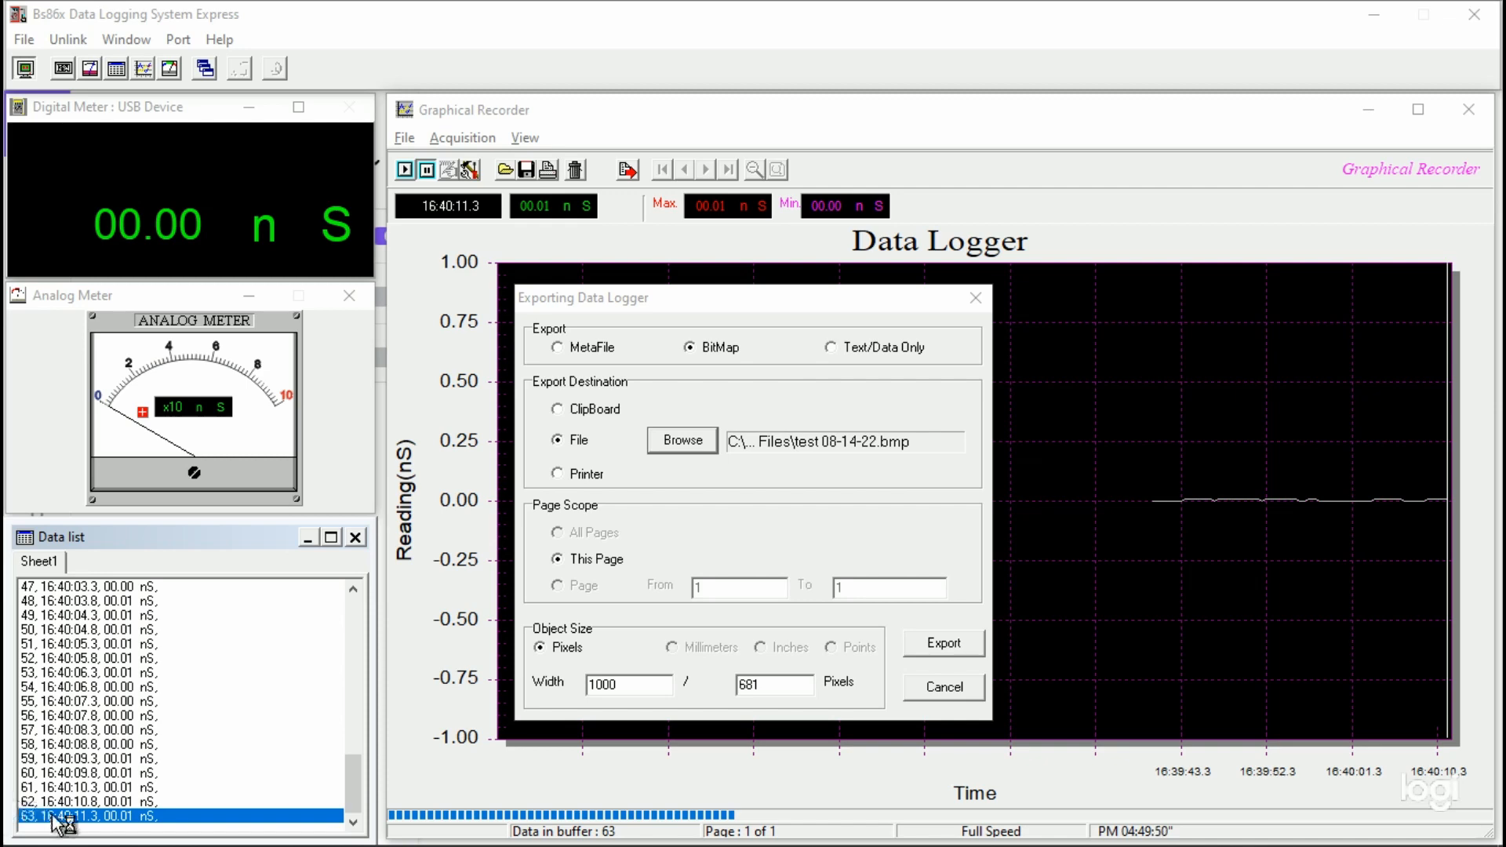
left_click(9, 836)
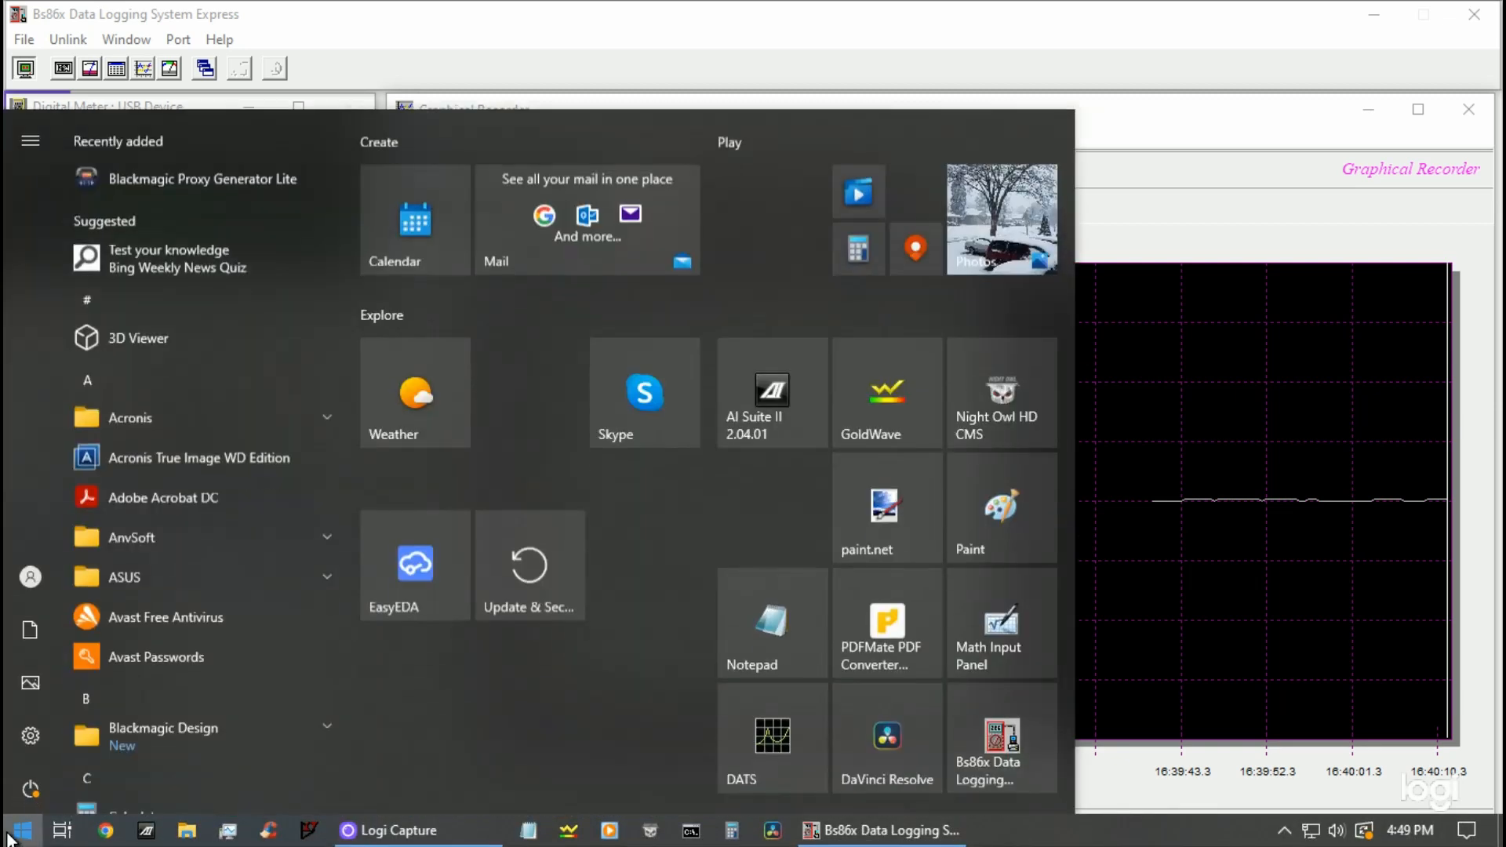
left_click(1000, 515)
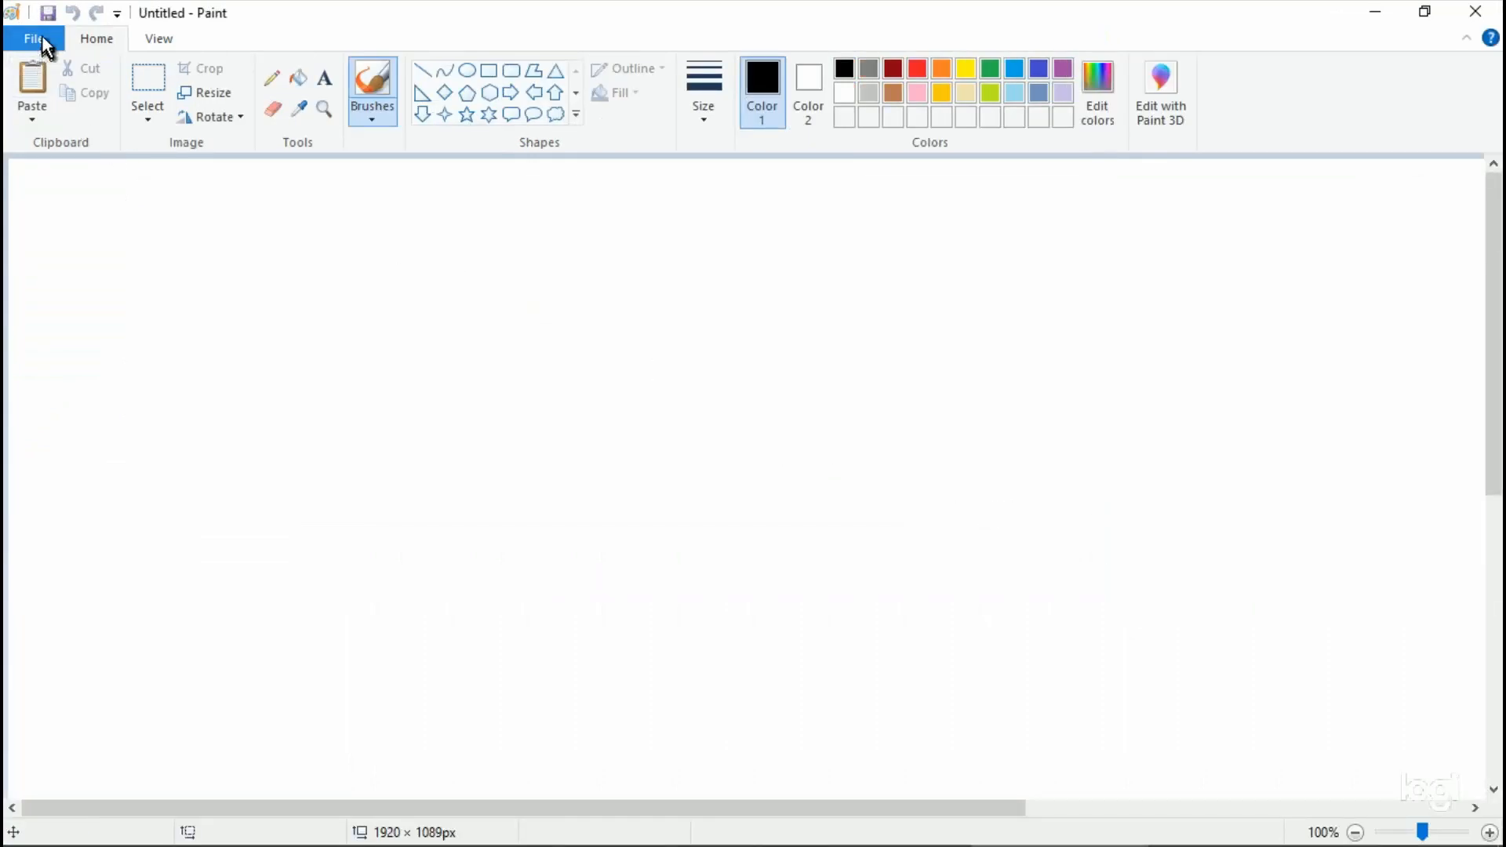
left_click(41, 34)
left_click(39, 126)
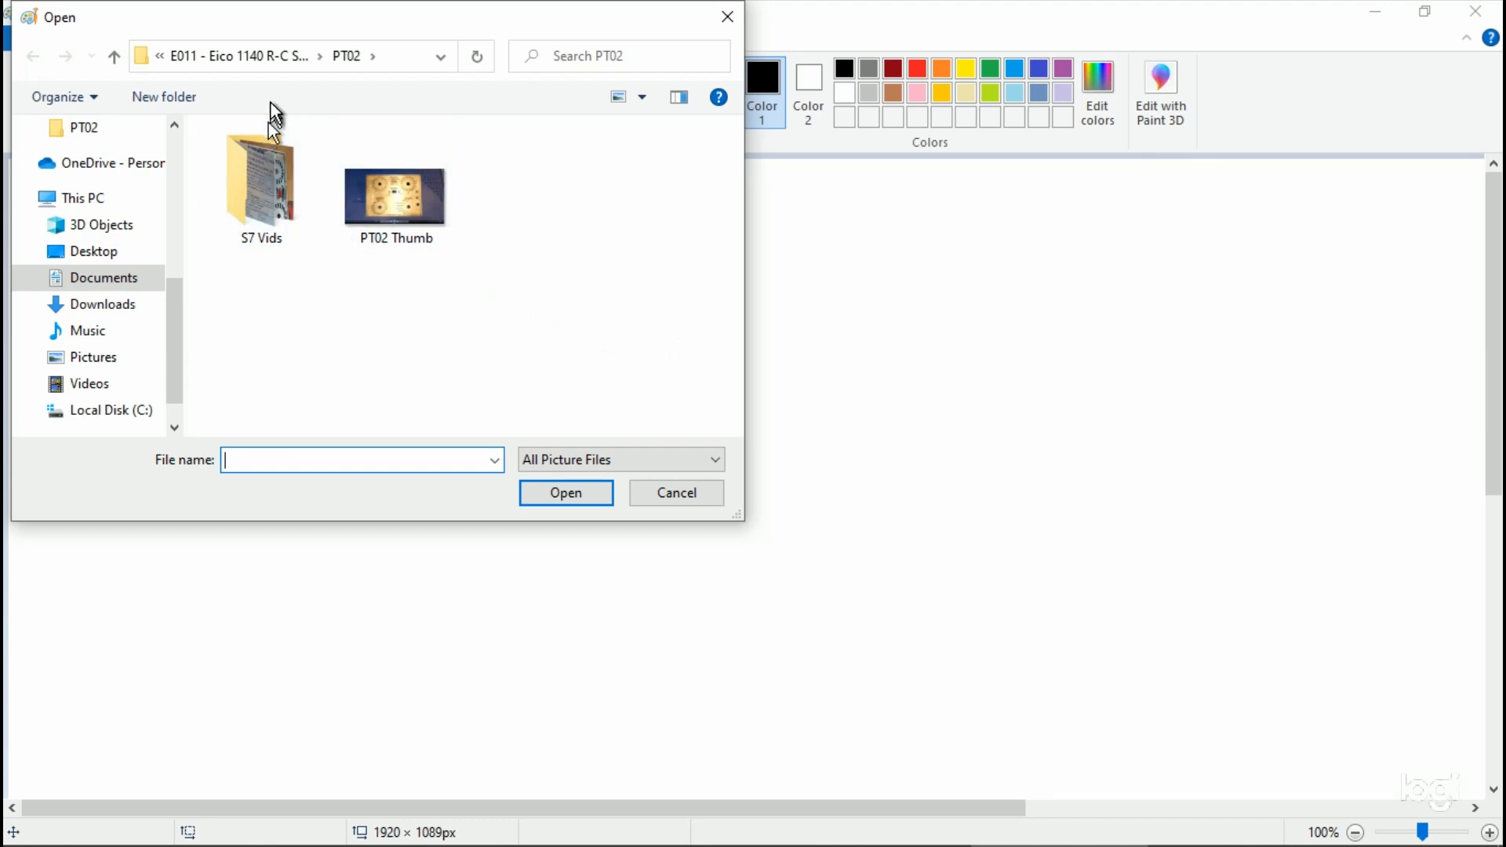
left_click(160, 56)
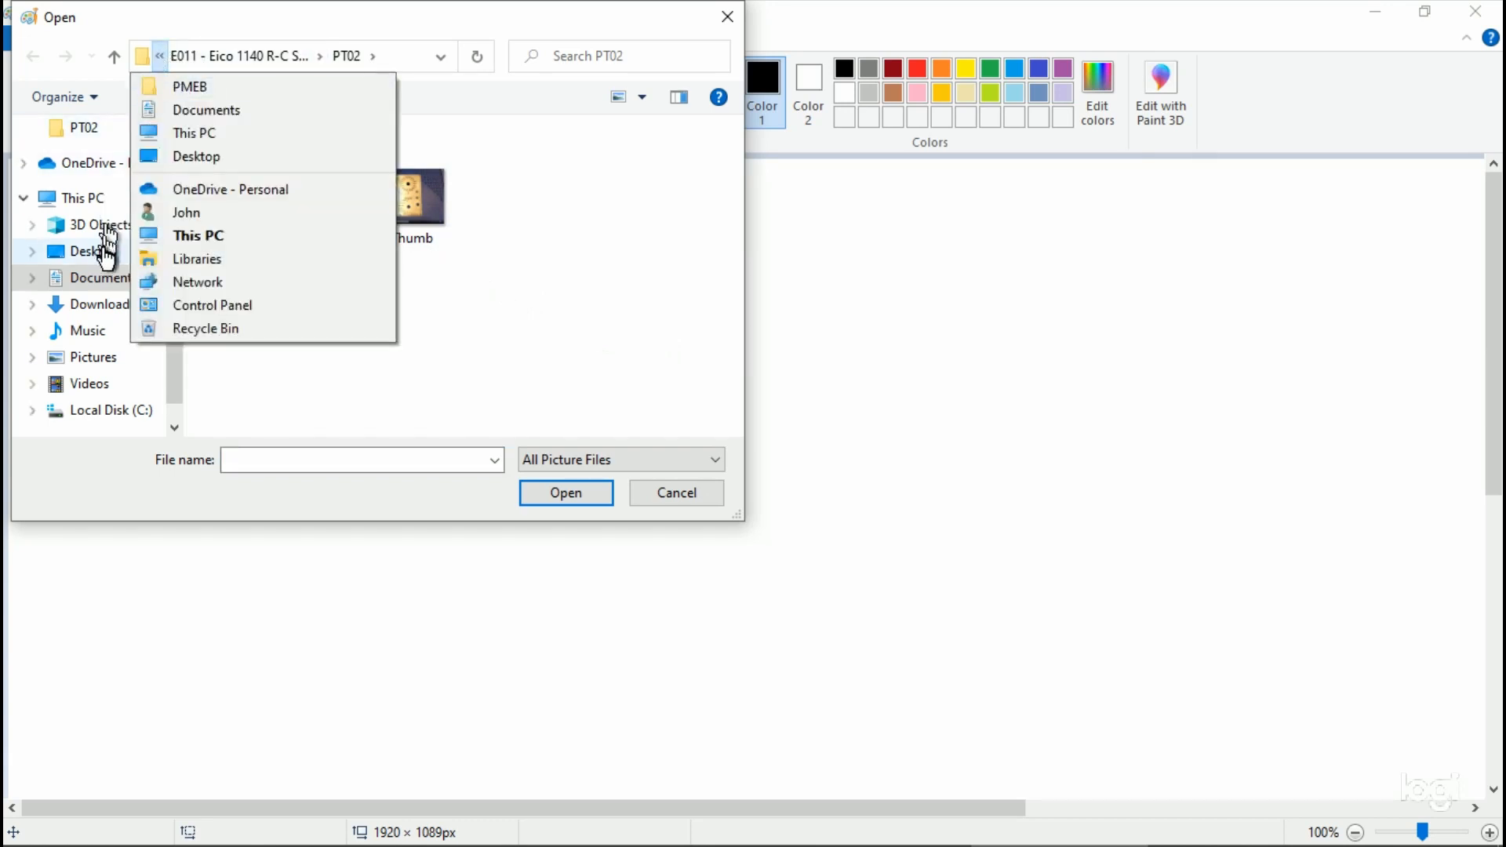
left_click(110, 276)
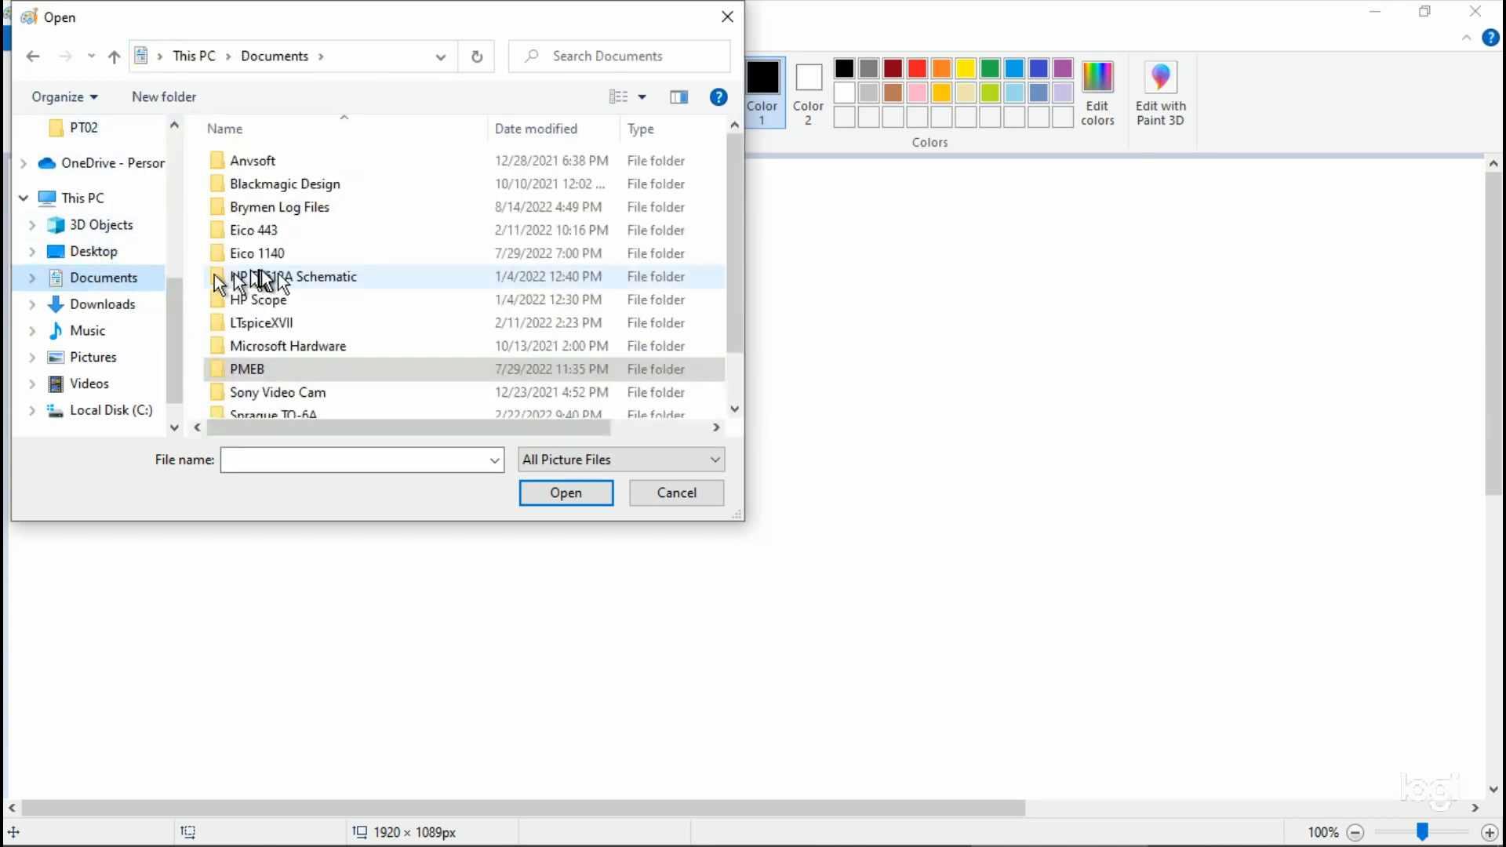
double_click(286, 207)
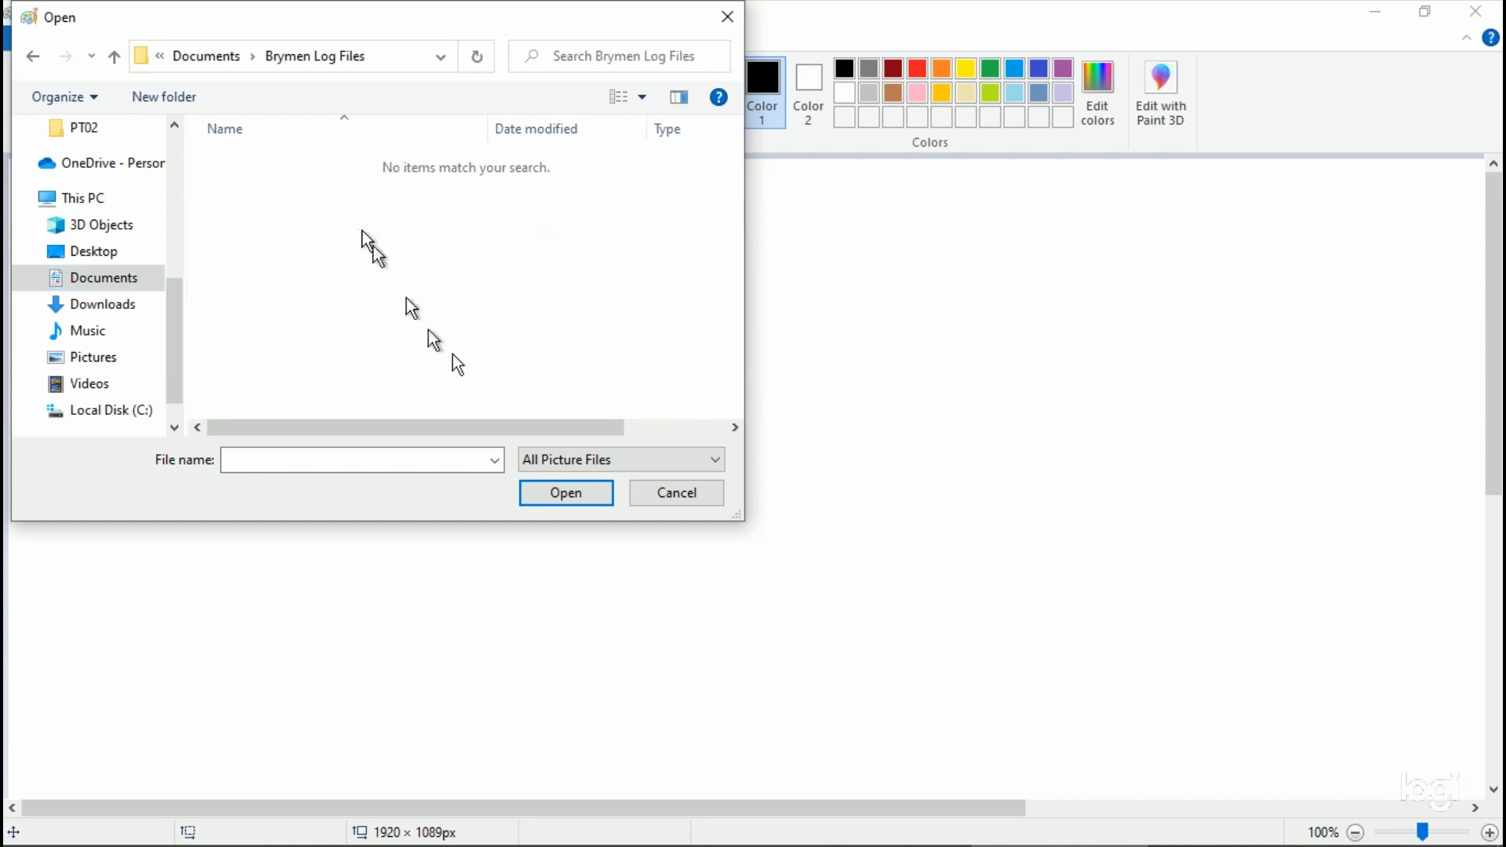
Step: Filter the folder to Bitmap Files (*.bmp;*.dib) to look for the exported graph, and cancel the opening
left_click(495, 461)
left_click(495, 460)
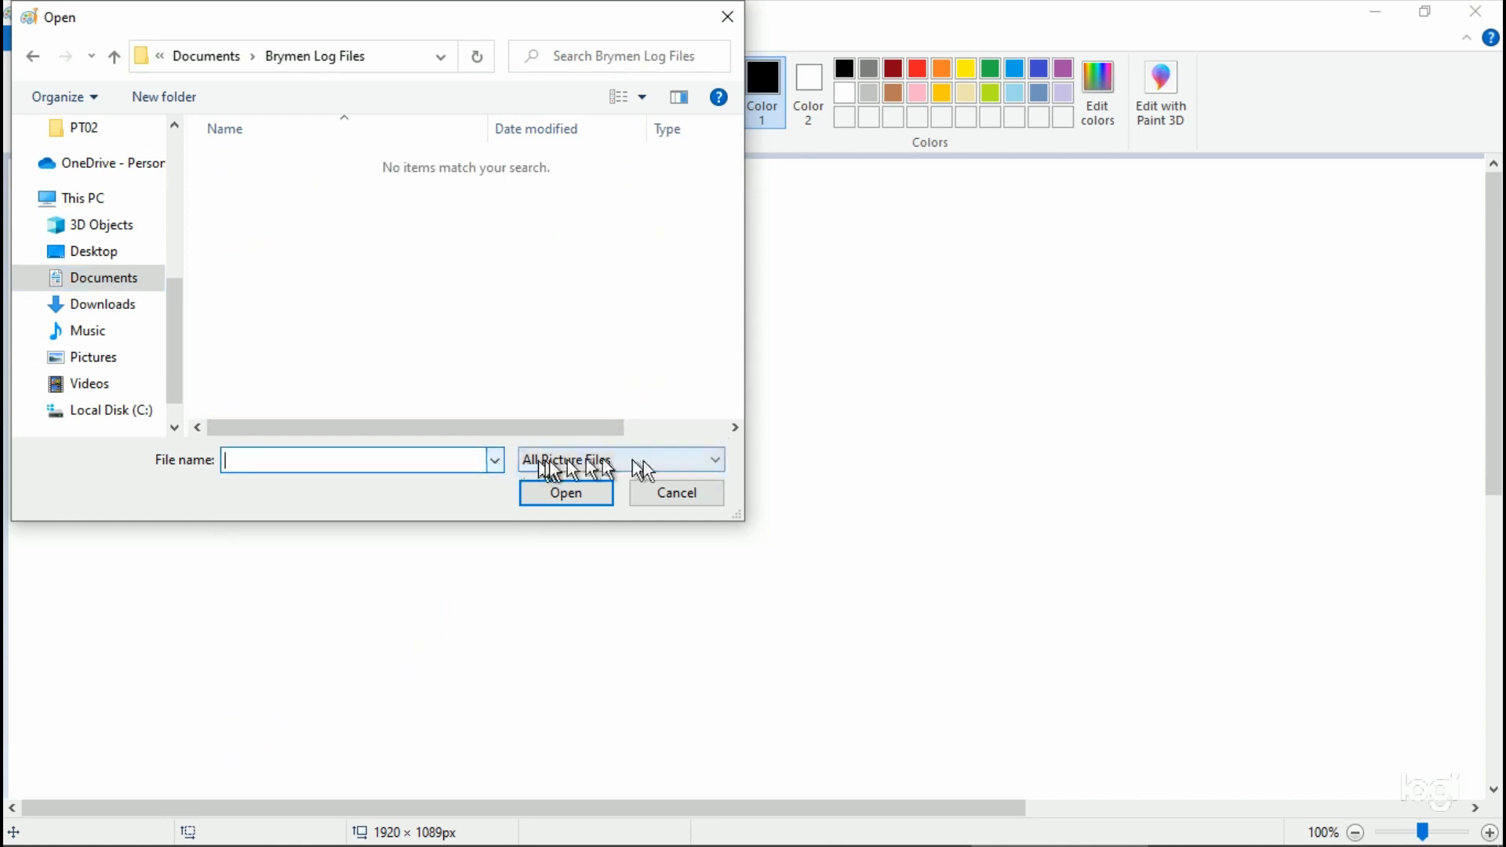
left_click(720, 464)
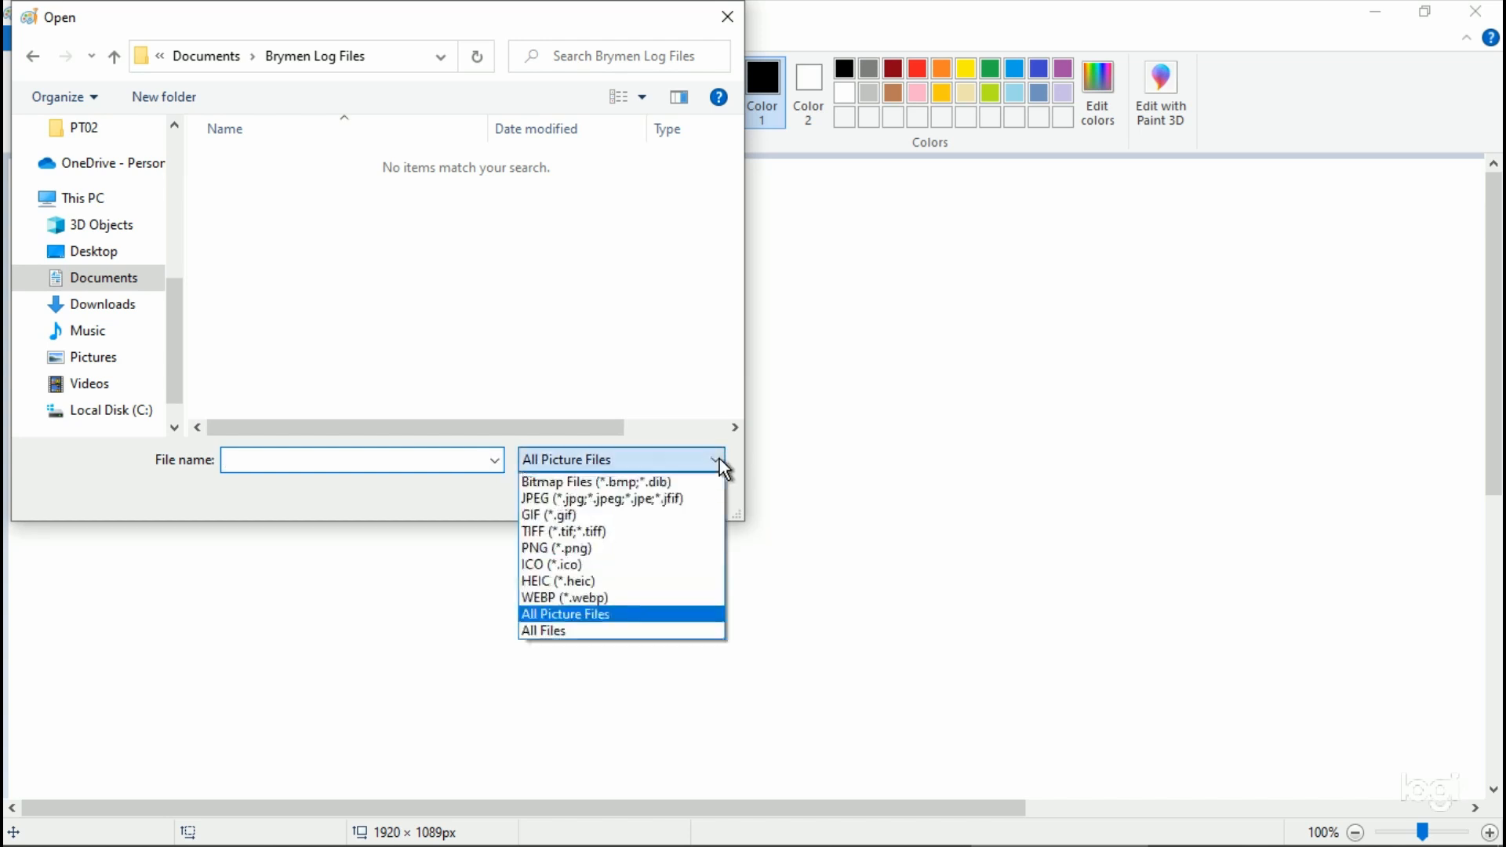
left_click(665, 481)
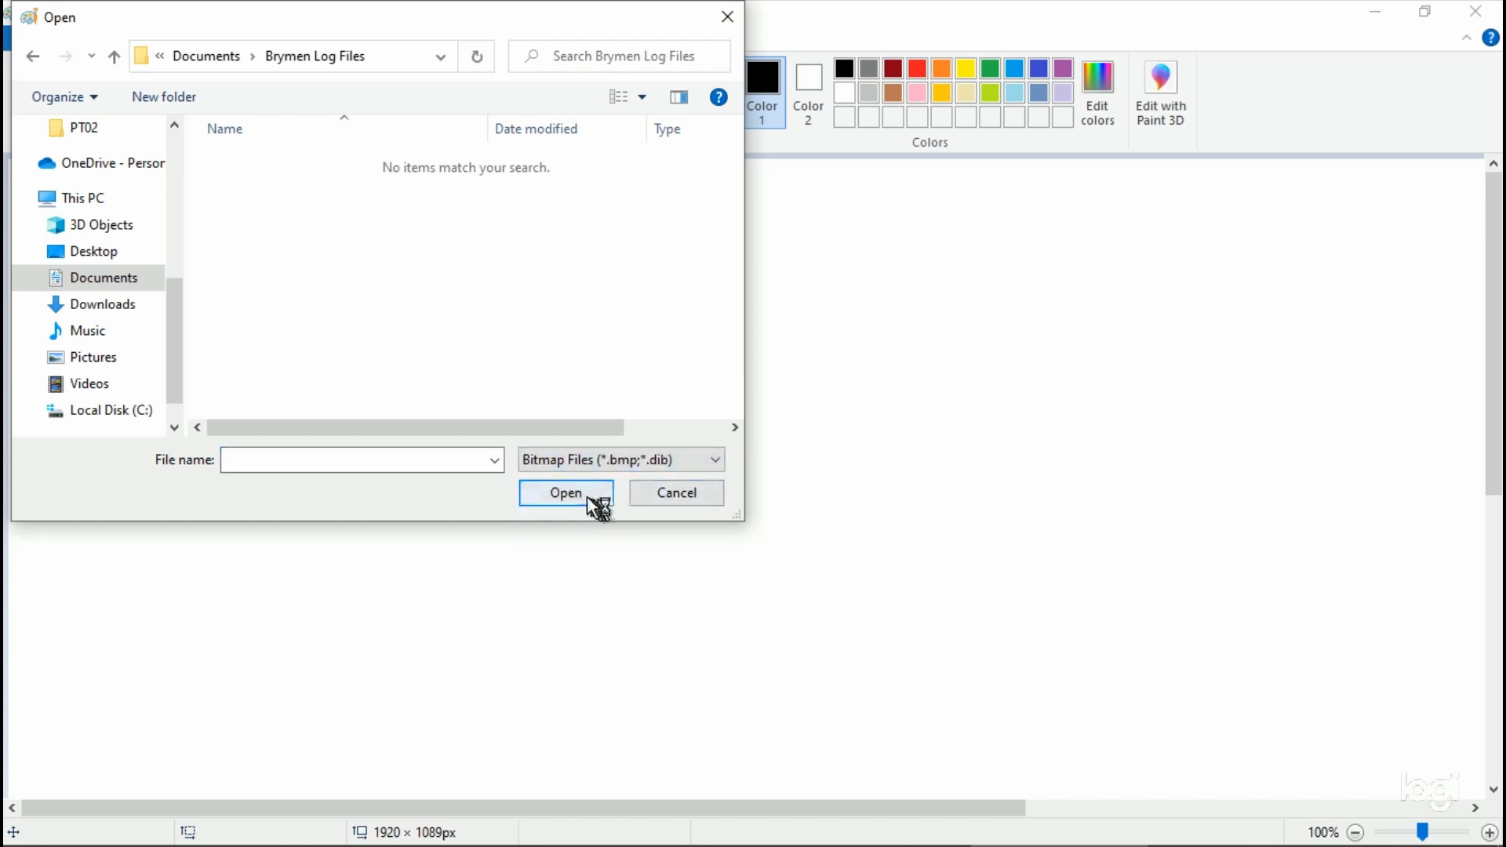
left_click(694, 494)
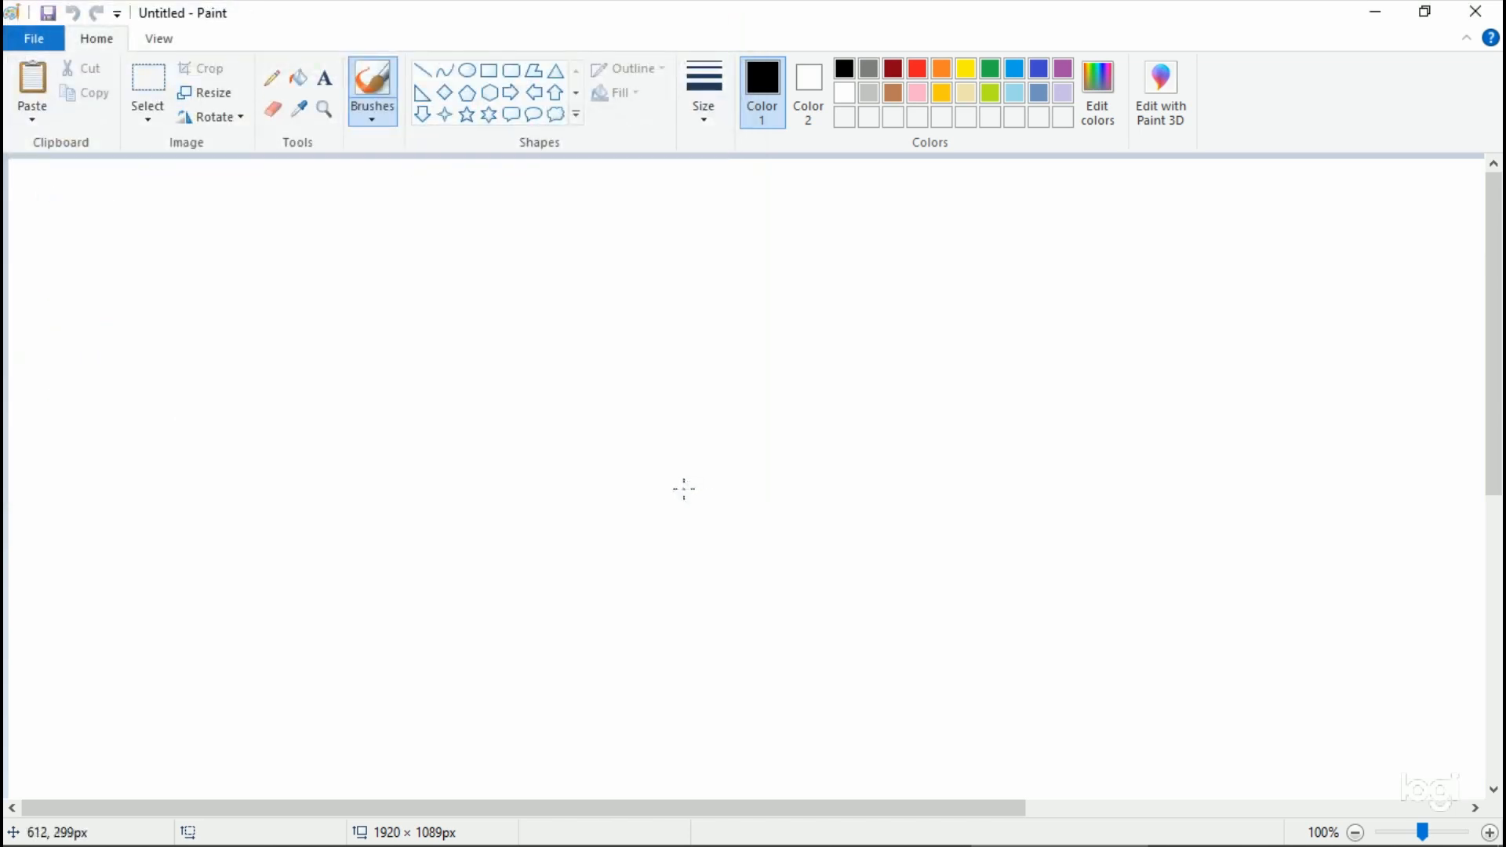
Step: Return to the data logger and export this page of the graph as Untitled.bmp in Brymen Log Files
key("alt+Tab")
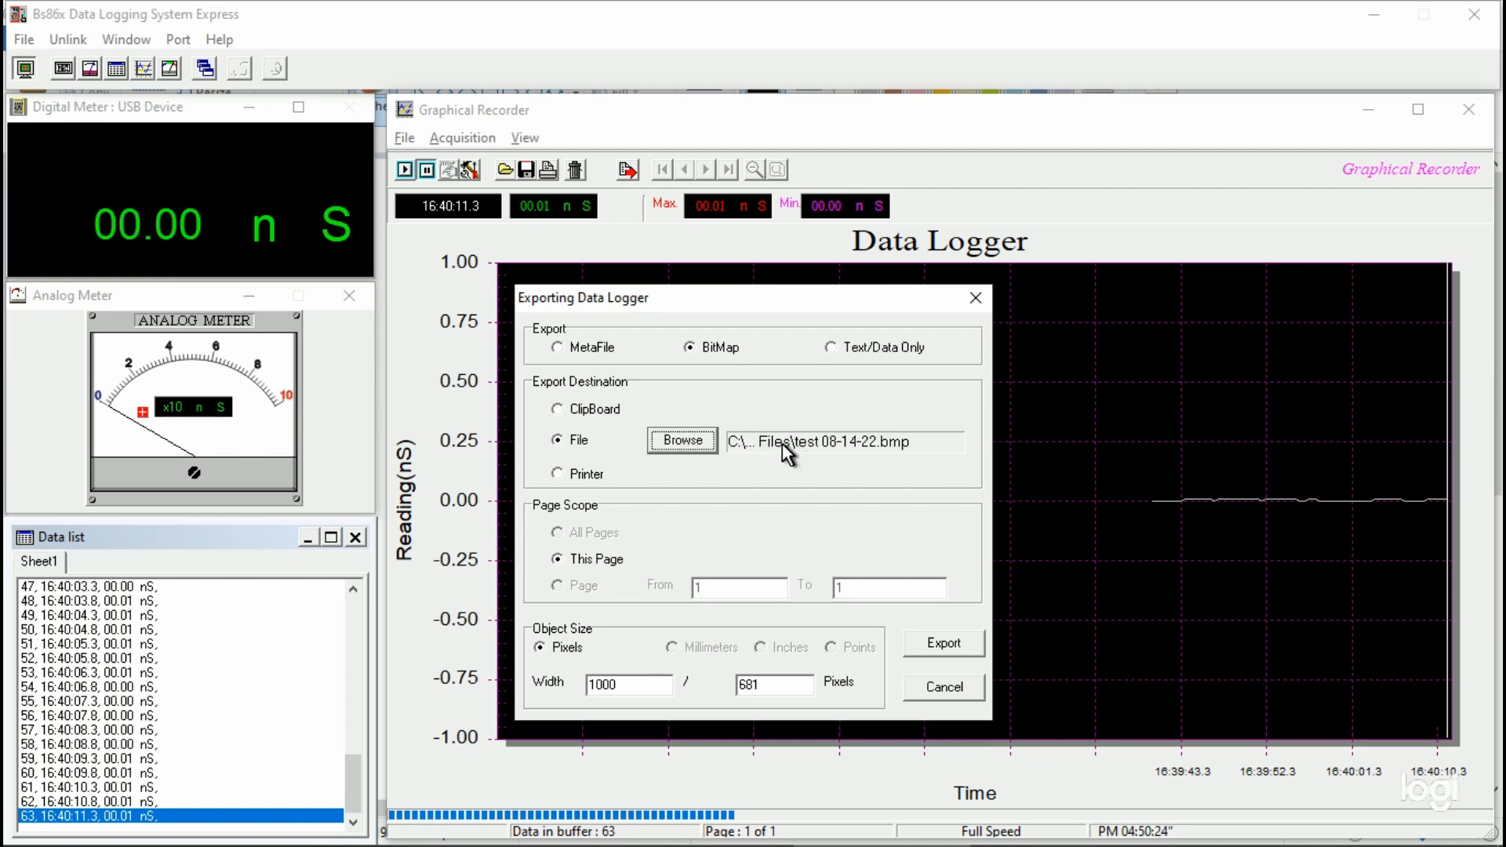
left_click(683, 440)
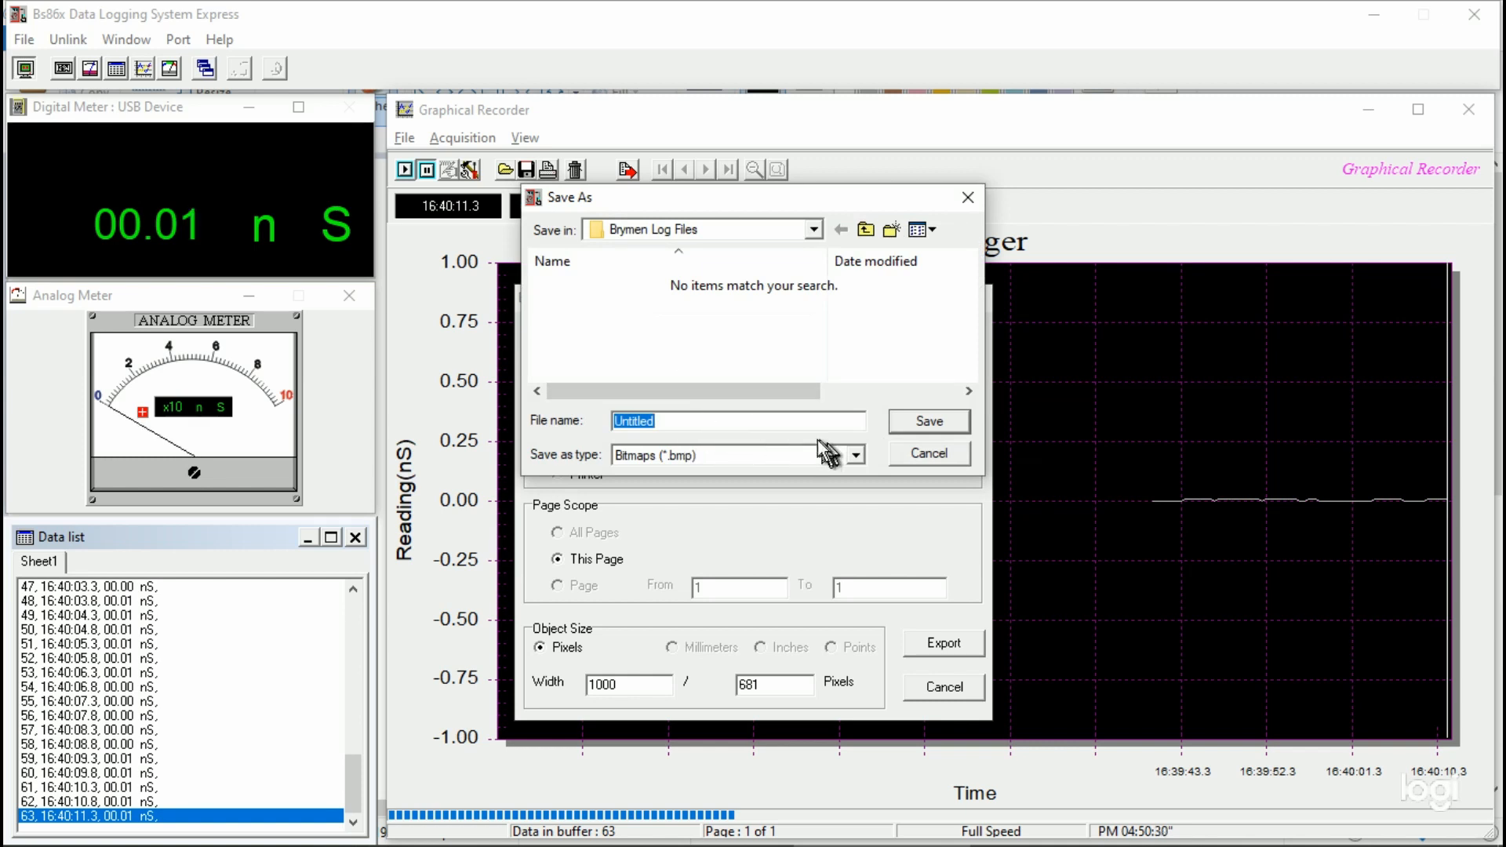
left_click(910, 425)
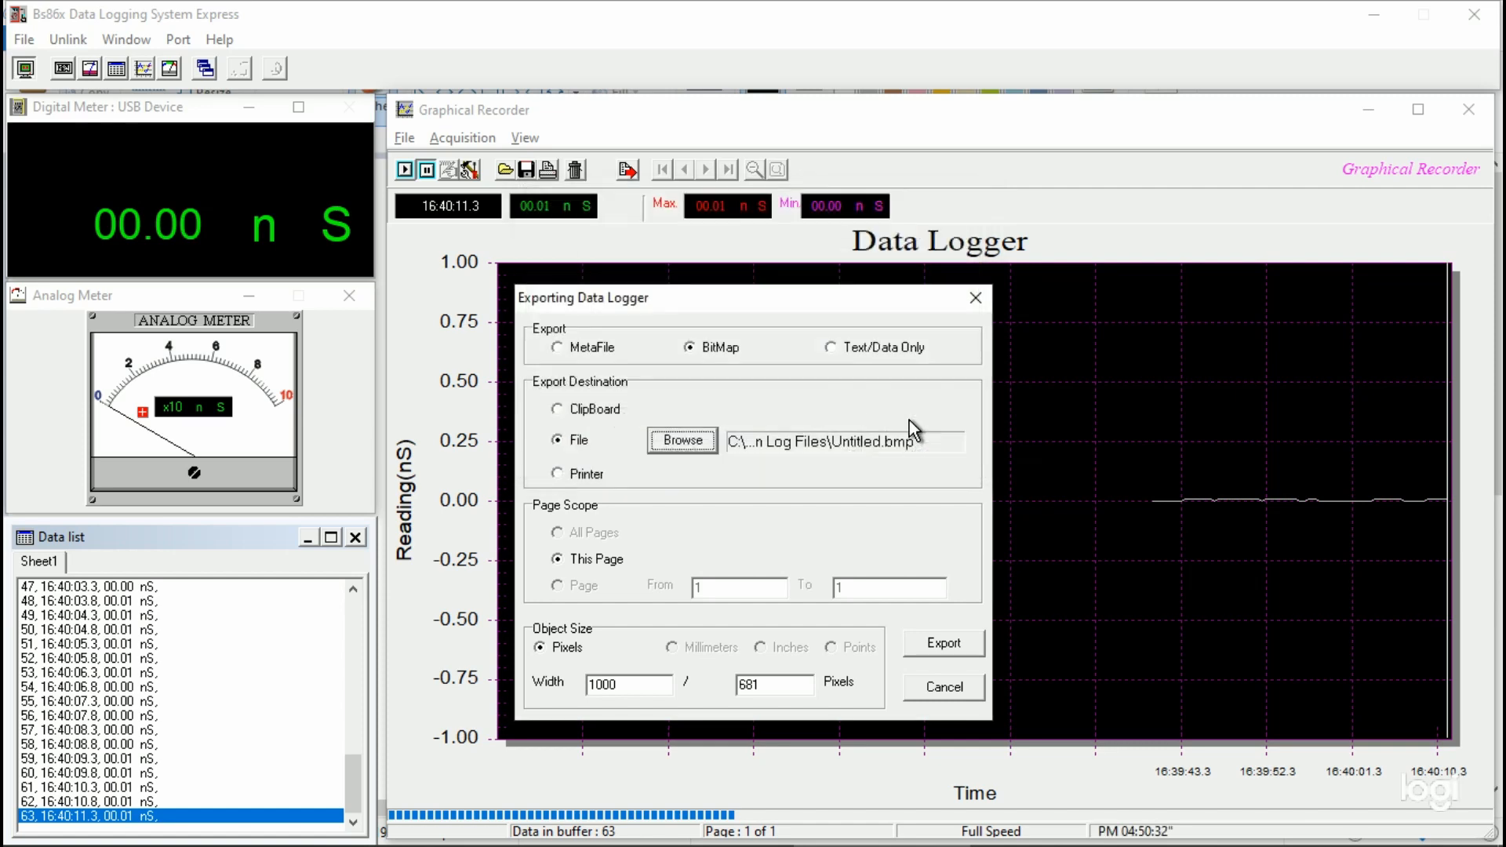
left_click(945, 645)
Step: Open the exported Untitled bitmap from Documents > Brymen Log Files in Paint to view the graph
key("alt+Tab")
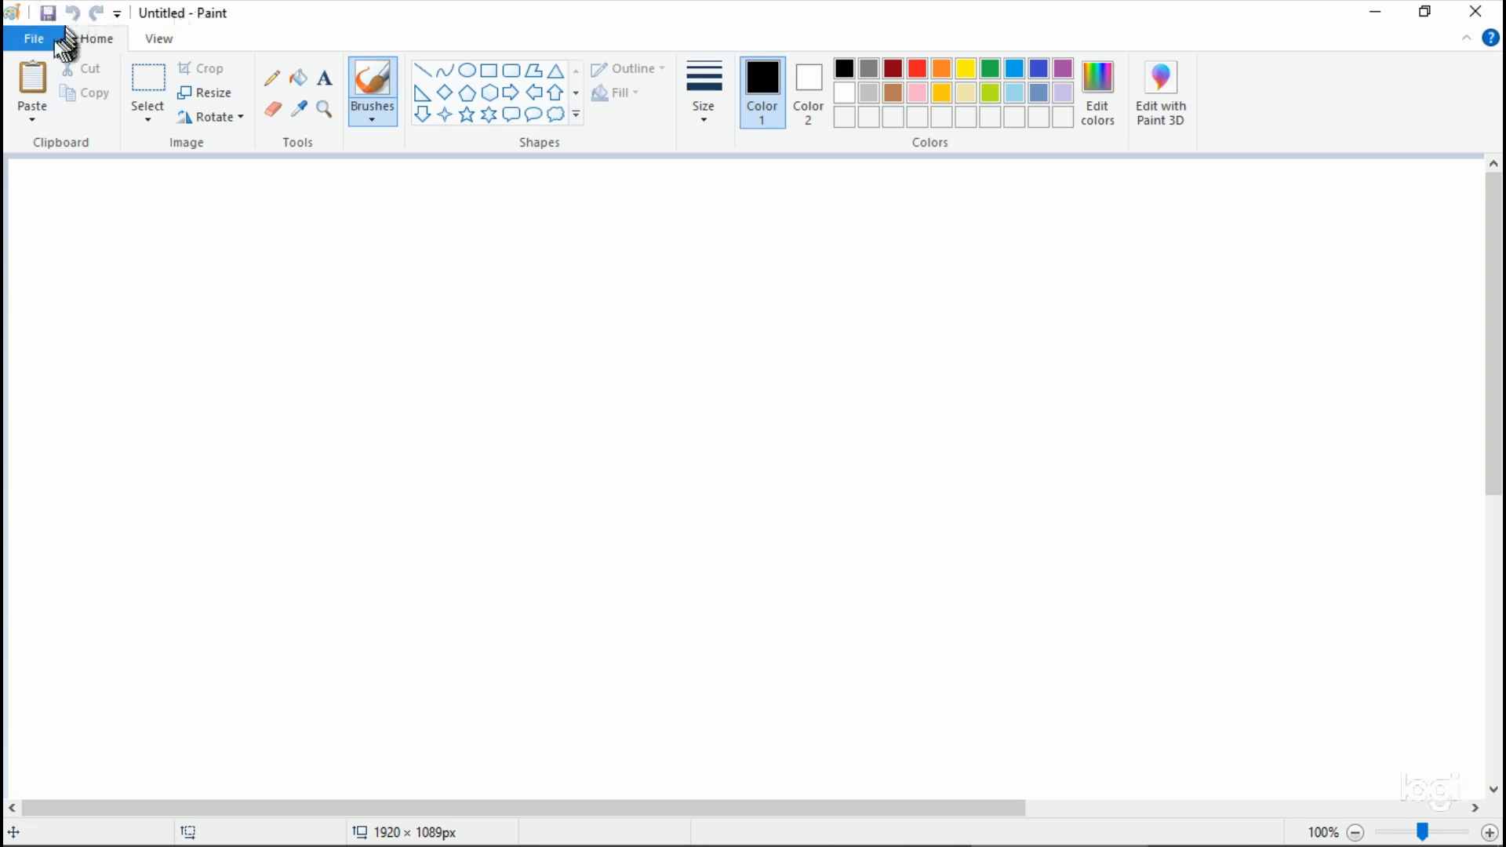
left_click(32, 41)
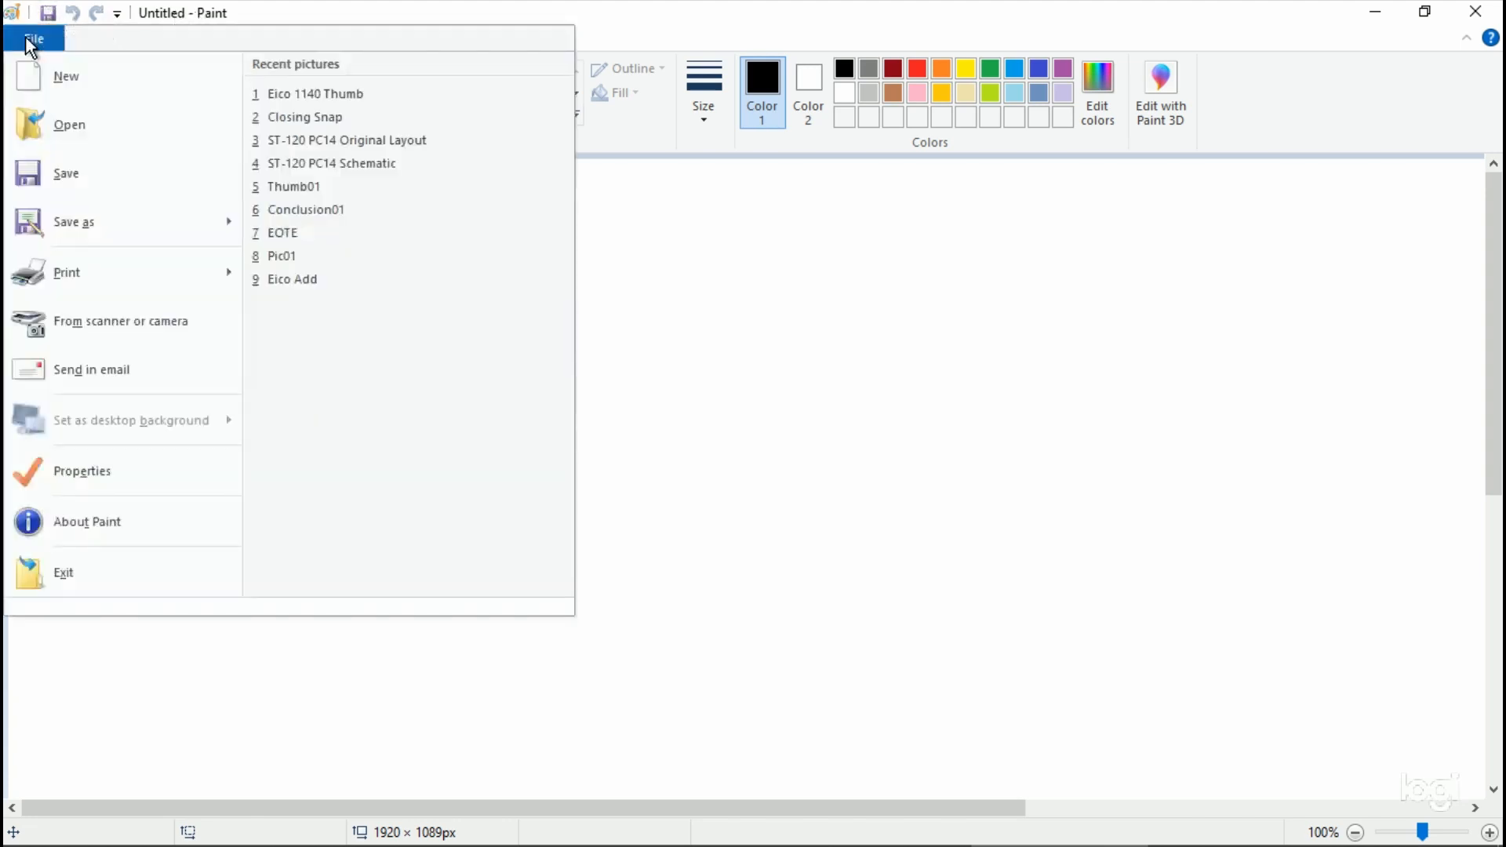
left_click(49, 124)
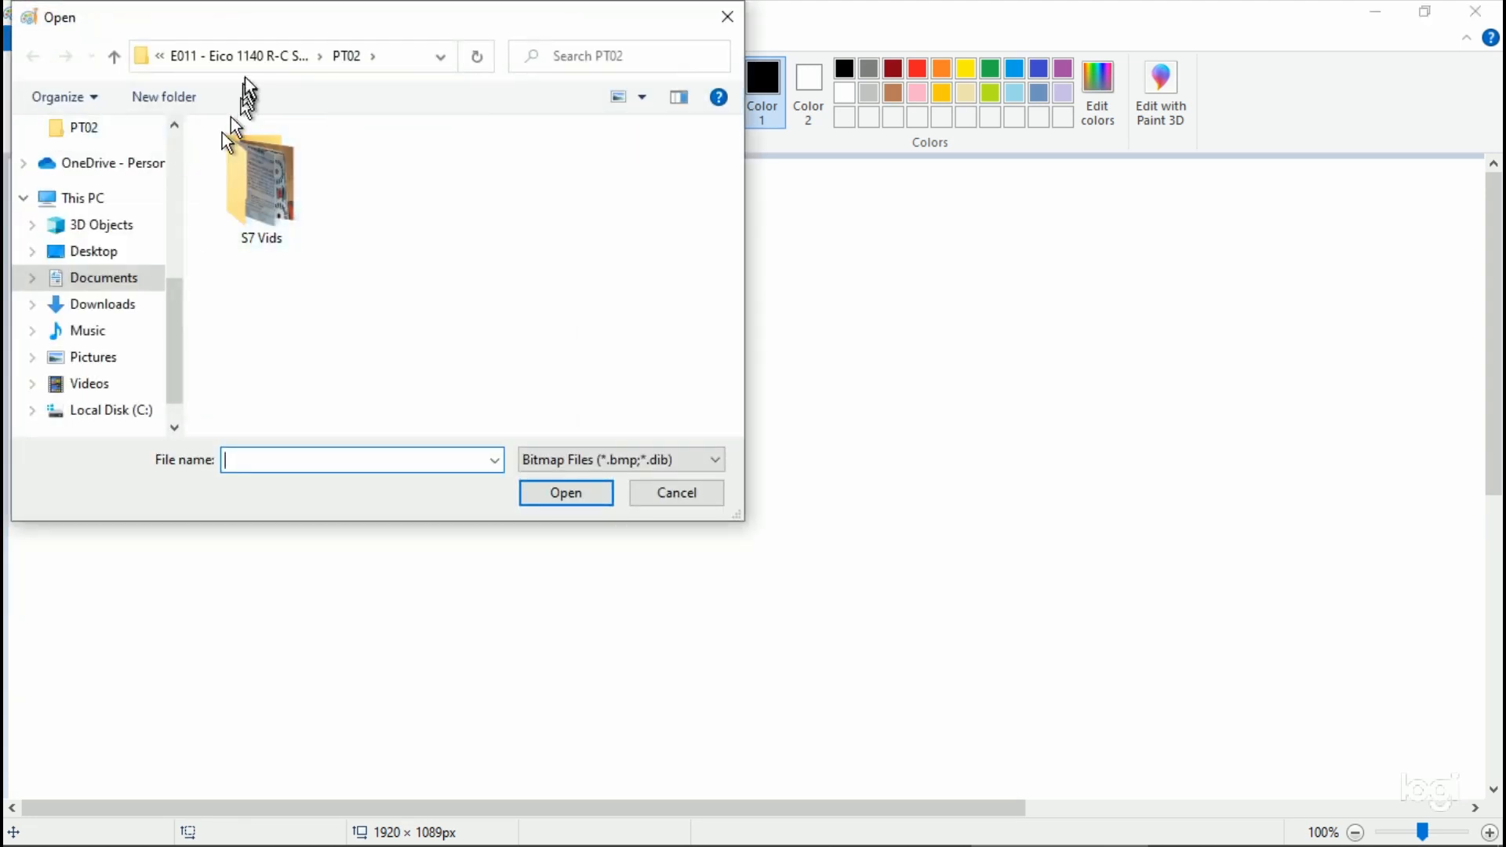
left_click(112, 278)
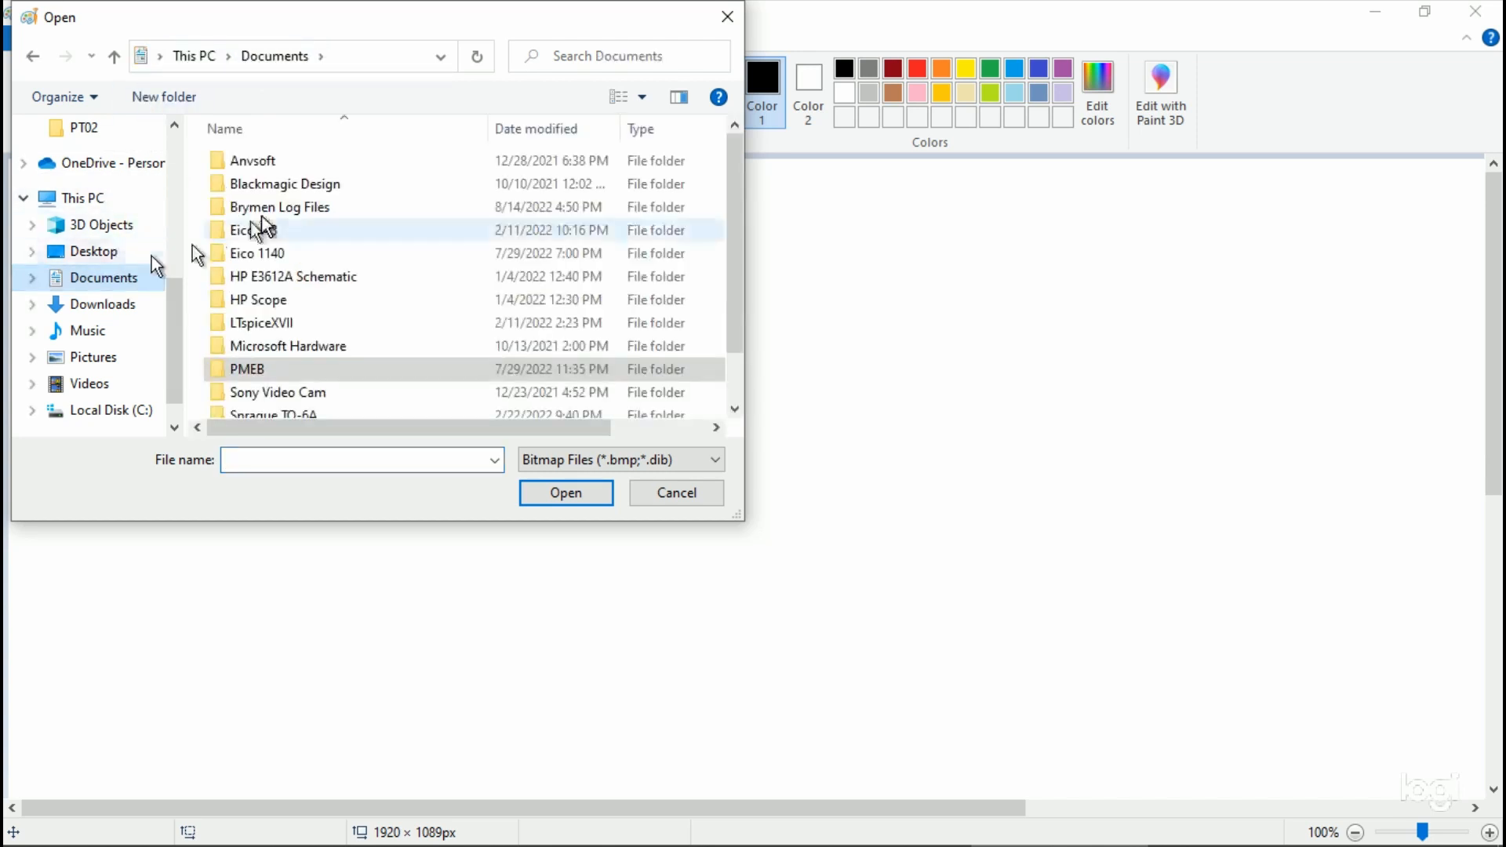
double_click(307, 206)
double_click(292, 224)
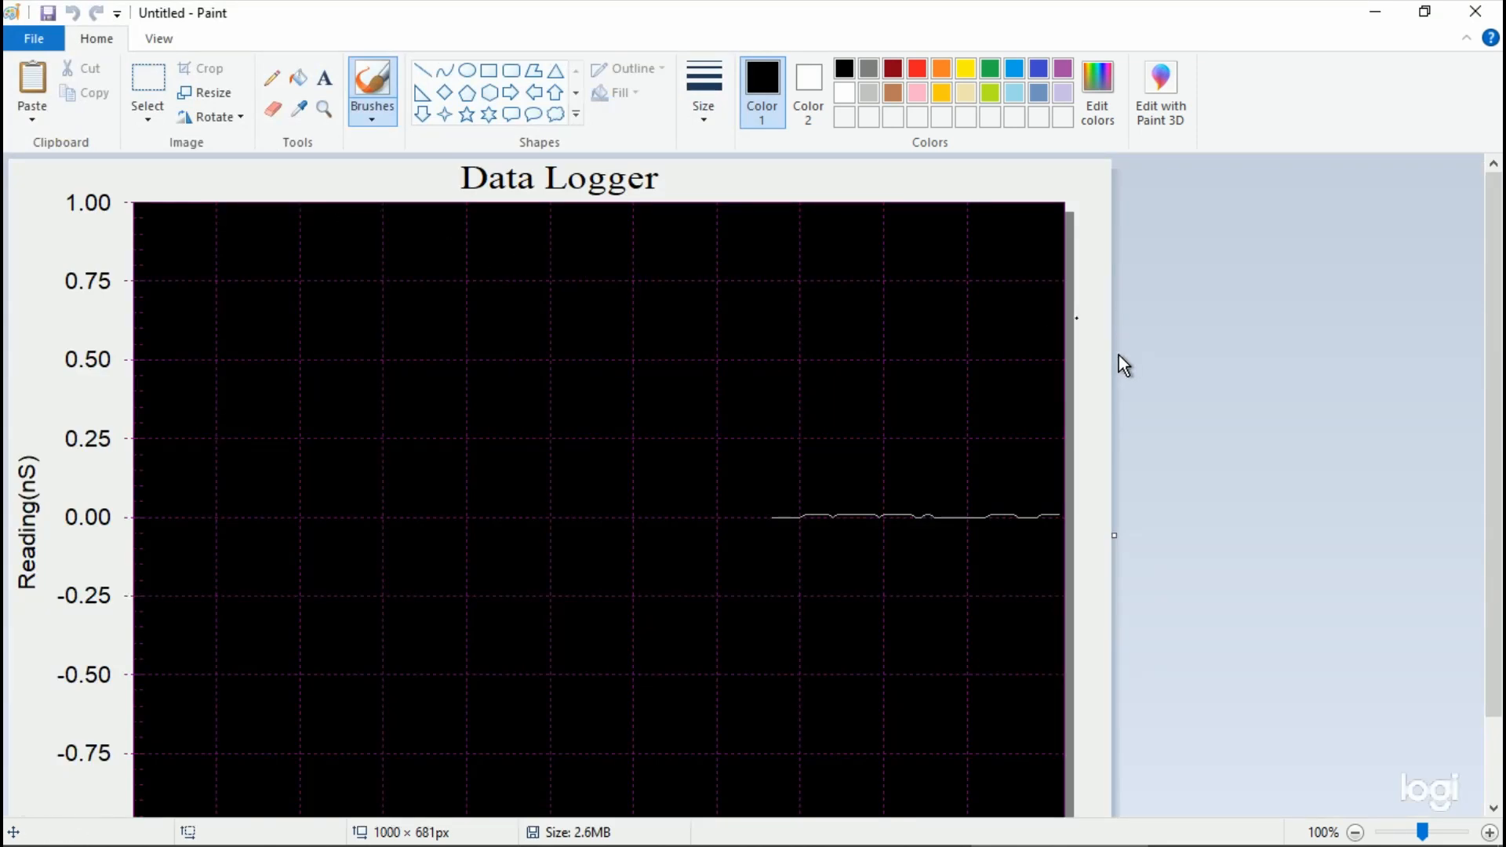
Step: Switch back to the data logger and set the metafile export's destination file to Metafile Test in Brymen Log Files
key("alt+Tab")
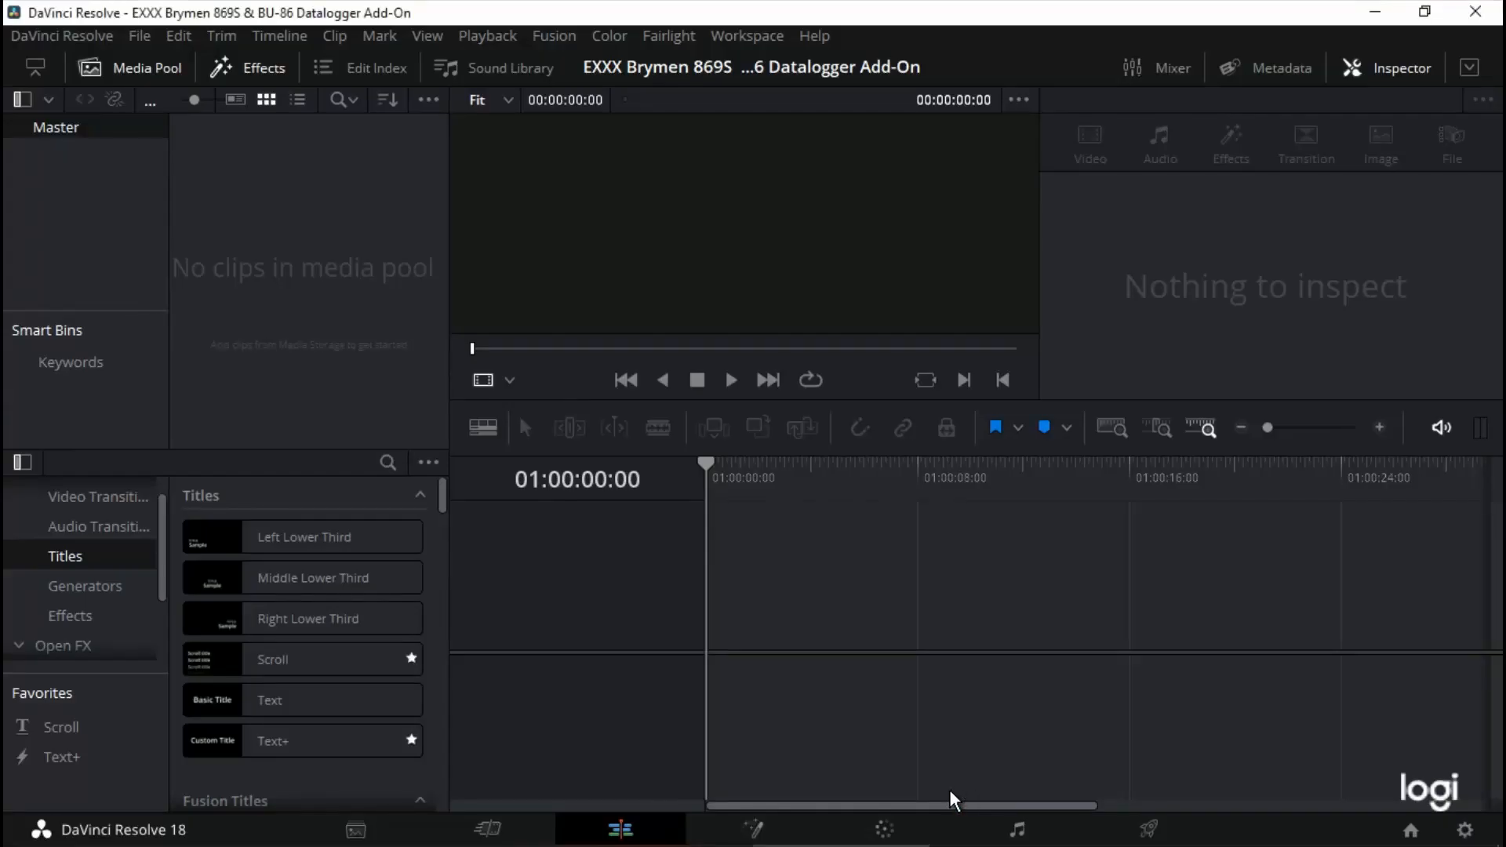
key("alt+Tab")
key("alt+Tab")
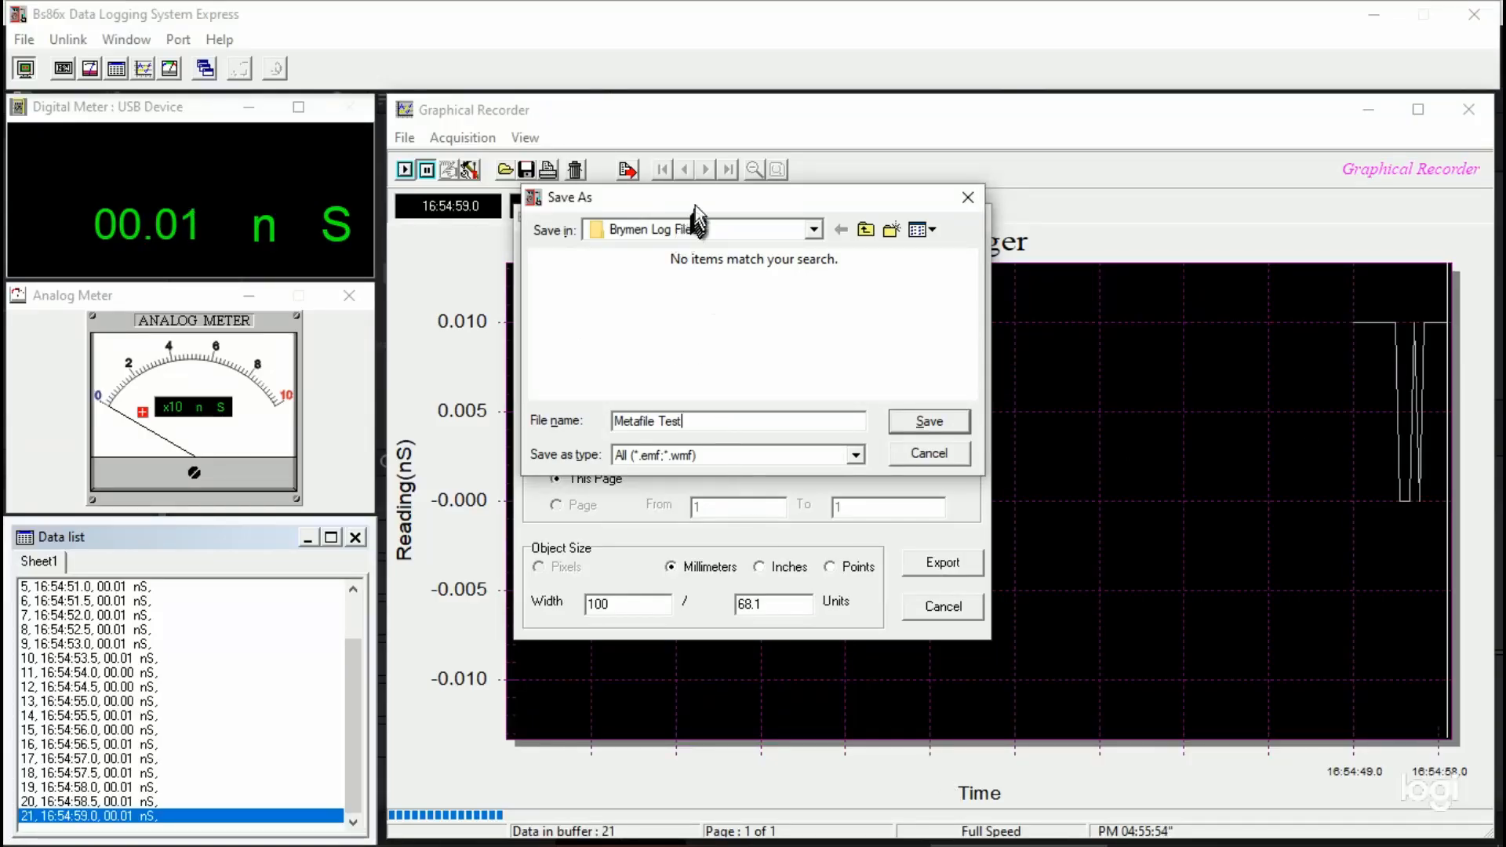
left_click_drag(699, 208, 718, 261)
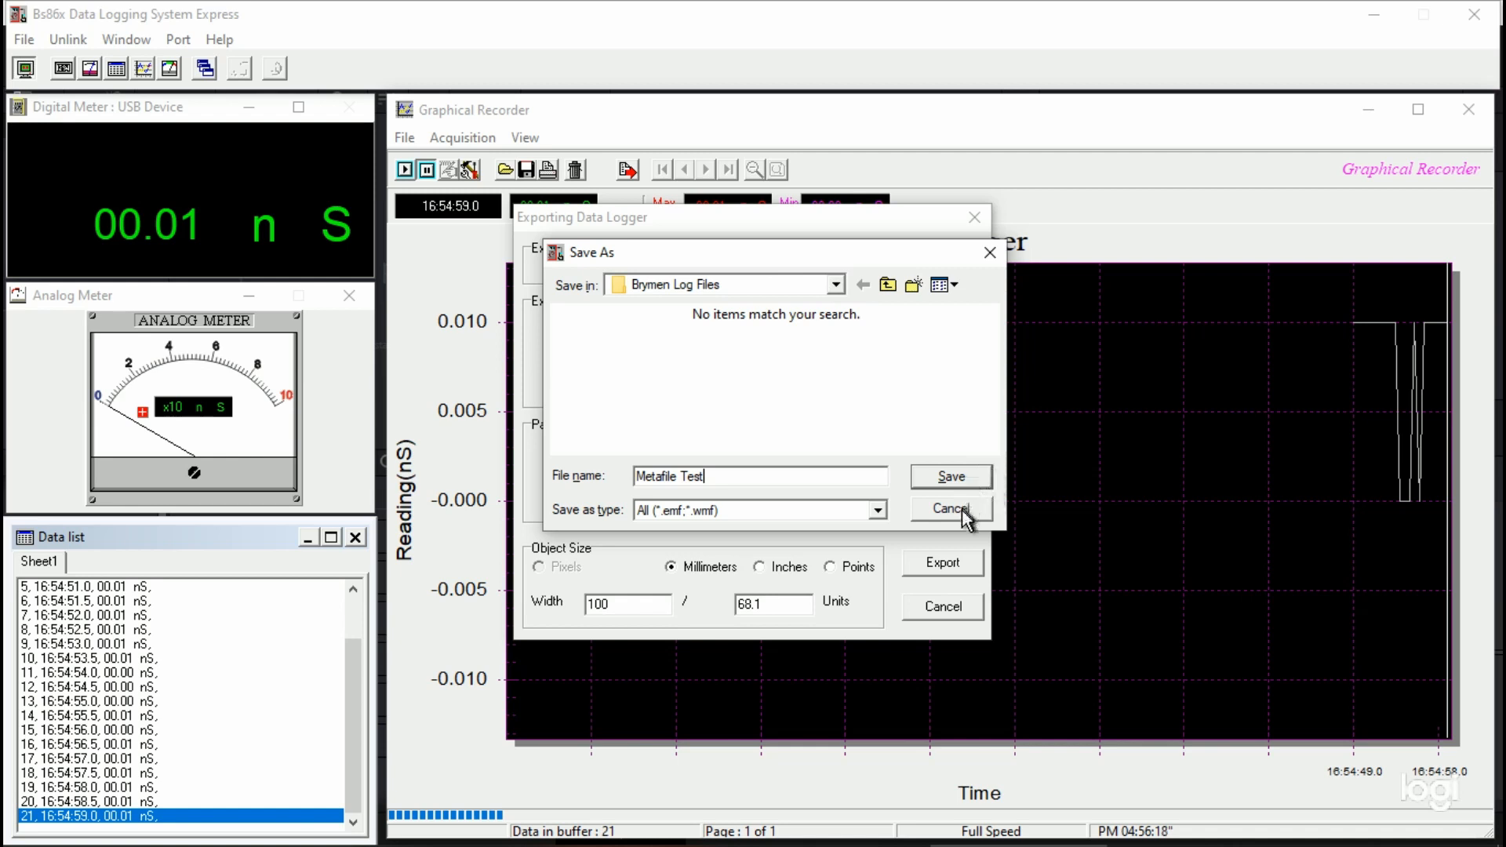
left_click(962, 481)
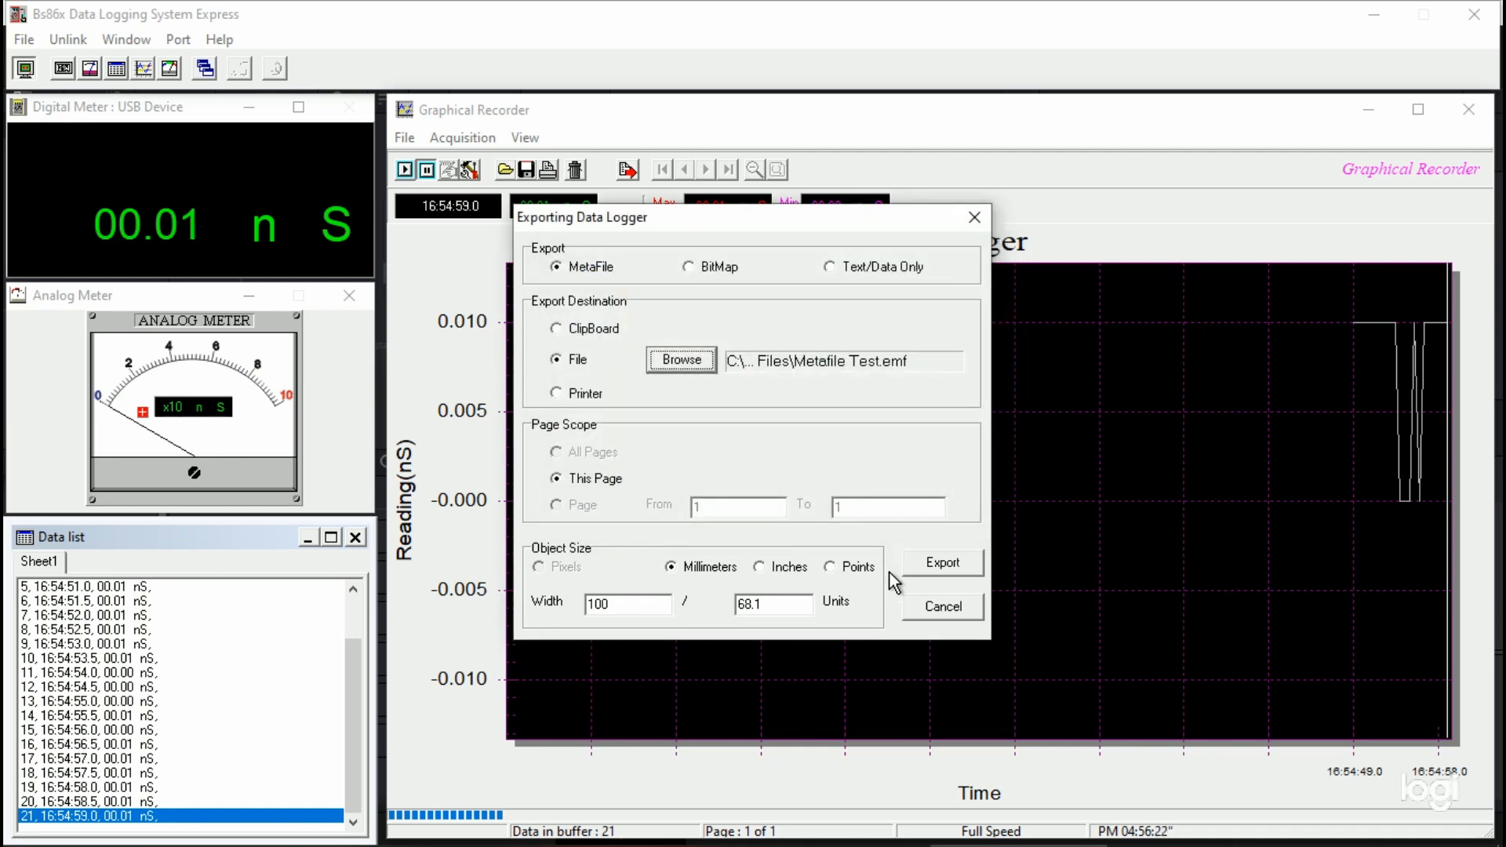
Step: List all file types in Brymen Log Files from Notepad, view the test 08-14-22 readings, and close Notepad
mouse_move(783, 845)
left_click(531, 831)
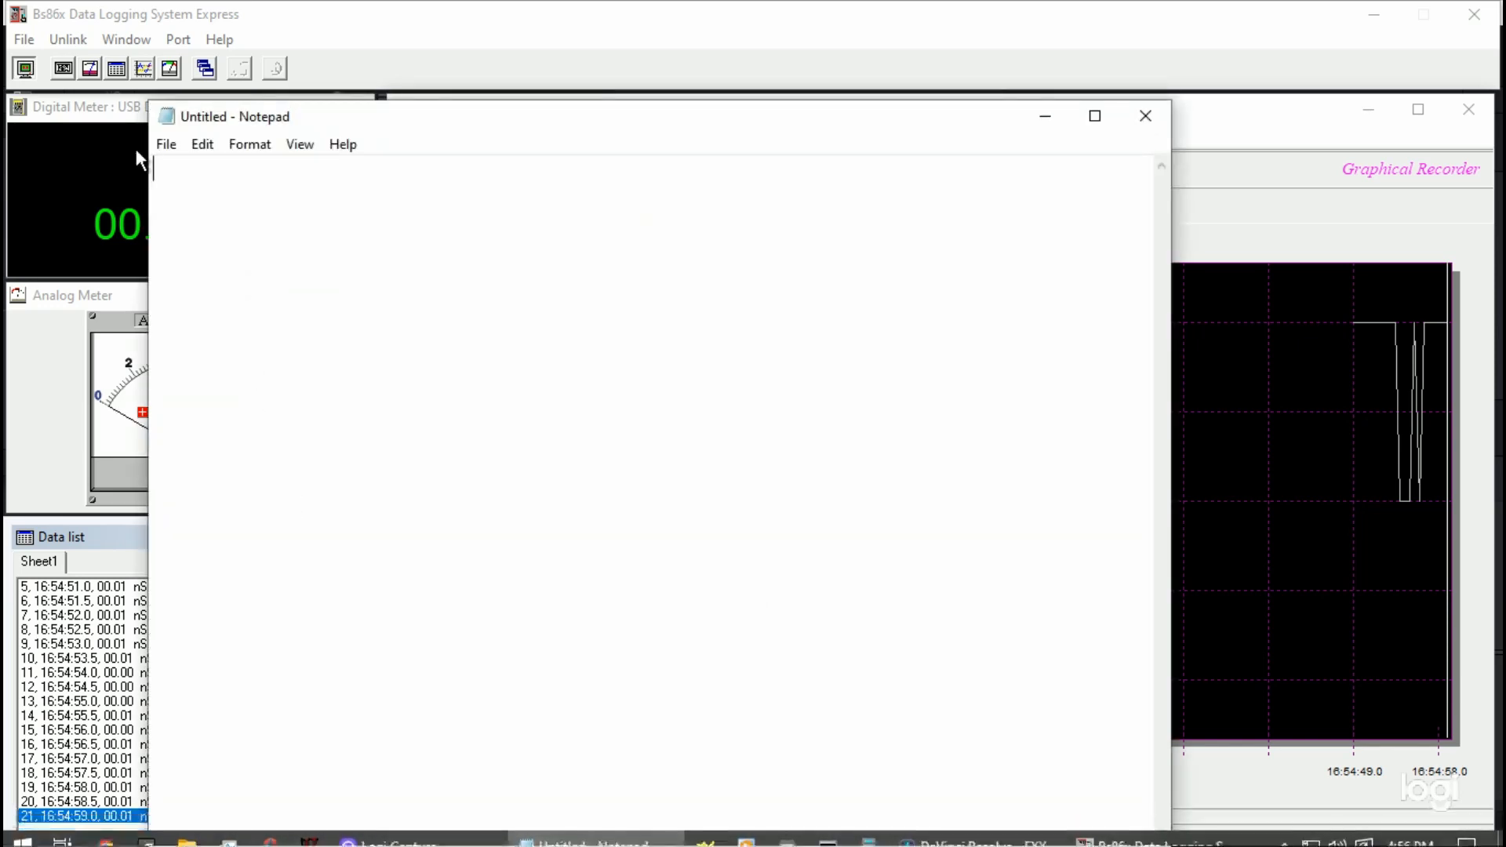
left_click(179, 141)
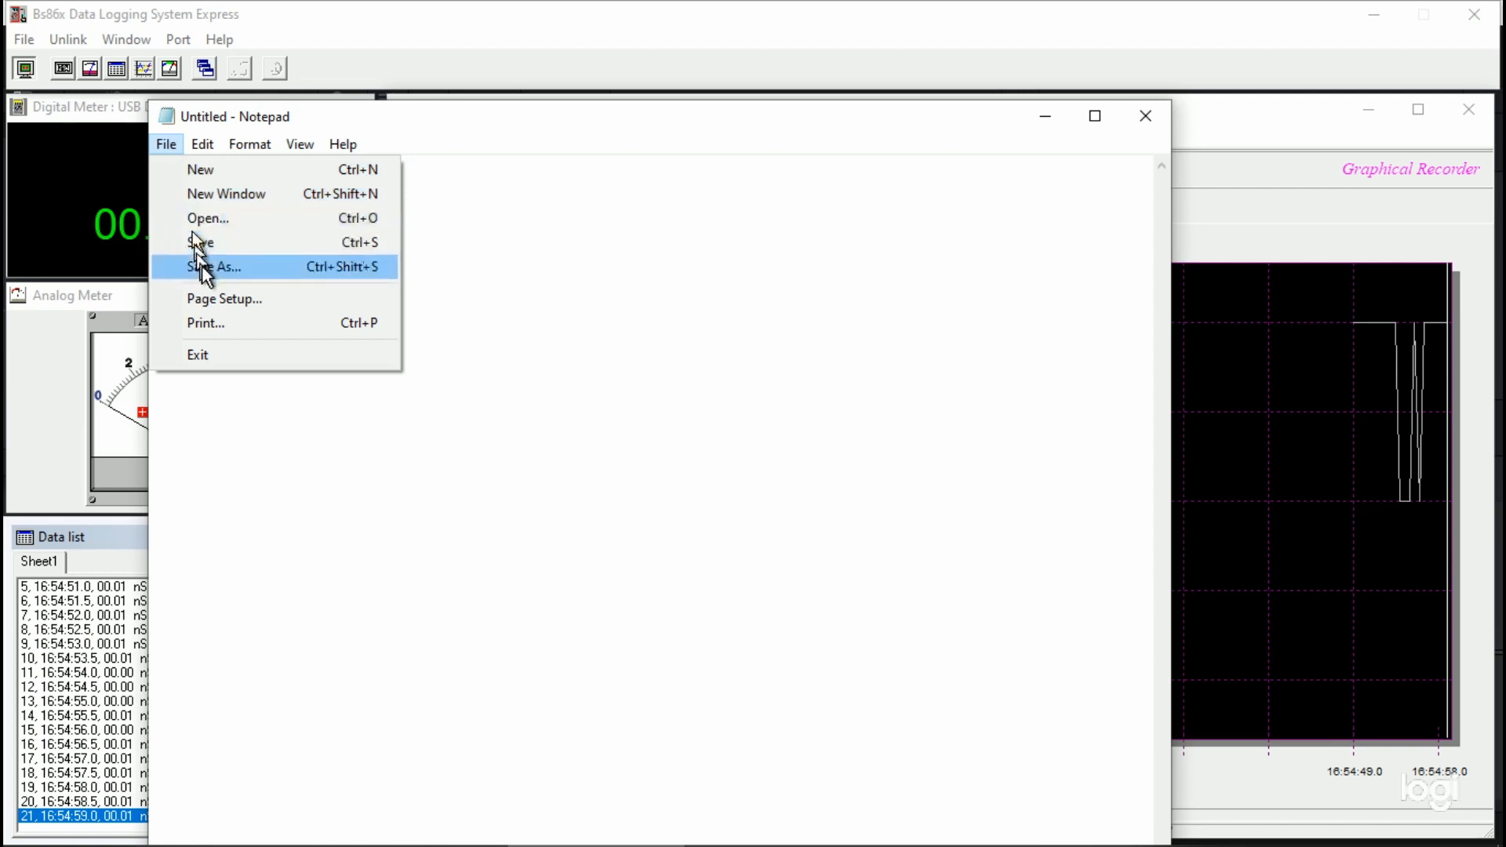
left_click(213, 220)
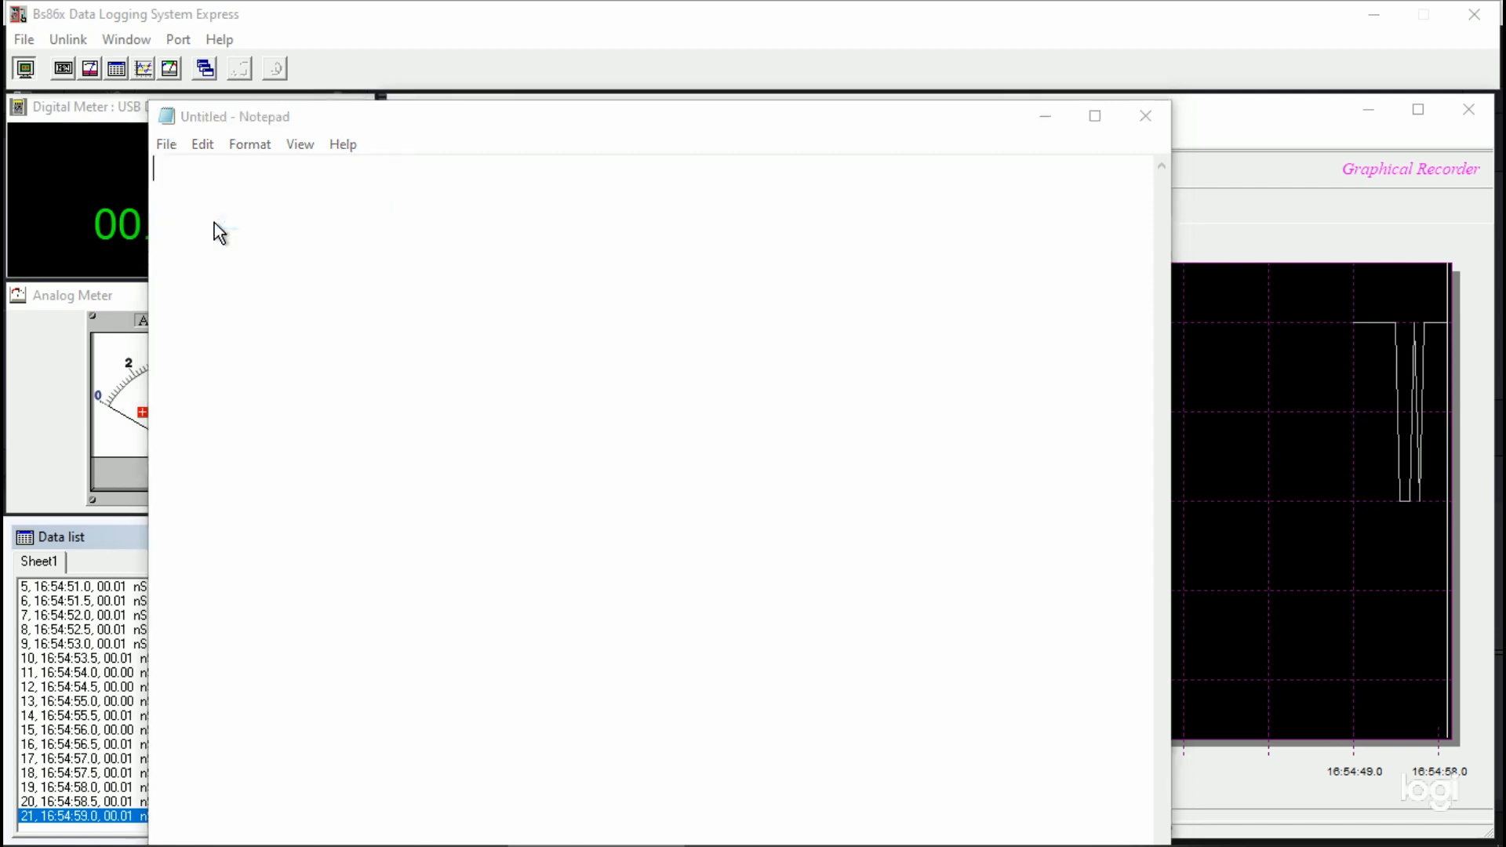
left_click(861, 616)
left_click(820, 652)
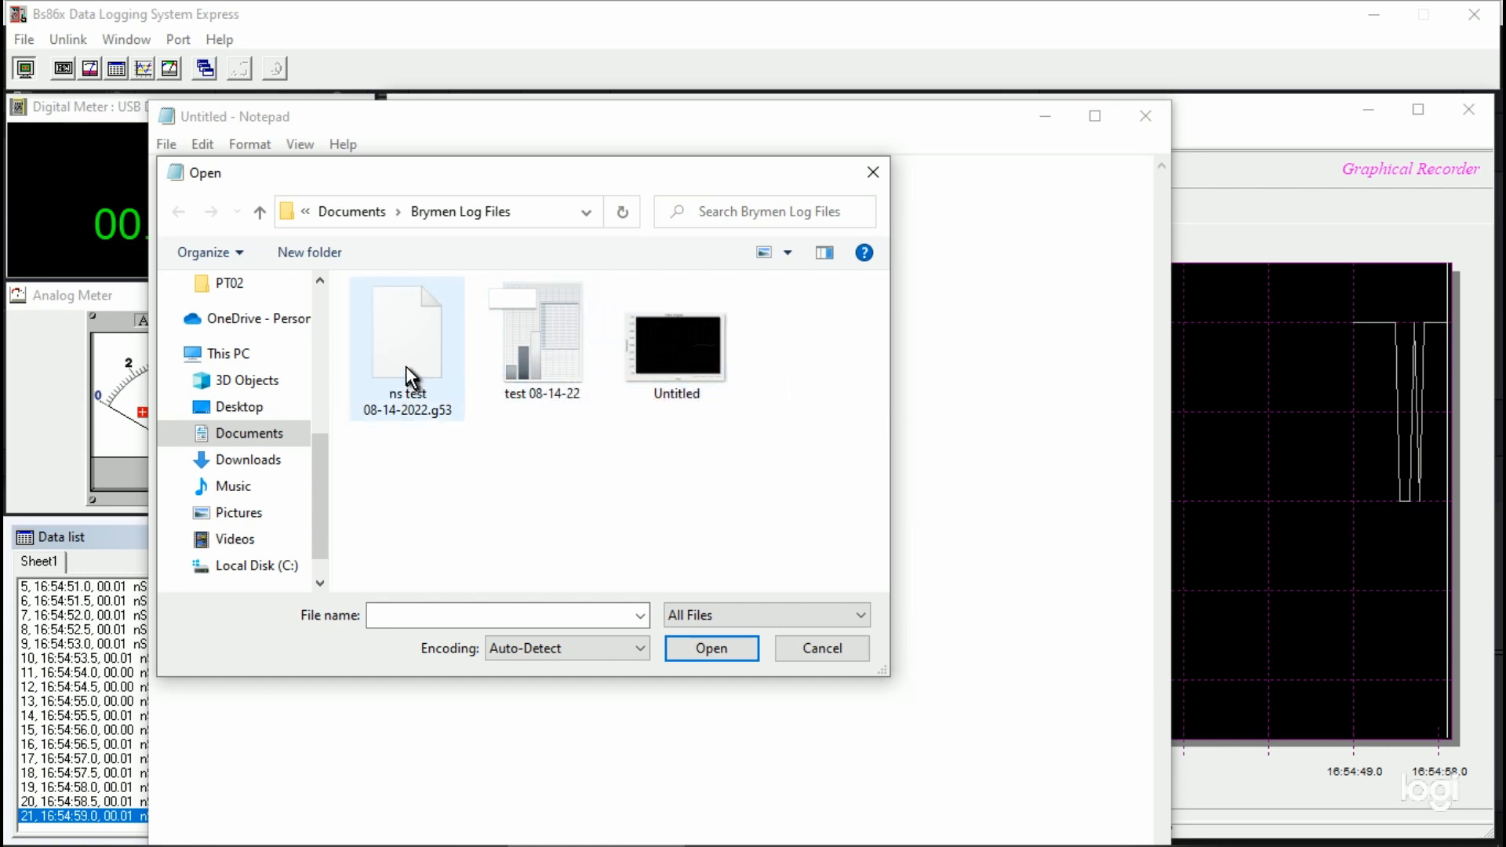
double_click(541, 357)
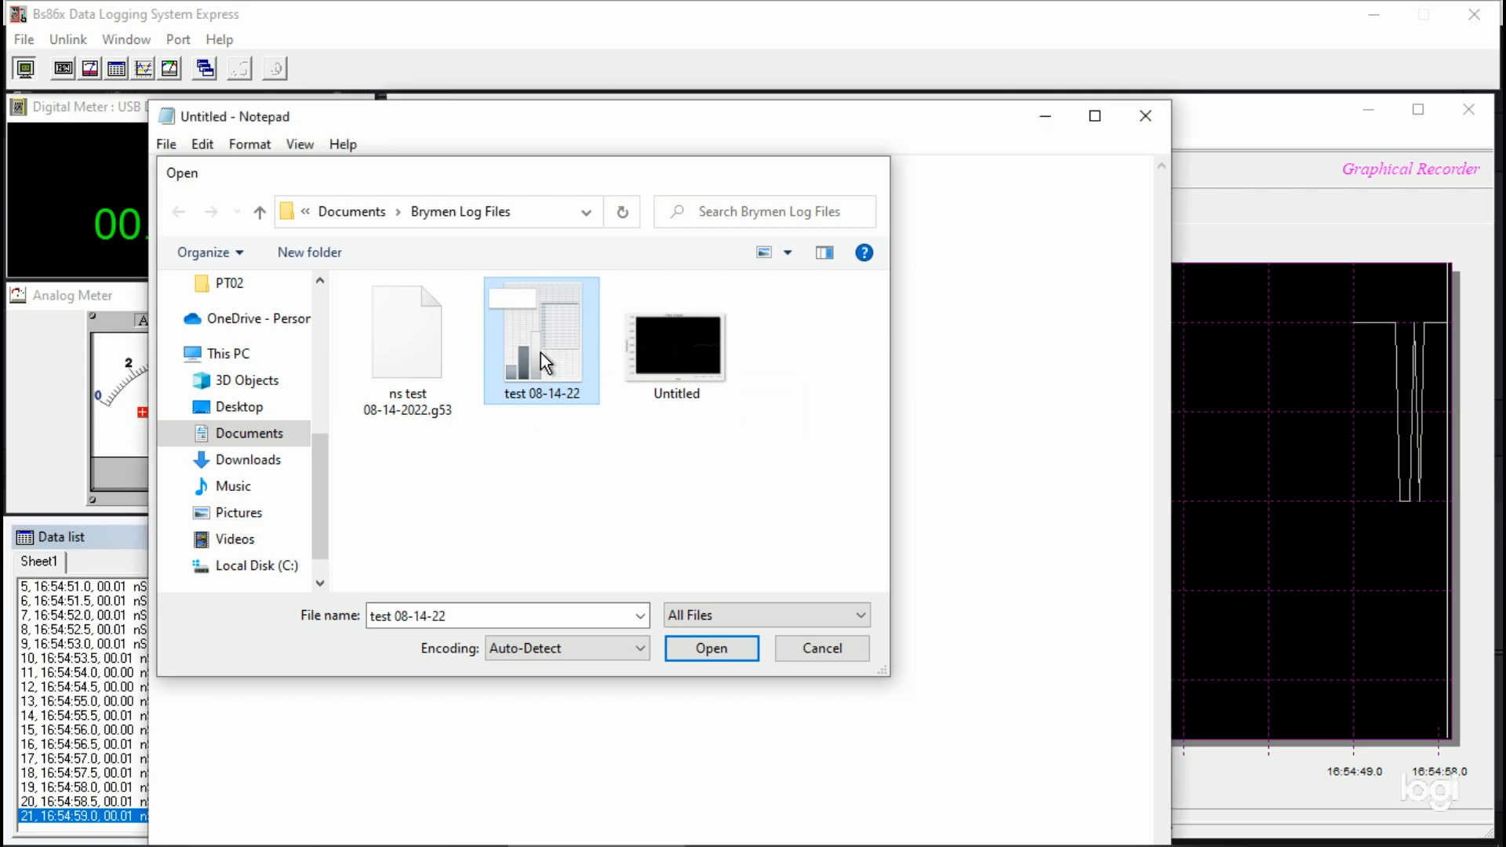
left_click(542, 353)
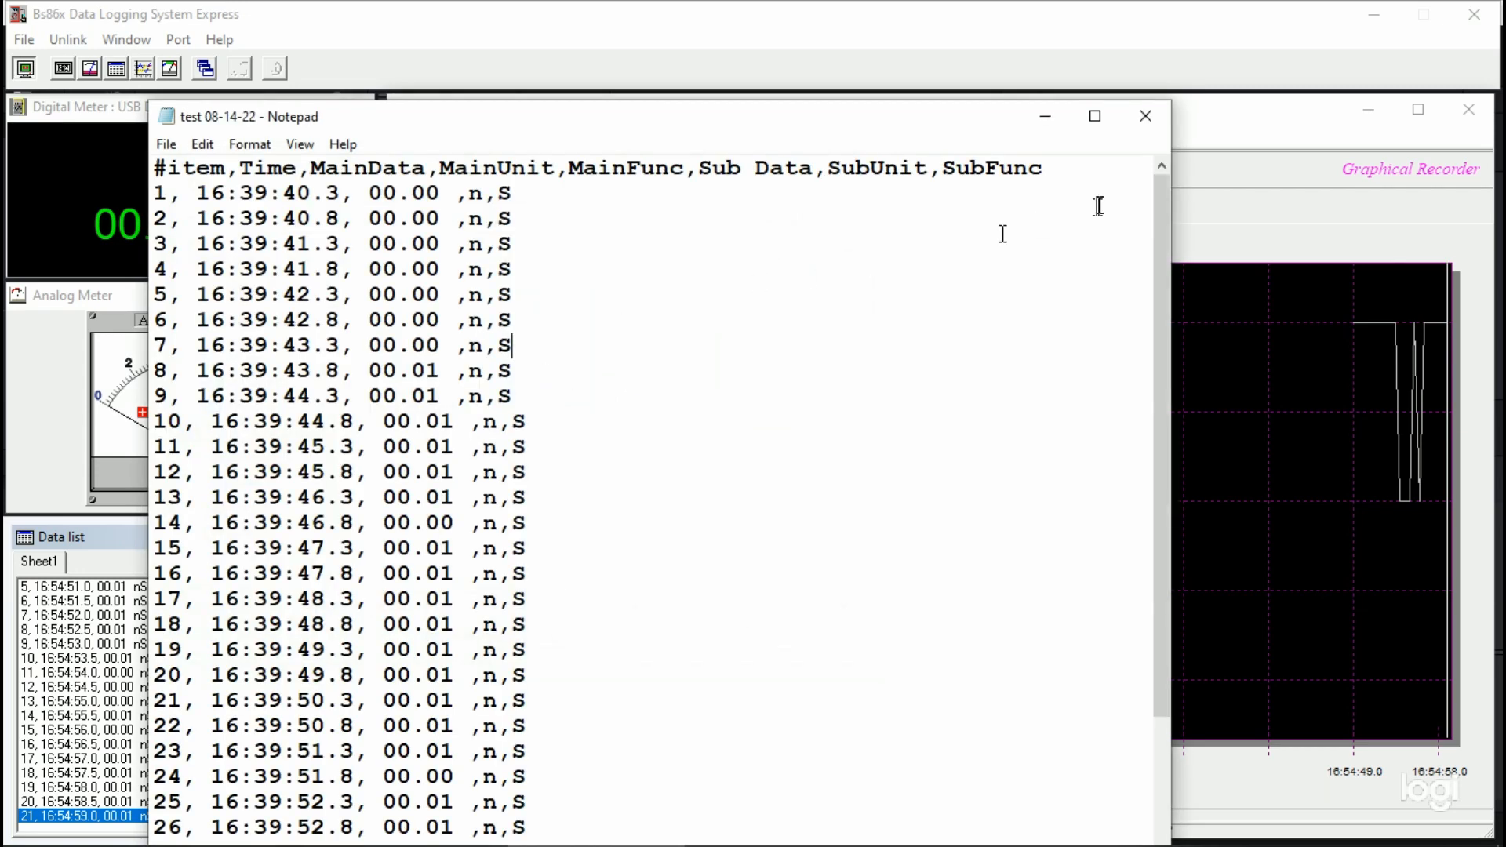
left_click(1147, 117)
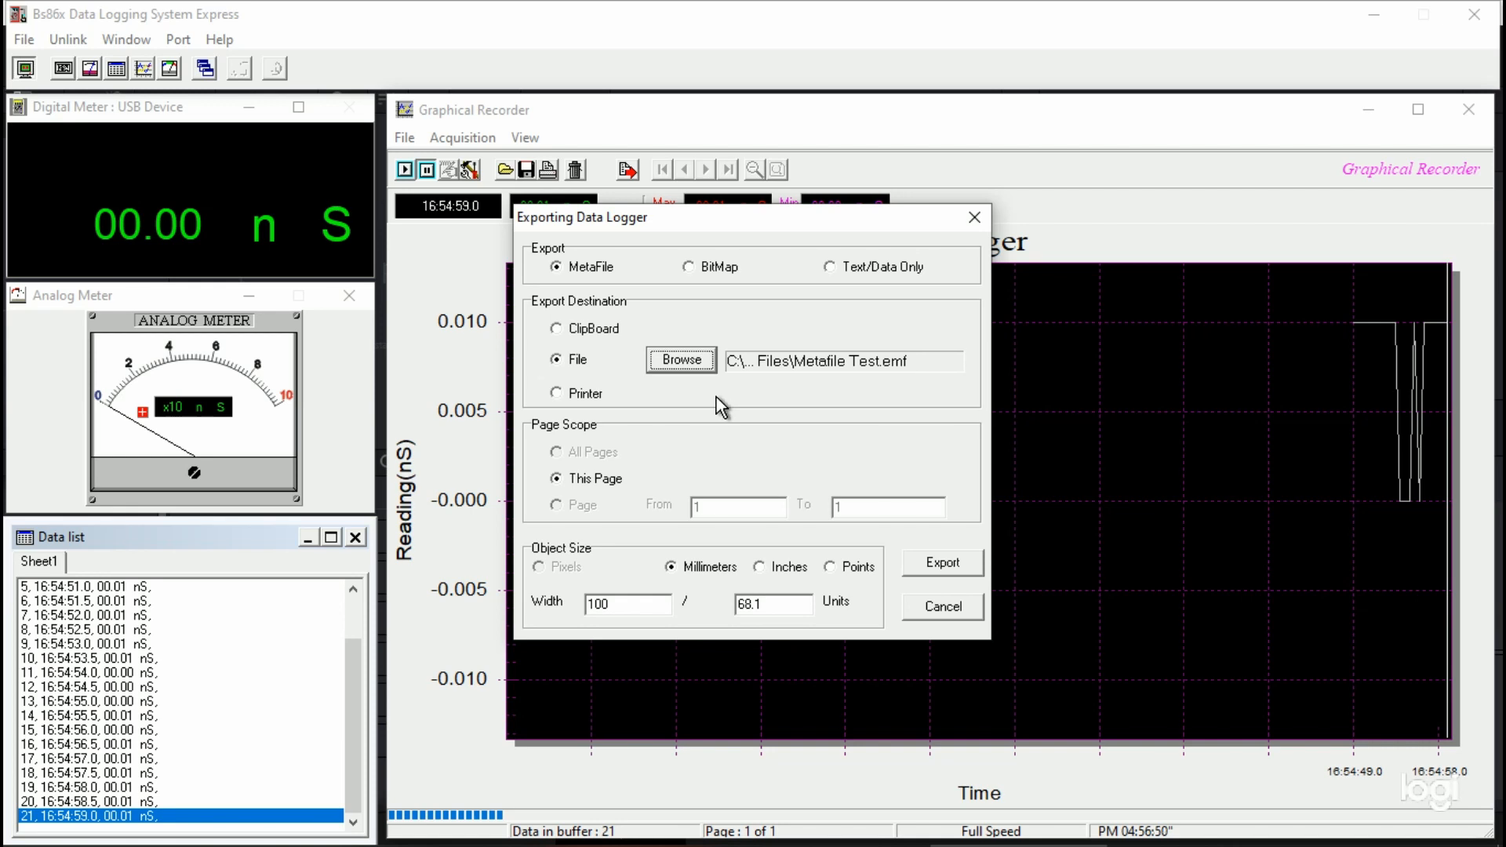
Step: Export this page of the graph to the Metafile Test file at 100 by 68.1 millimeters
left_click(944, 565)
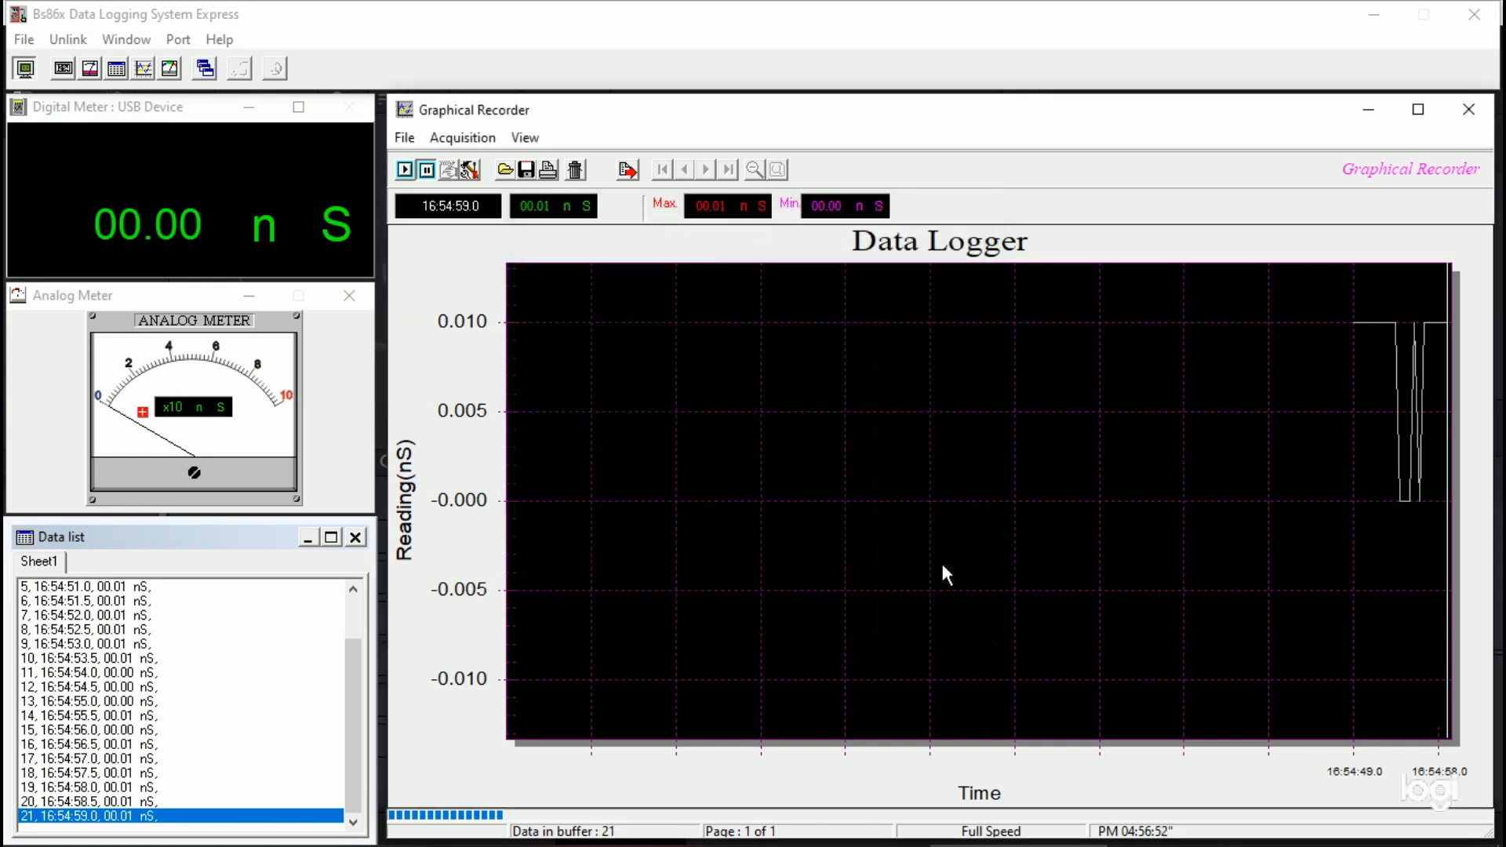
key("alt+Tab")
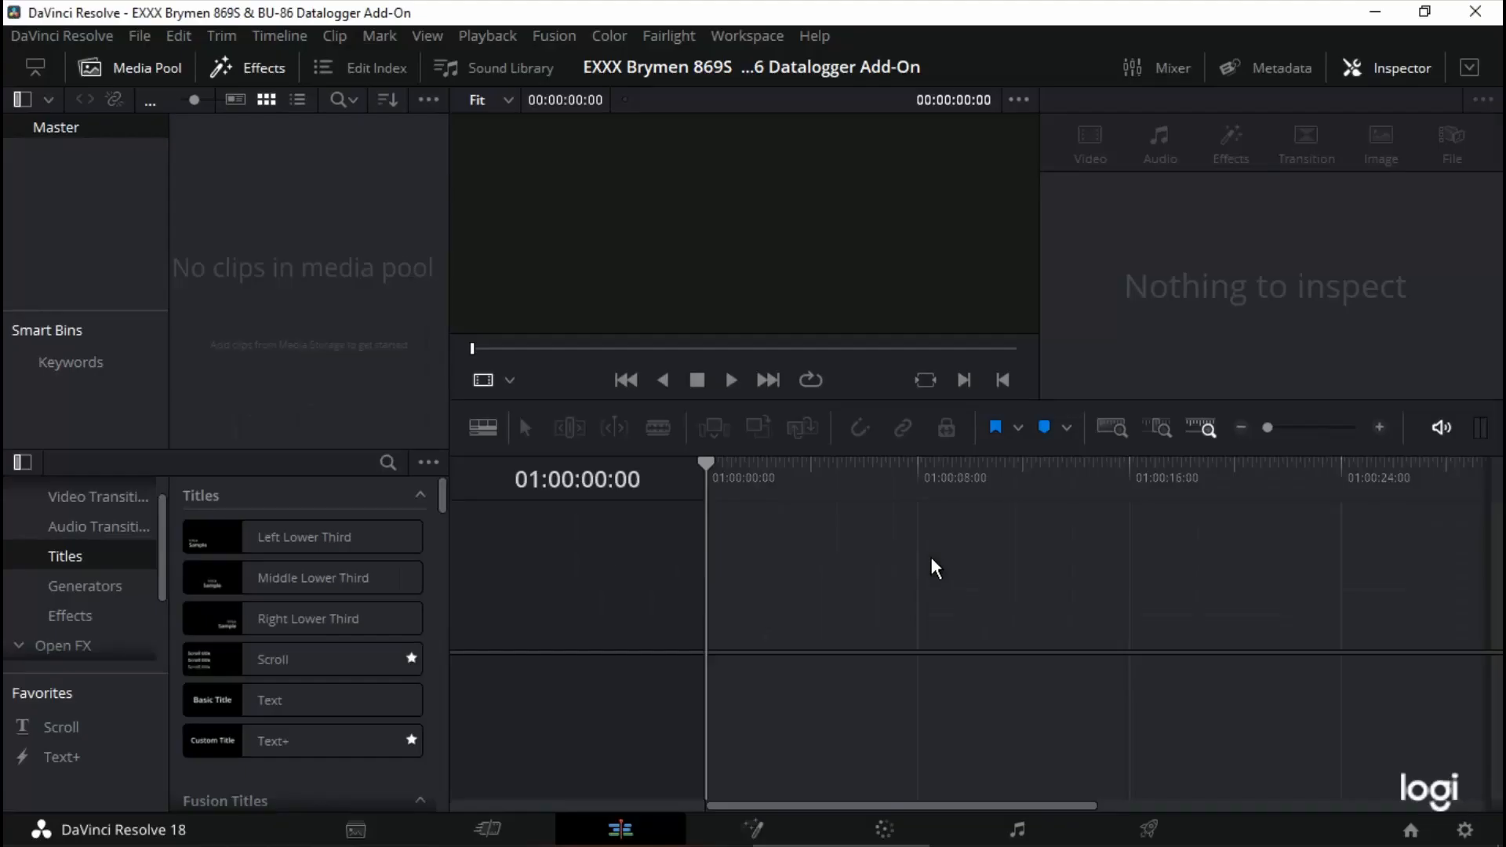
key("alt+Tab")
Step: Switch to Notepad, list all file types in Brymen Log Files, and open the exported Metafile Test file
left_click(731, 833)
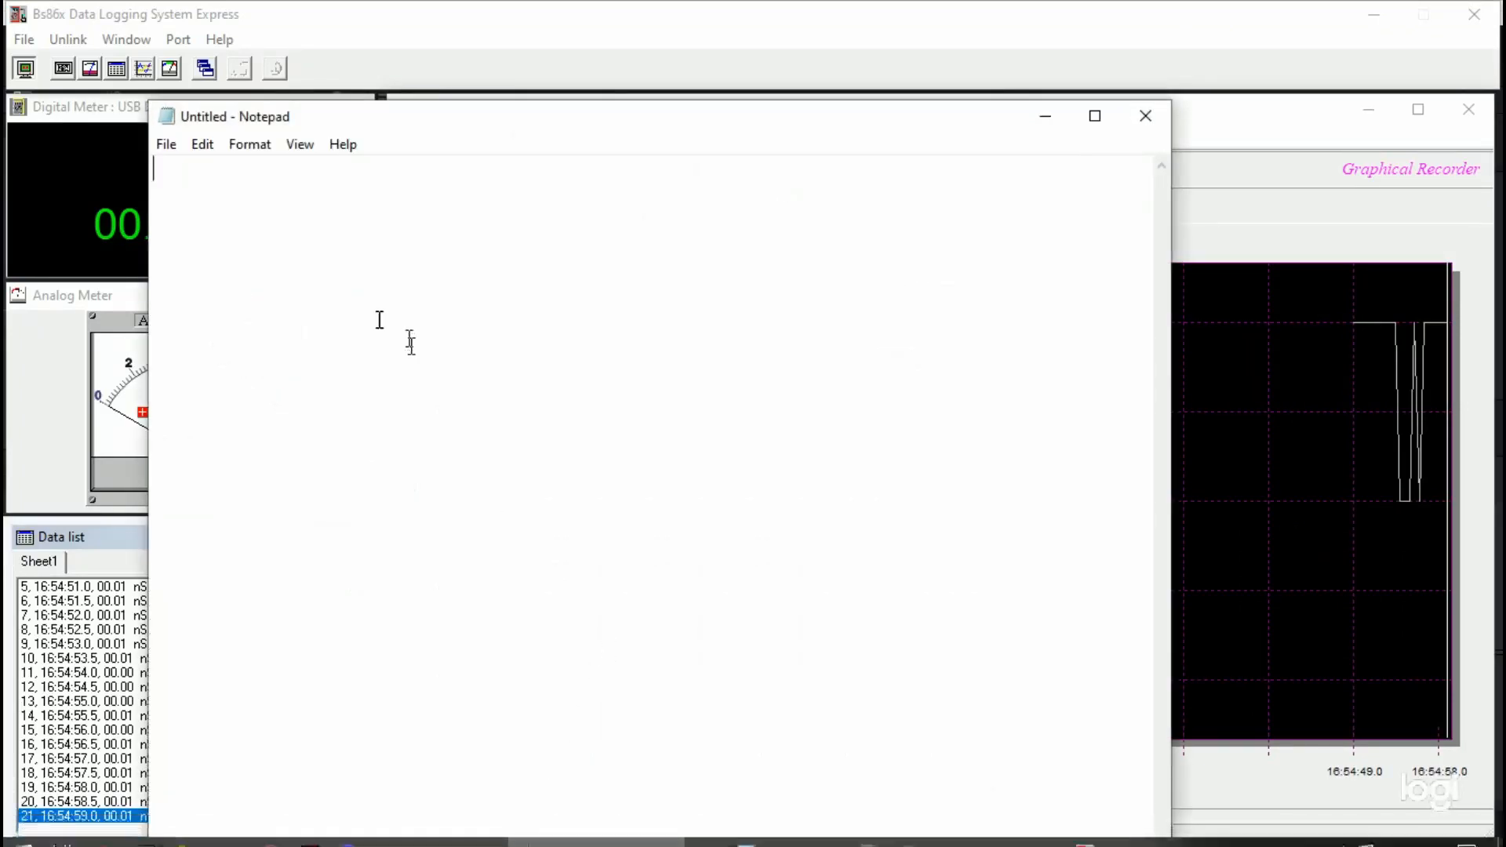
left_click(163, 141)
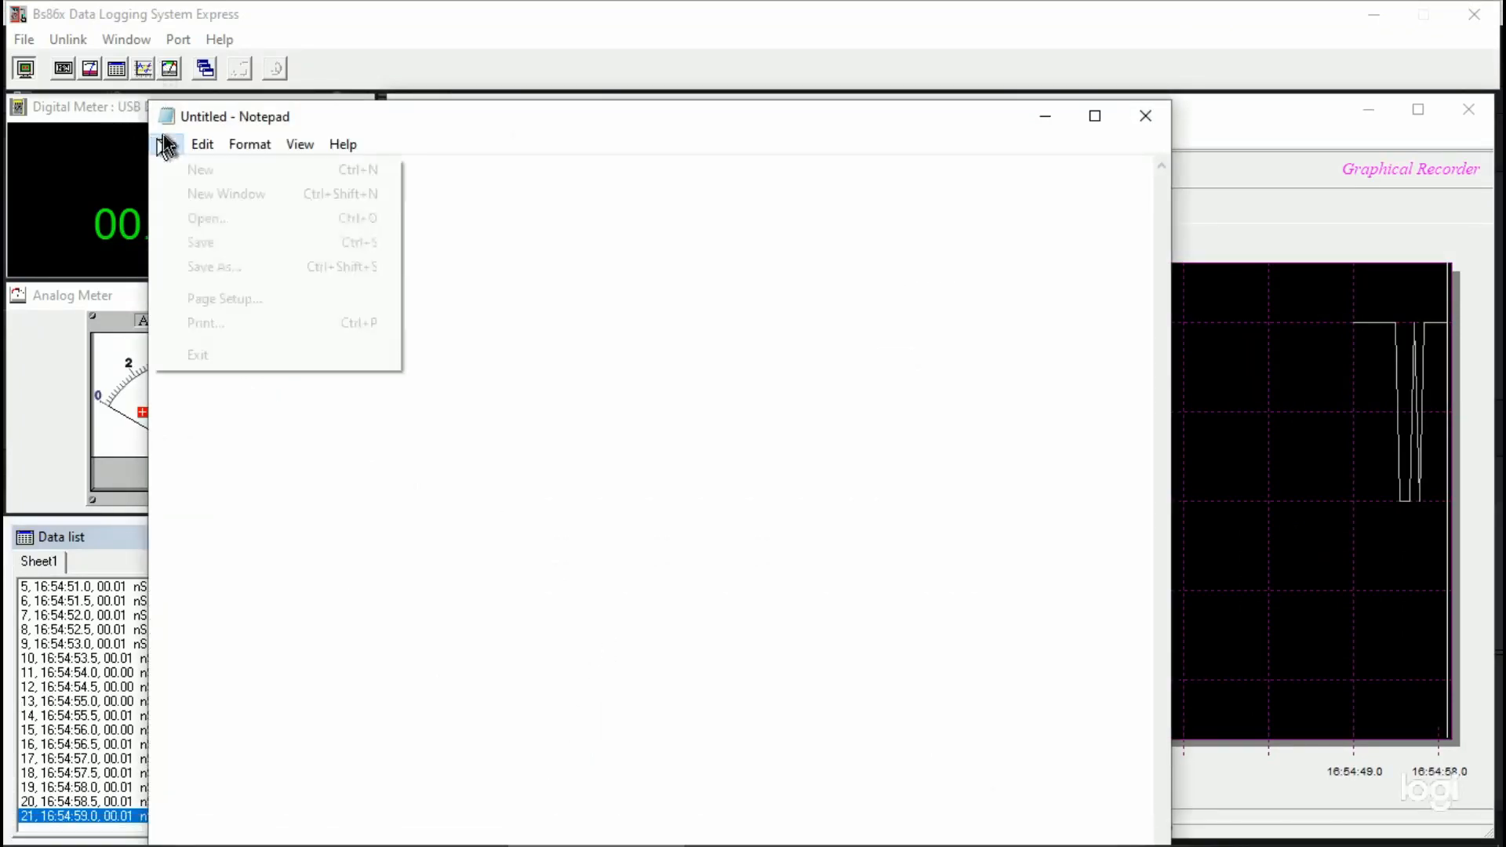
left_click(181, 209)
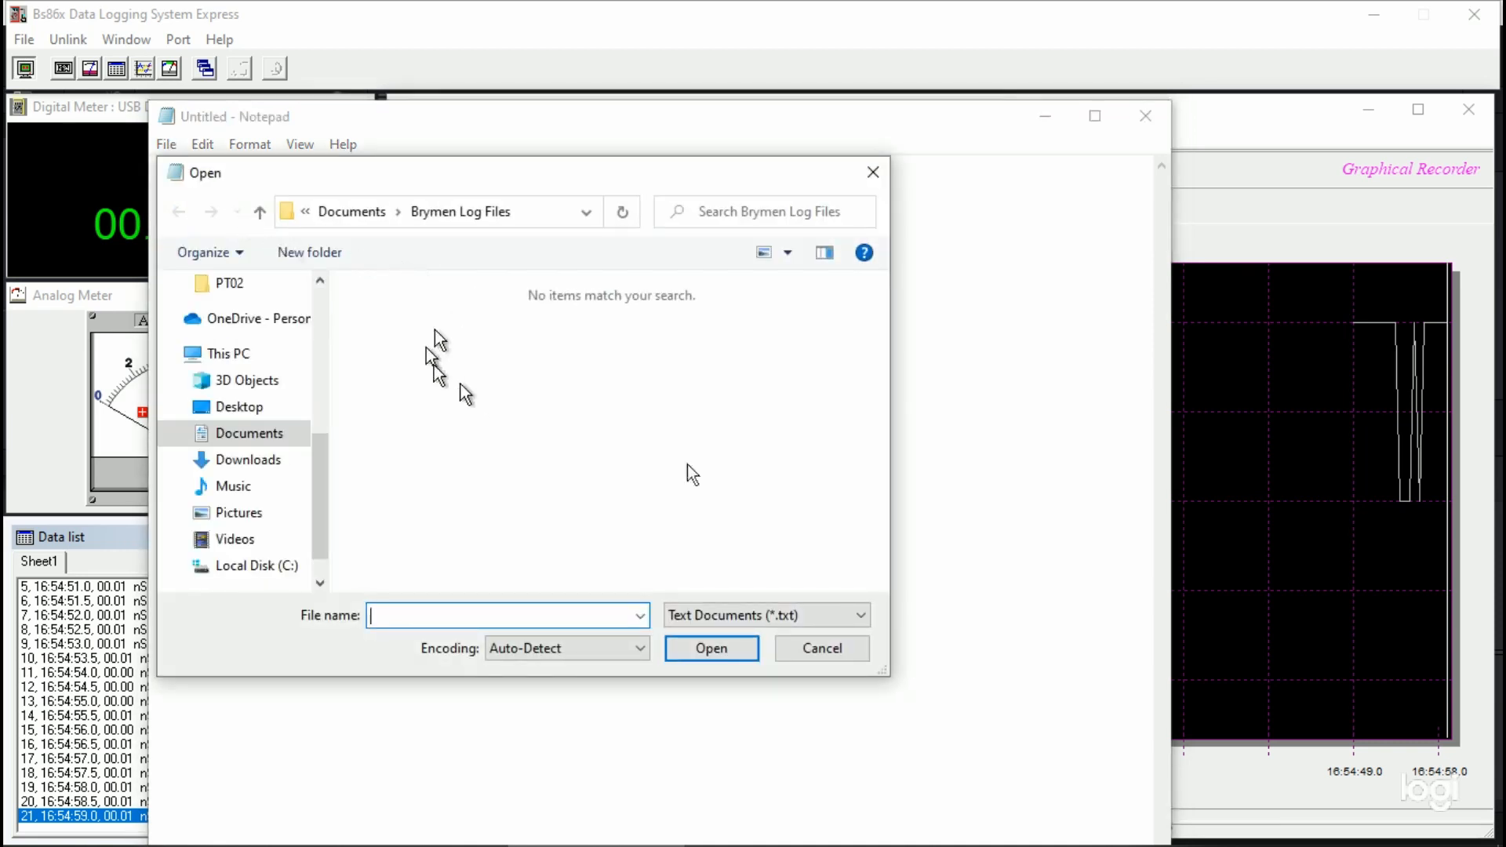
left_click(862, 617)
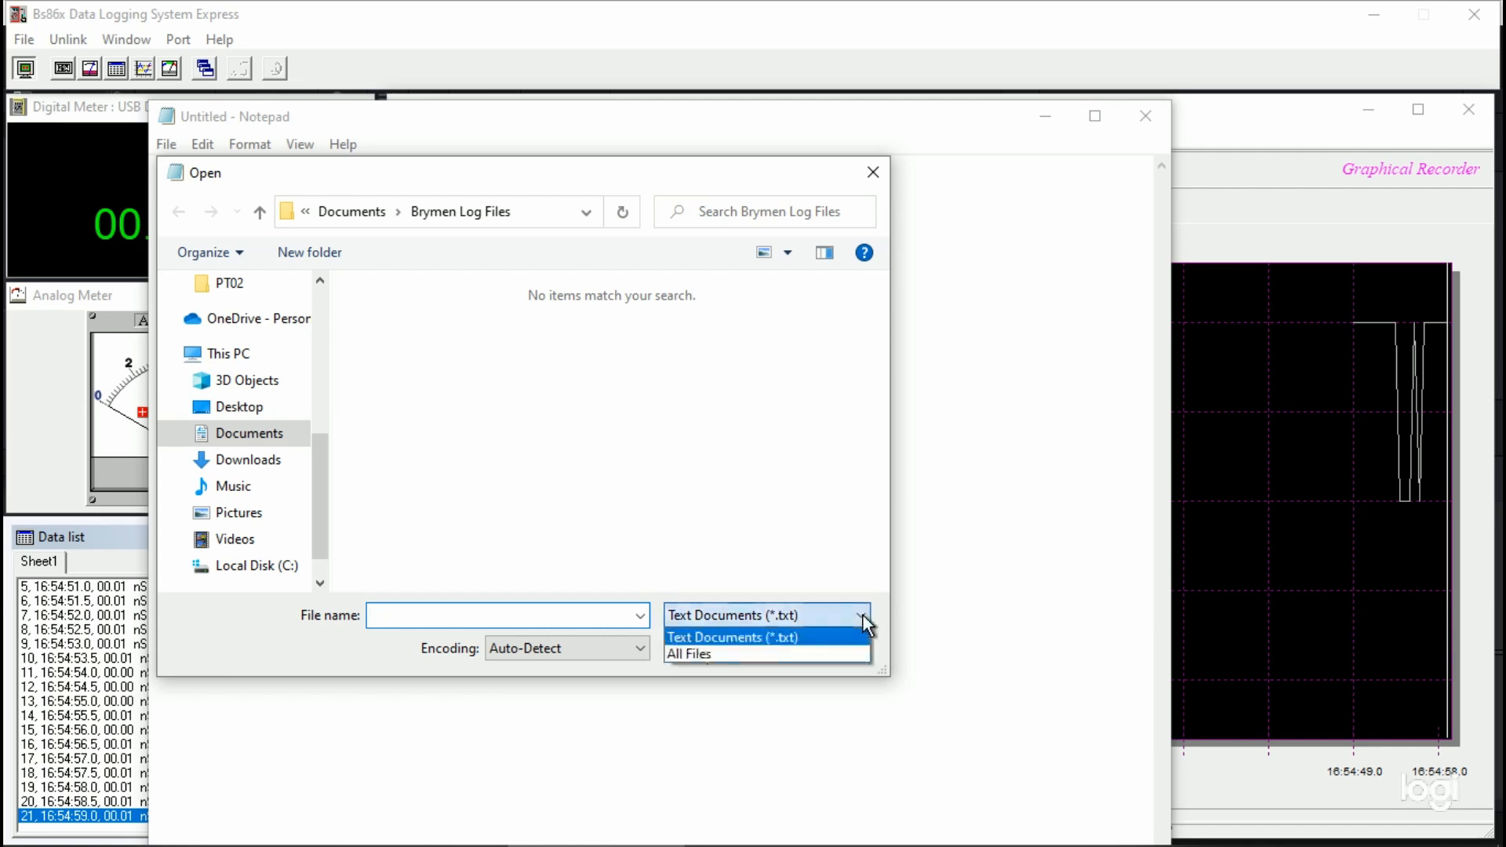
left_click(830, 654)
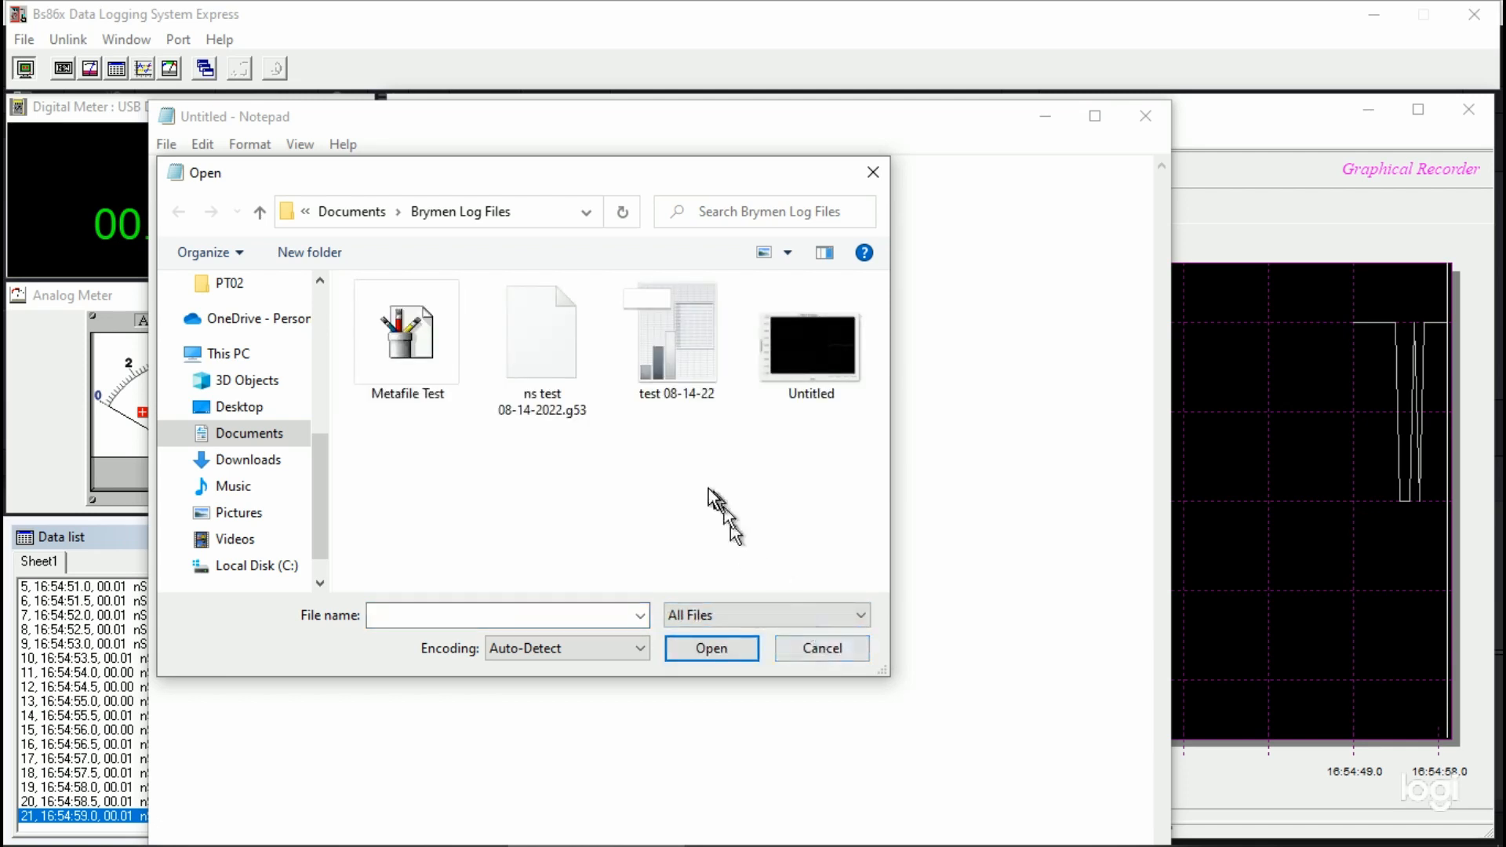
left_click(417, 347)
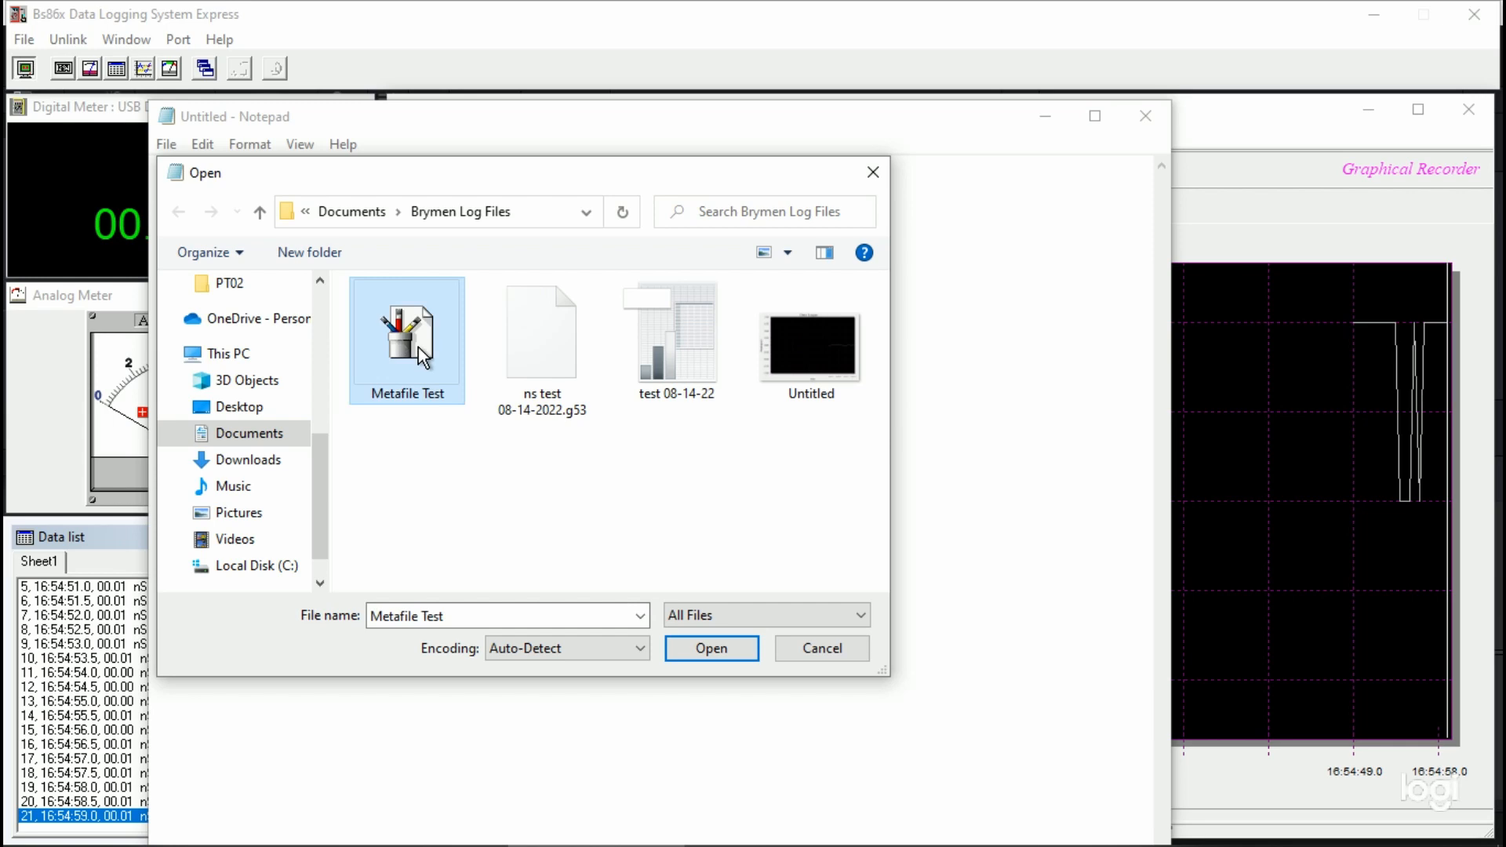
left_click(712, 651)
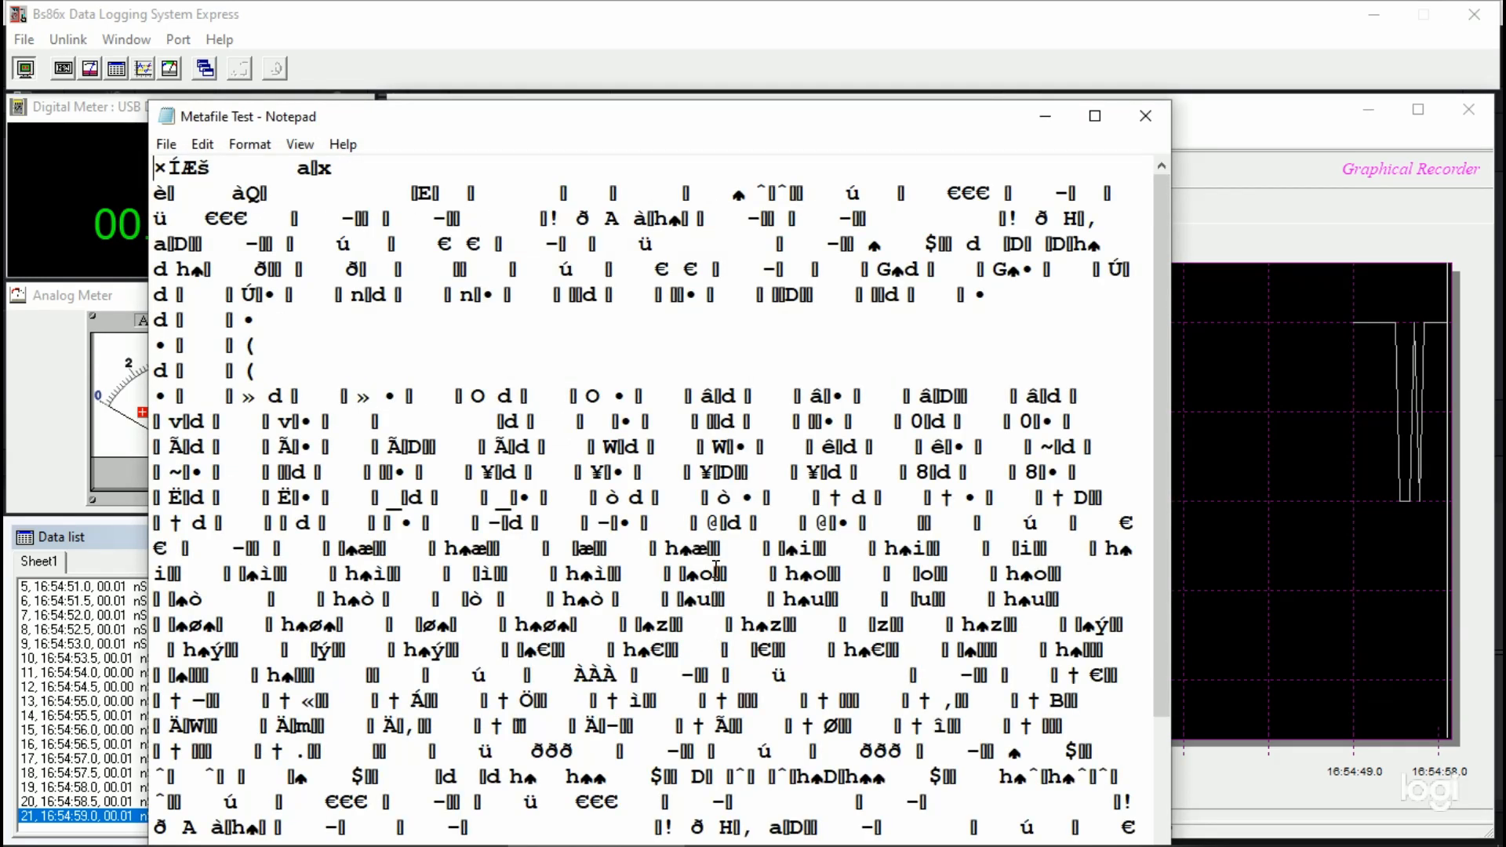
Step: Look through the contents of the metafile for readable text and close Notepad
scroll(717, 568, "down", 9)
scroll(716, 568, "down", 1)
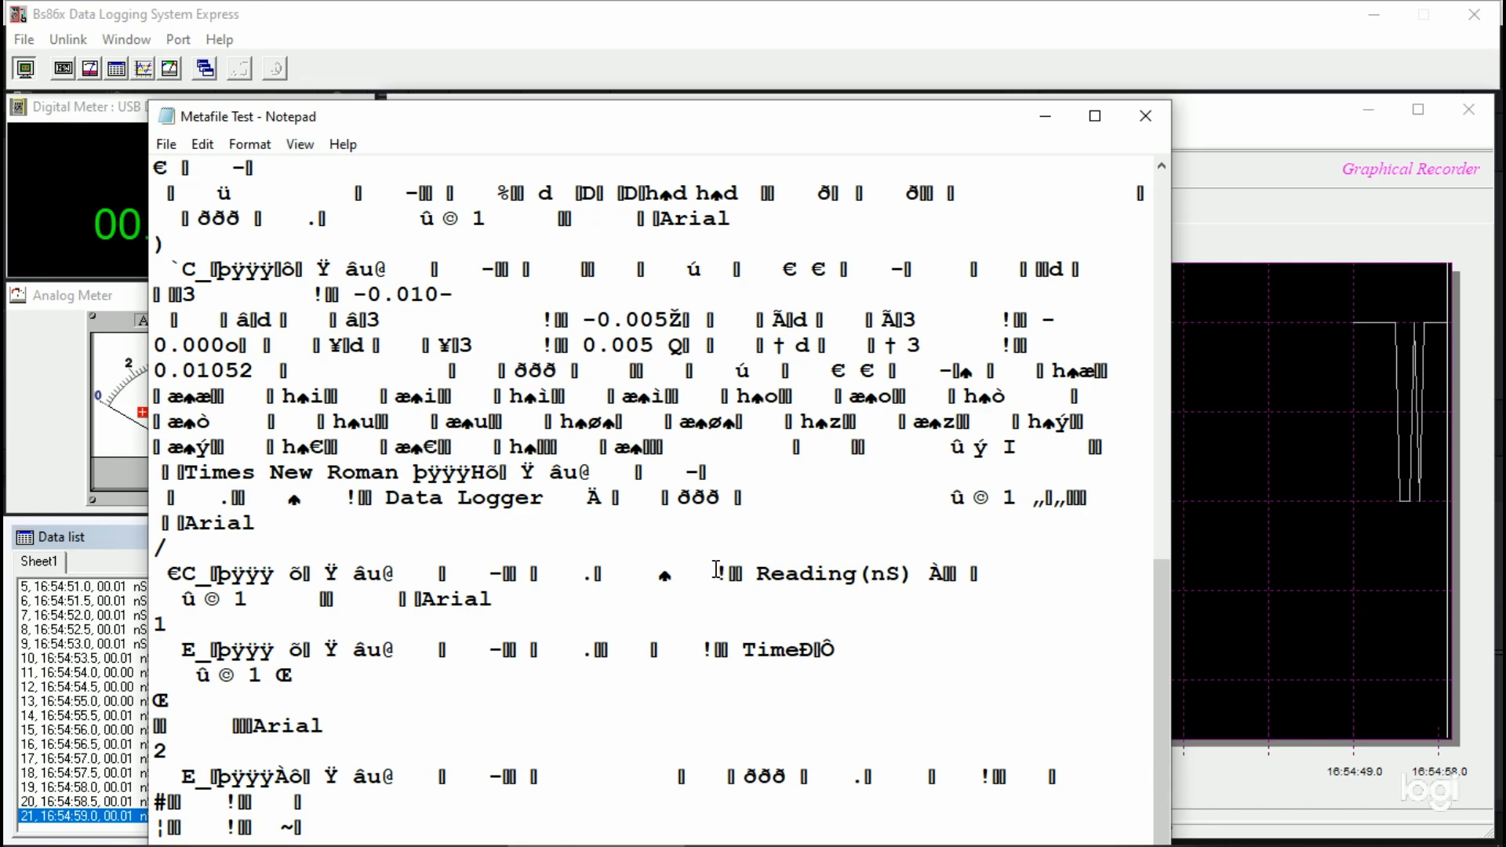
scroll(716, 568, "up", 10)
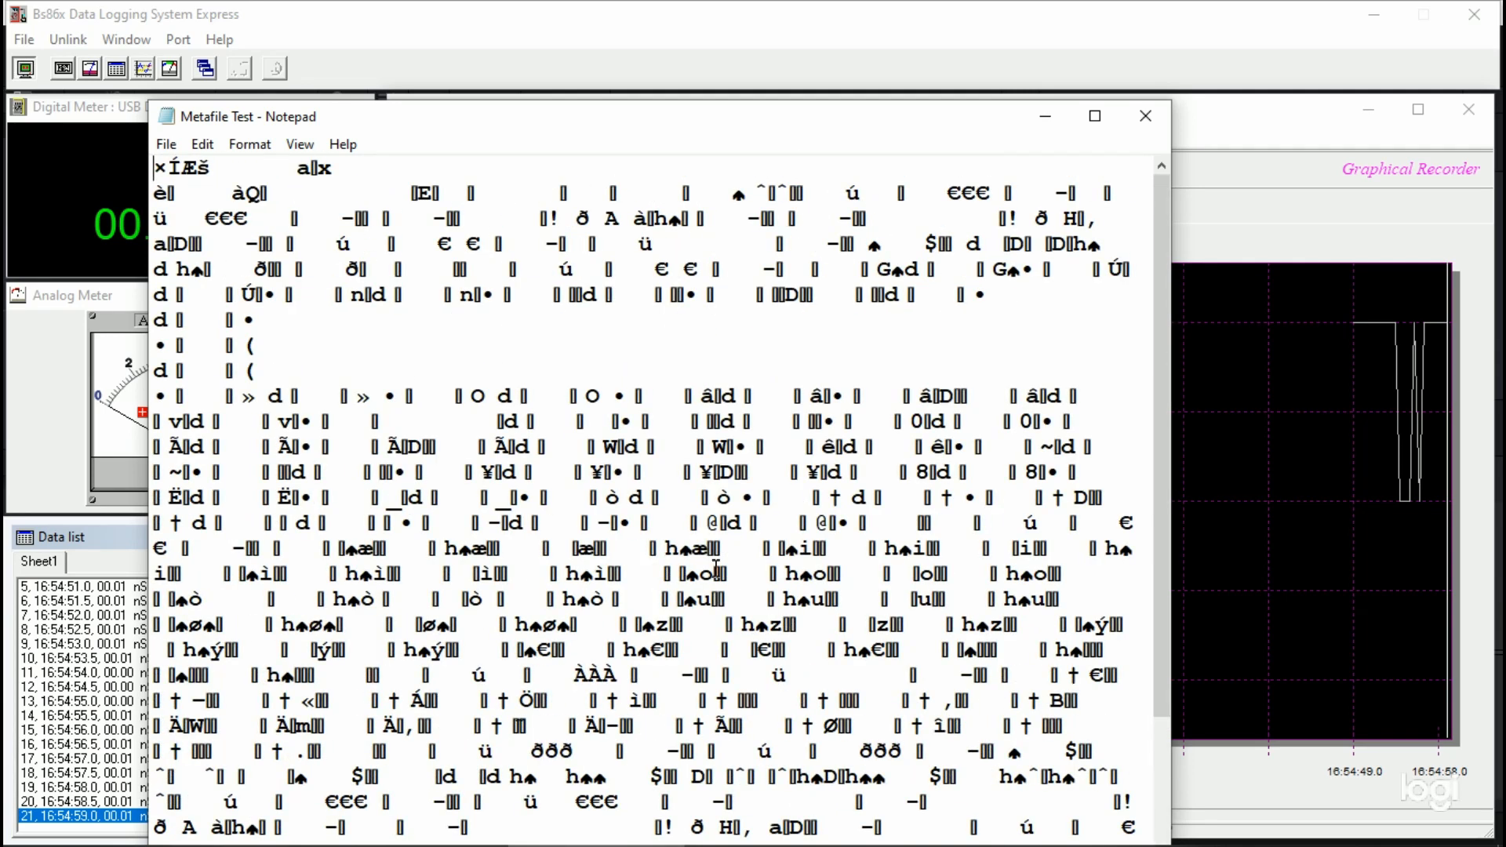
left_click(1144, 118)
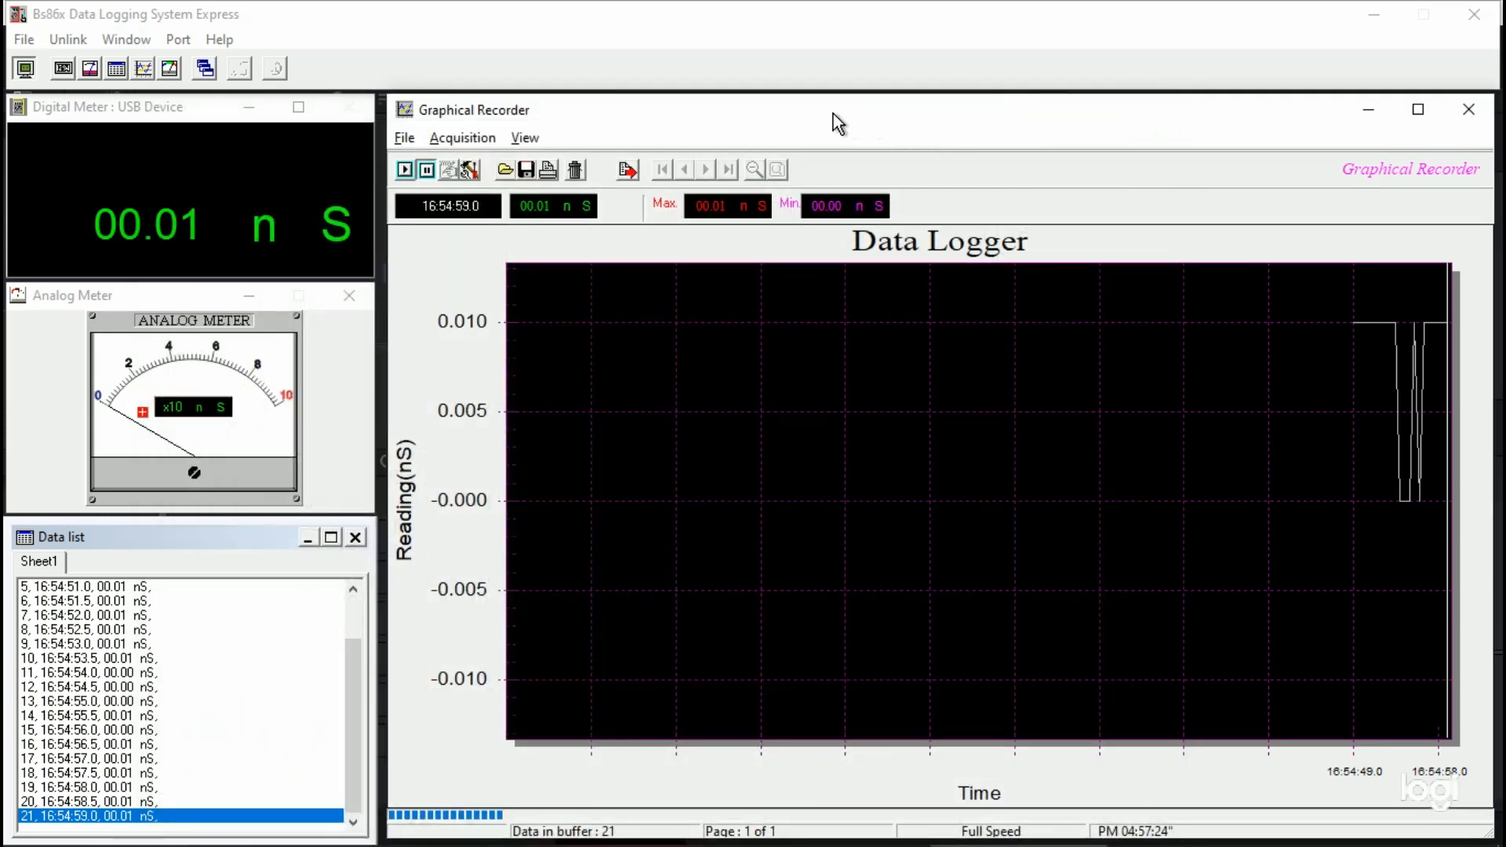